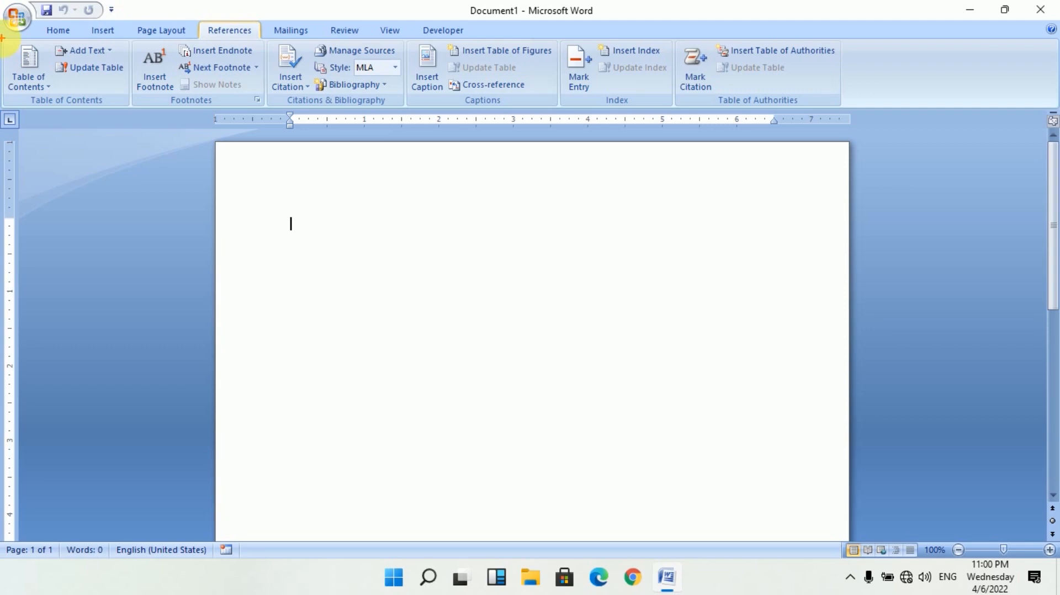
pyautogui.moveTo(2, 40)
pyautogui.mouseDown()
pyautogui.moveTo(28, 70)
pyautogui.moveTo(145, 118)
pyautogui.moveTo(131, 111)
pyautogui.mouseUp()
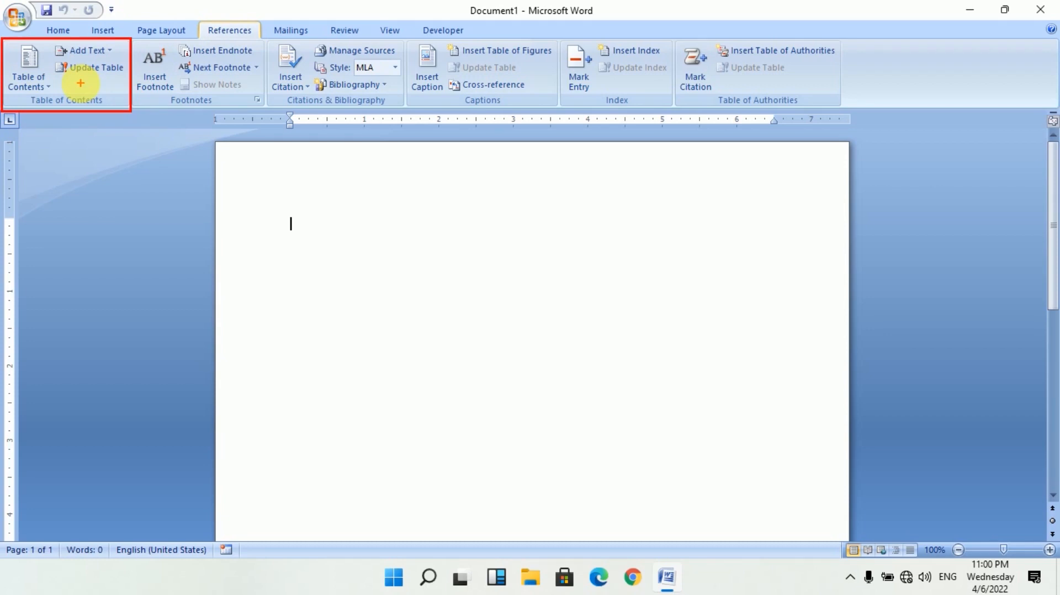
pyautogui.press('Escape')
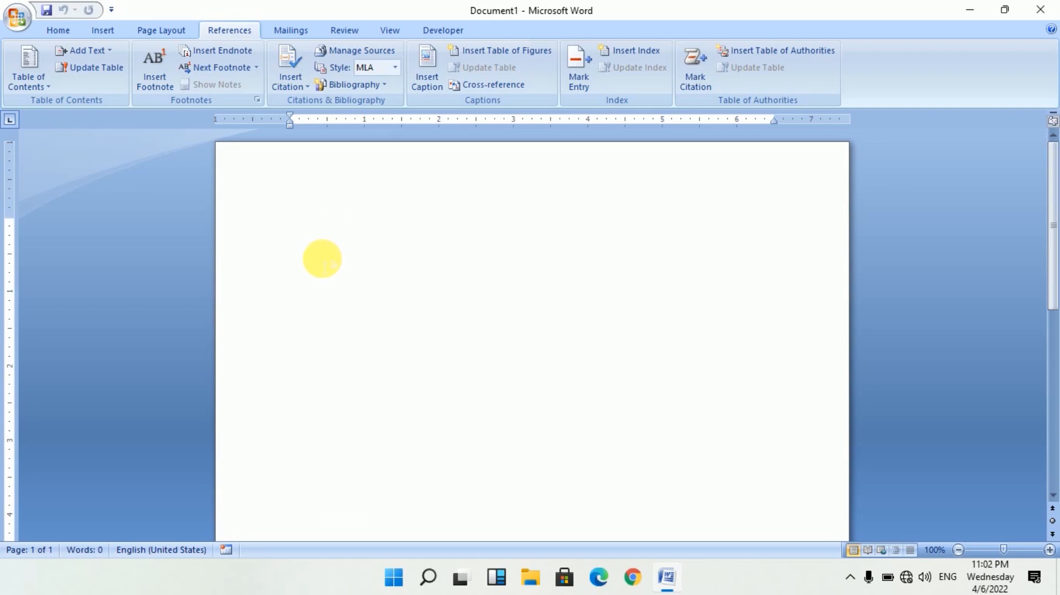
pyautogui.rightClick(331, 397)
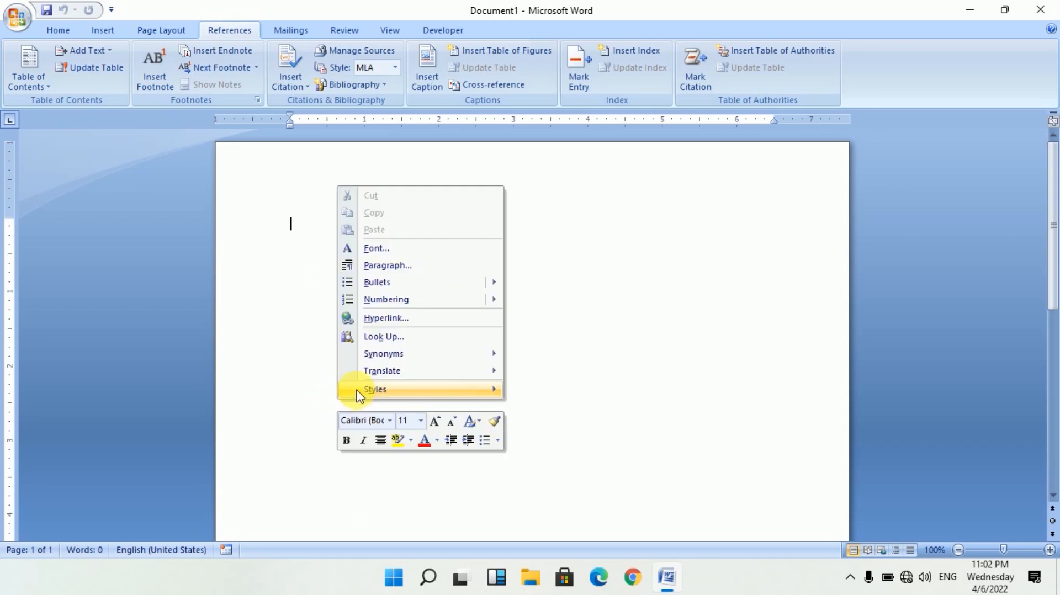
pyautogui.click(313, 363)
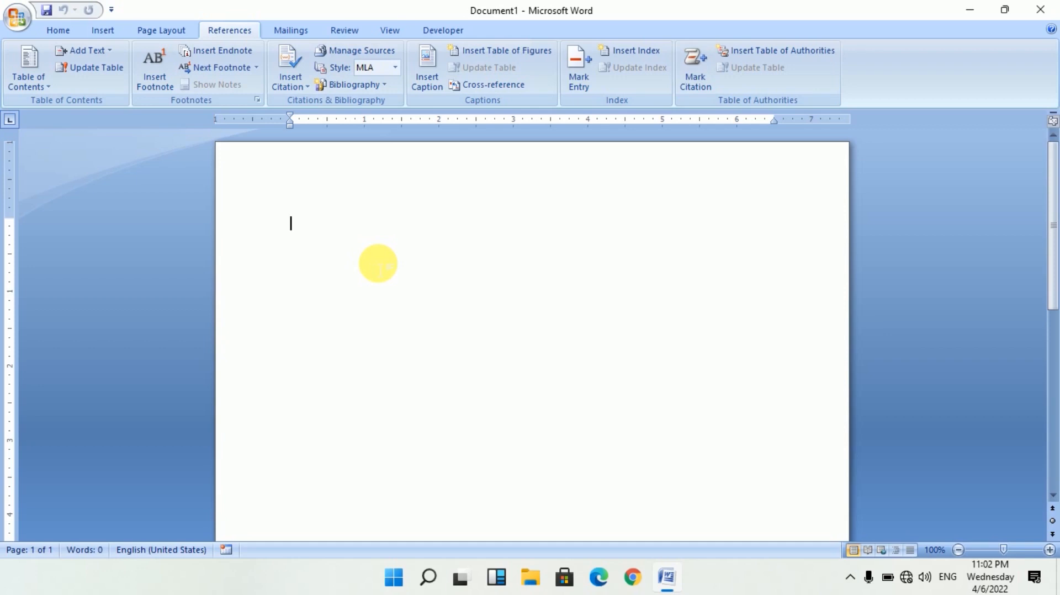
# Step: Fill the blank document with sample paragraphs using =rand()
pyautogui.write('=ra')
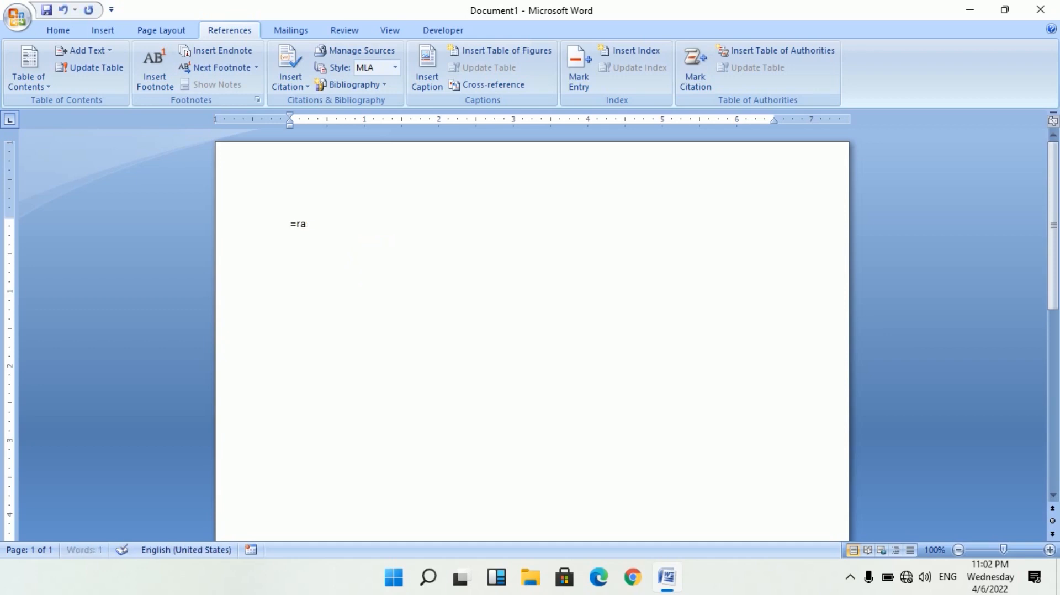
pyautogui.write('nd()')
pyautogui.press('Return')
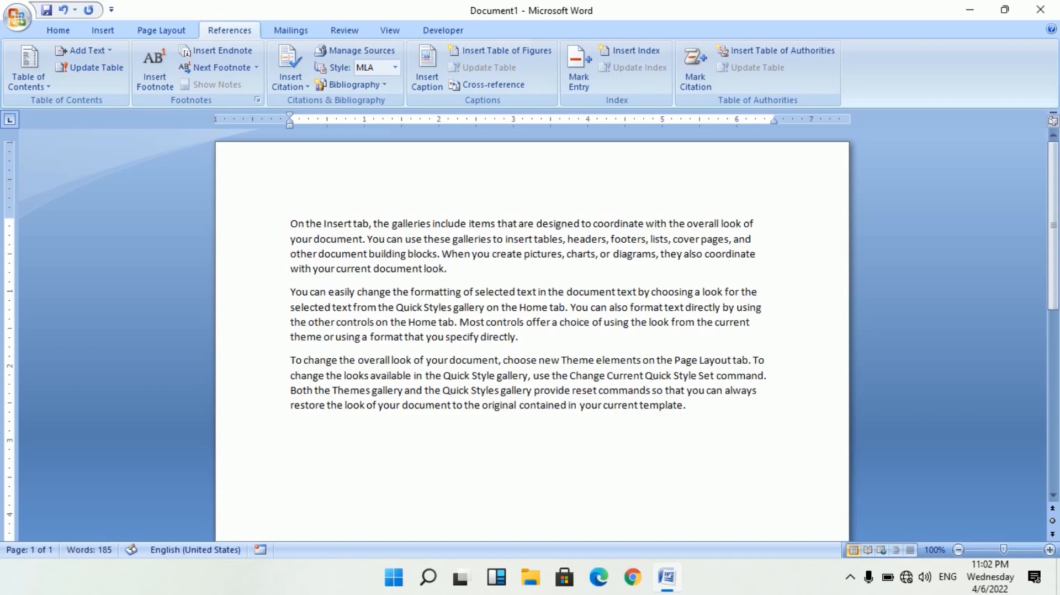
# Step: Try appending another copy of the sample text, and clear the whole document
pyautogui.write('Insert tab, the galleries include items that are designed to coordinate with the overall look of your document. You can use these galleries to insert tables, headers, footers, lists, cover pages, and other document building blocks. When you create pictures, charts, or diagrams, they also coordinate with your current document look. You can easily change the formatting of selected text in the document text by choosing a look for the selected text from the Quick Styles gallery on the Home tab. You can also format text directly by using the other controls on the Home tab. Most controls offer a choice of using the look from the current theme or using a format that you specify directly. To change the overall look of your document, choose new Theme elements on the Page Layout tab. To change the looks available in the Quick Style gallery, use the Change Current Quick Style Set command. Both the Themes gallery and the Quick Styles gallery provide reset commands so that you can always restore the look of your document to the original contained in your current template.')
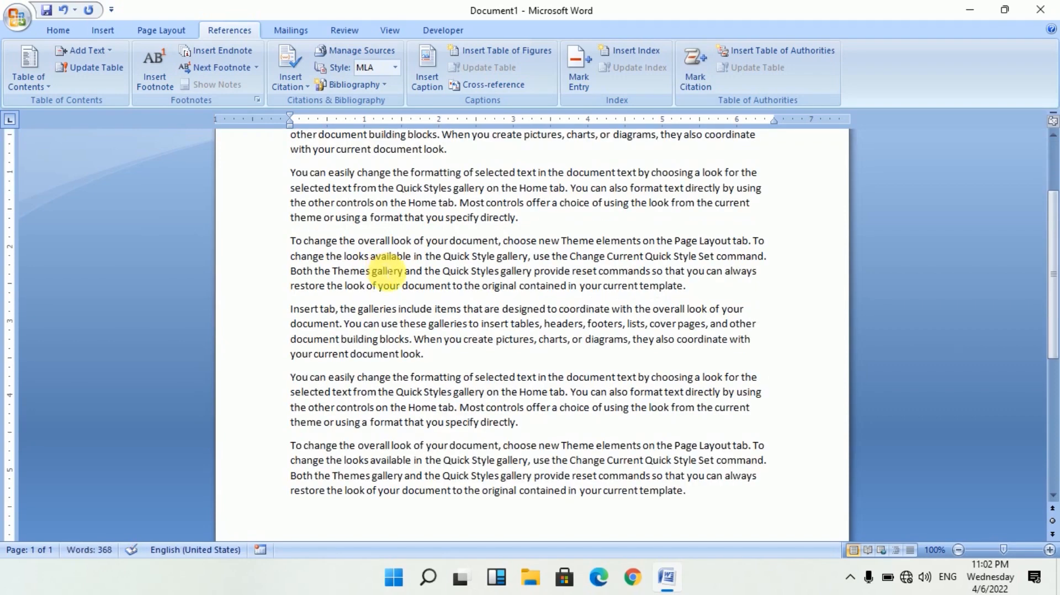
pyautogui.hotkey('ctrl', 'z')
pyautogui.scroll(3, 419, 354)
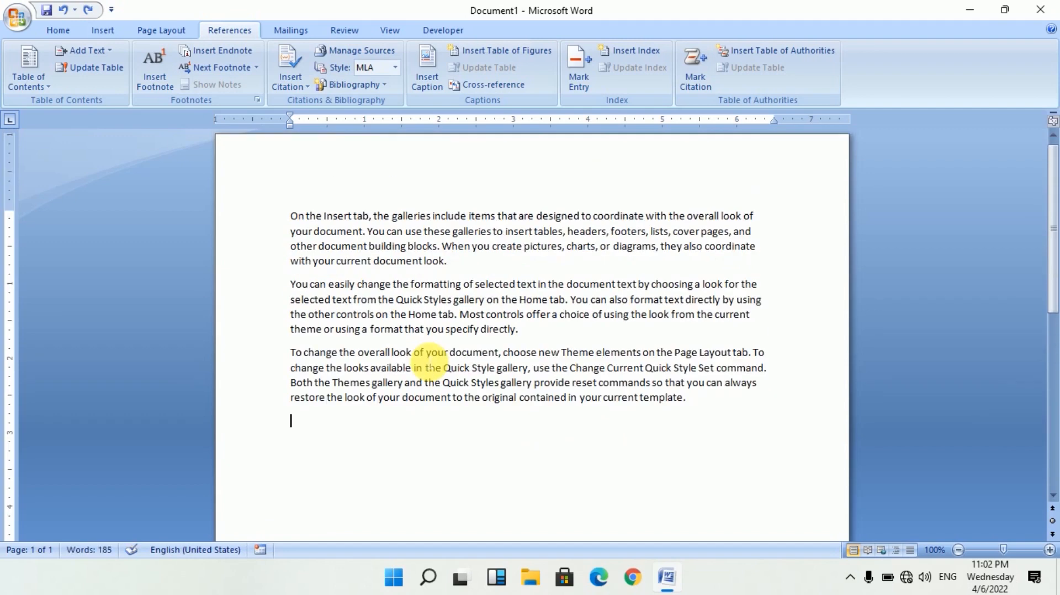
pyautogui.hotkey('ctrl', 'a')
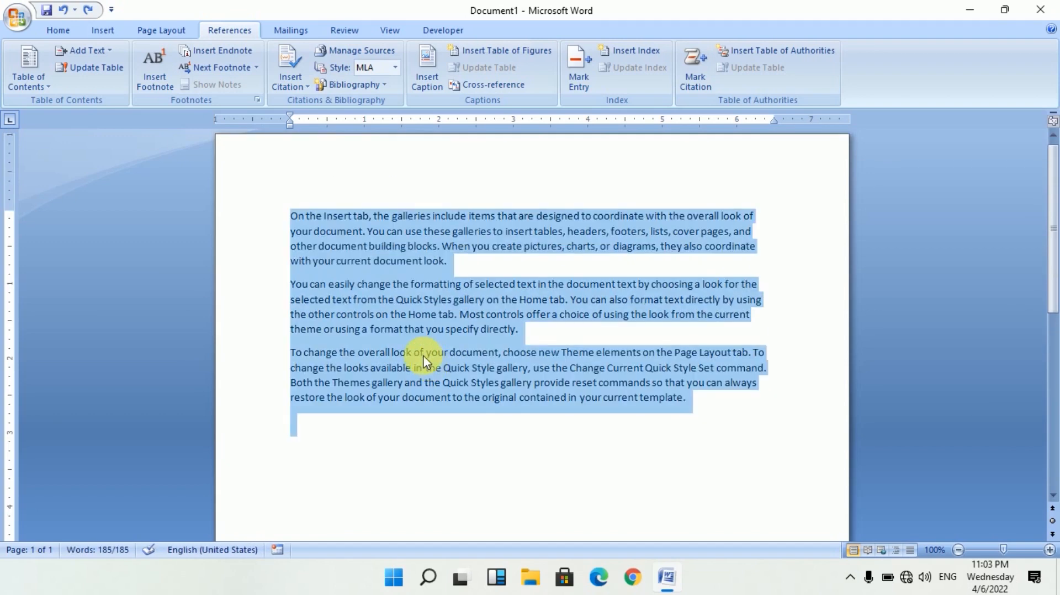
pyautogui.press('BackSpace')
# Step: Generate fresh sample paragraphs in the empty document with =rand()
pyautogui.write('=')
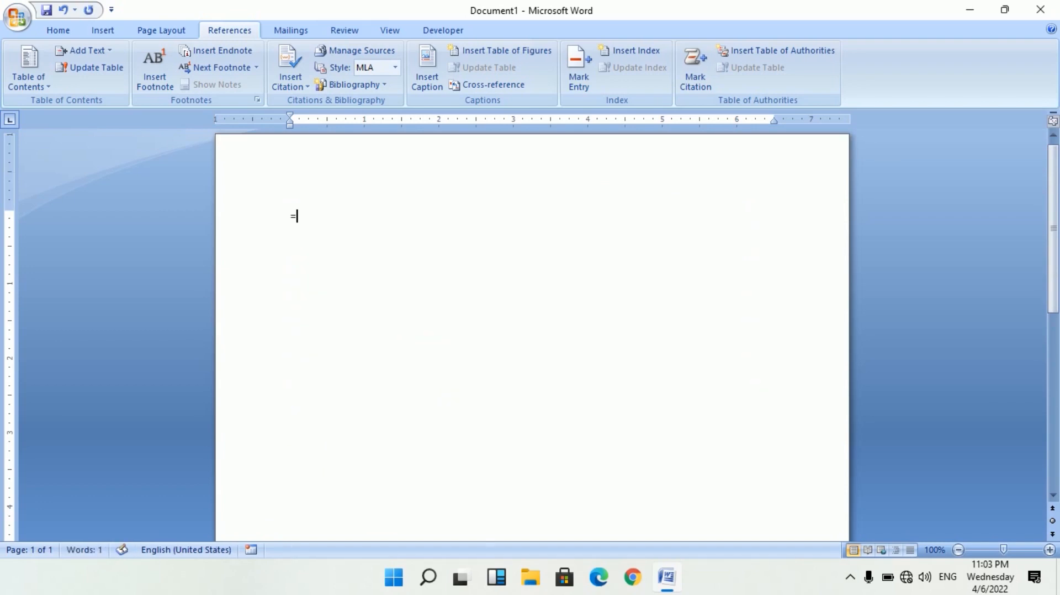
pyautogui.write('rand()')
pyautogui.press('Return')
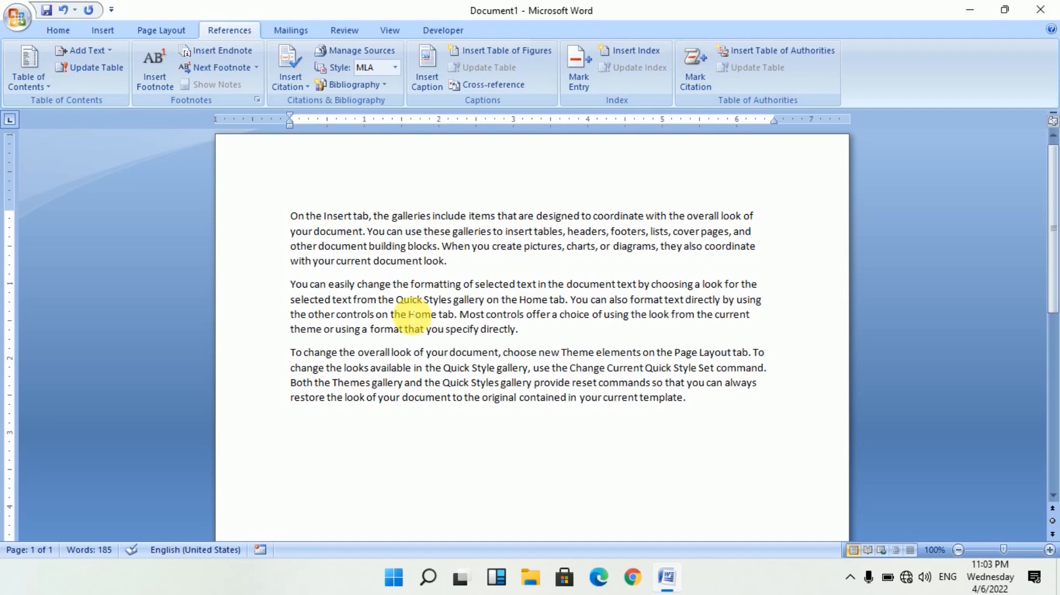
# Step: Paste the copied sample text repeatedly after the generated paragraphs until the document spans five pages
pyautogui.hotkey('ctrl', 'v')
pyautogui.hotkey('ctrl', 'v')
pyautogui.hotkey('ctrl', 'v')
pyautogui.hotkey('ctrl', 'v')
pyautogui.hotkey('ctrl', 'v')
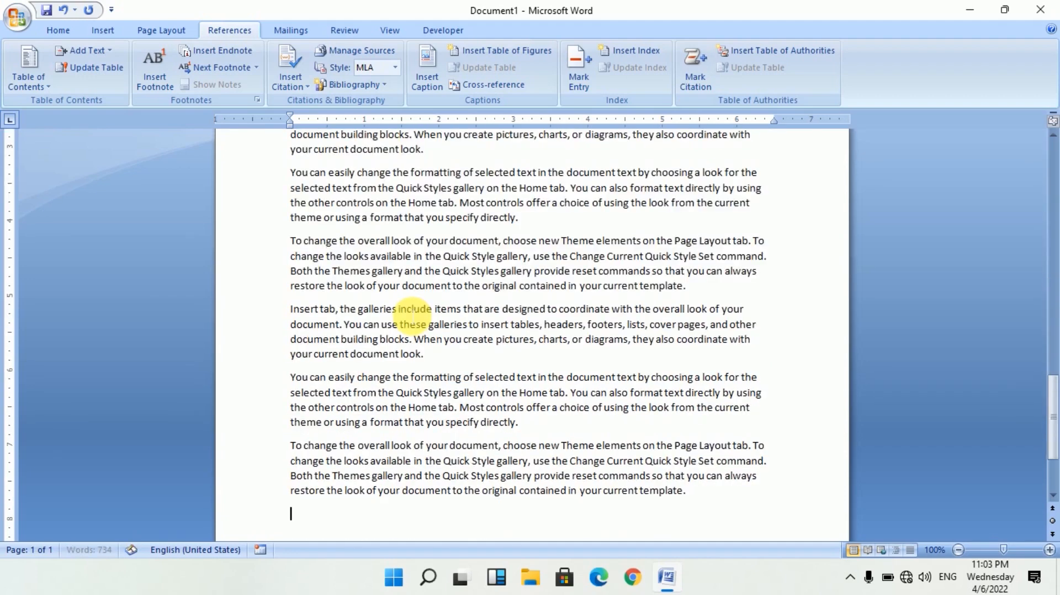
pyautogui.hotkey('ctrl', 'v')
pyautogui.hotkey('ctrl', 'v')
pyautogui.hotkey('ctrl', 'v')
pyautogui.hotkey('ctrl', 'v')
pyautogui.hotkey('ctrl', 'v')
pyautogui.hotkey('ctrl', 'v')
pyautogui.hotkey('ctrl', 'v')
pyautogui.hotkey('ctrl', 'v')
pyautogui.hotkey('ctrl', 'v')
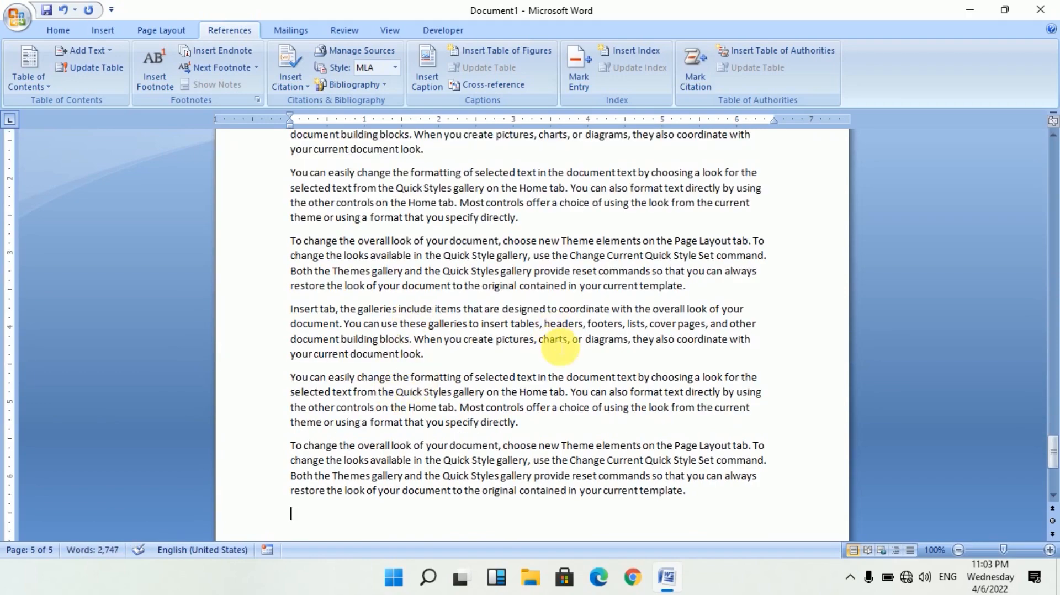
# Step: Paste further copies of the sample text at the end to extend the document to eight pages
pyautogui.scroll(7, 559, 353)
pyautogui.scroll(14, 559, 359)
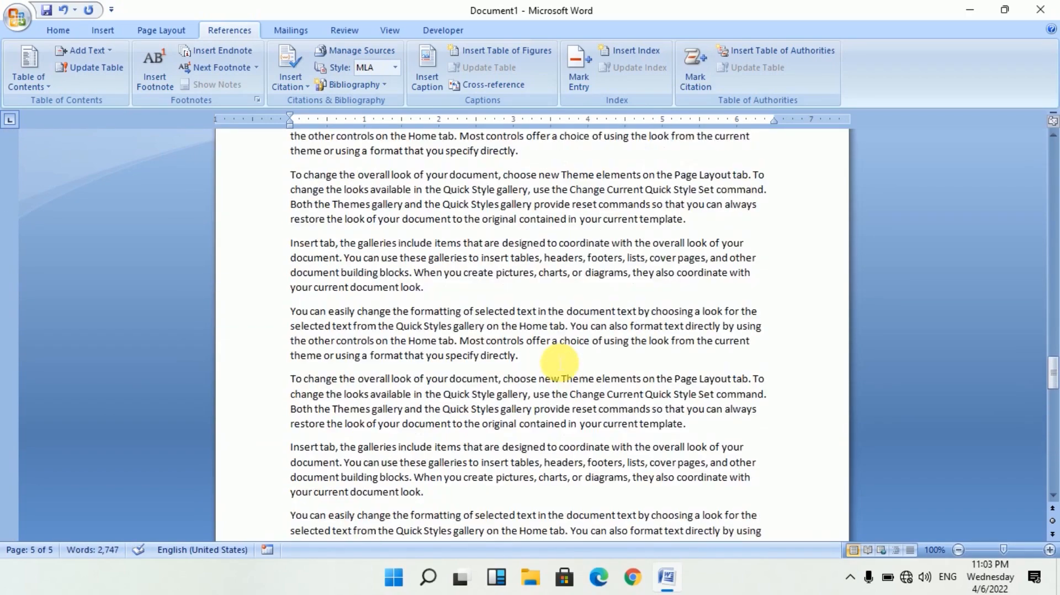
pyautogui.doubleClick(560, 362)
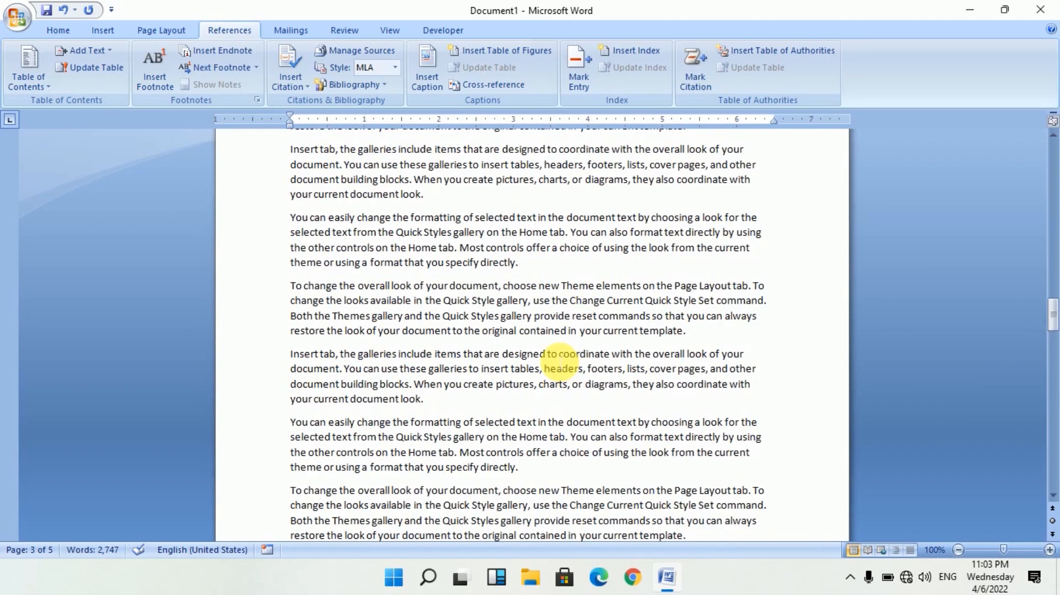
pyautogui.doubleClick(559, 360)
pyautogui.doubleClick(556, 356)
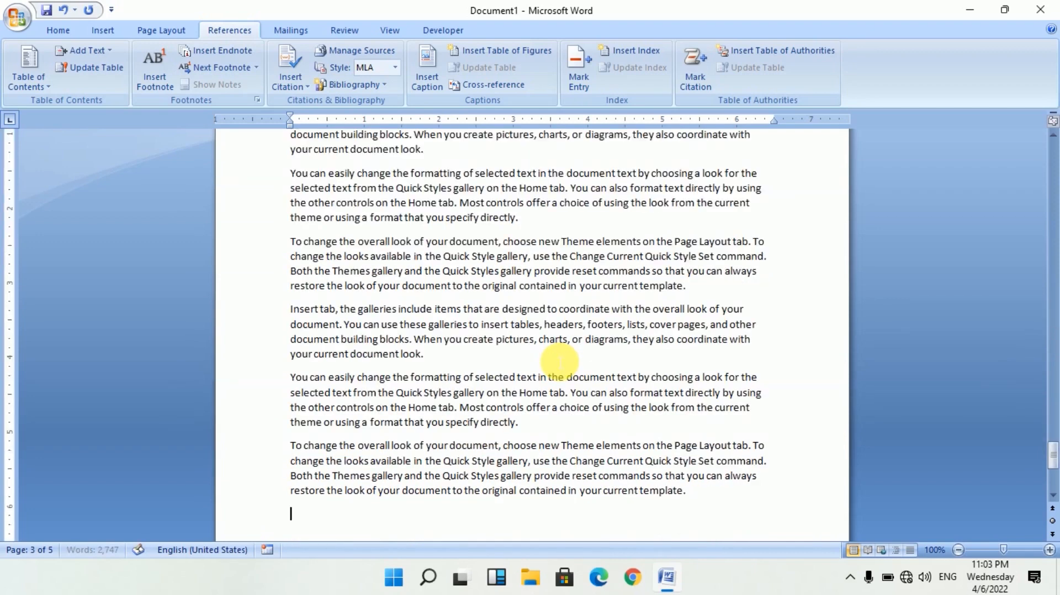
pyautogui.doubleClick(560, 361)
pyautogui.doubleClick(559, 362)
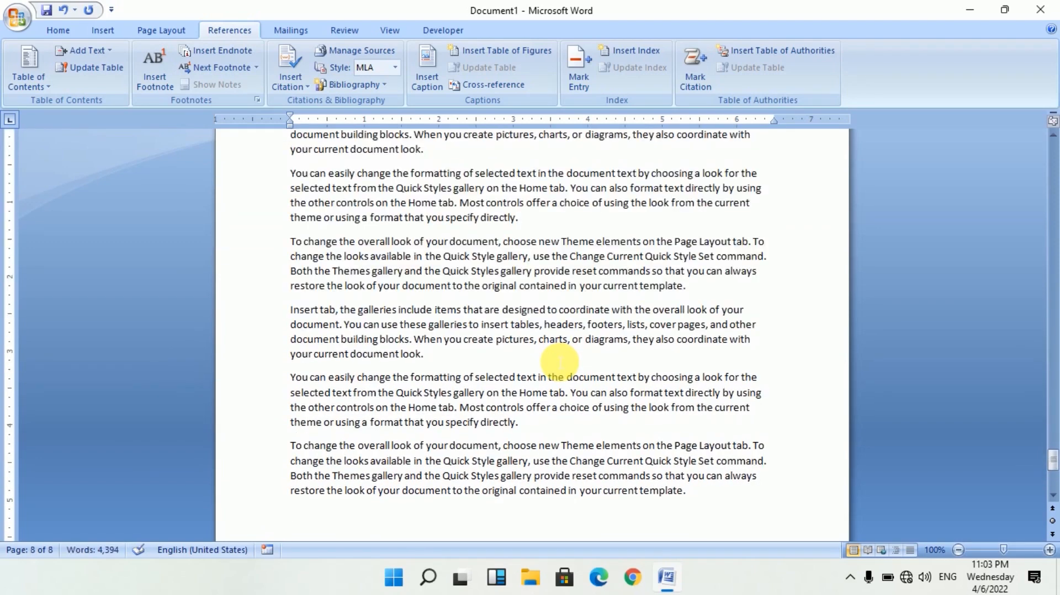
# Step: Review the extended document from its last page back to the beginning of the first page
pyautogui.doubleClick(578, 371)
pyautogui.doubleClick(579, 369)
pyautogui.doubleClick(581, 354)
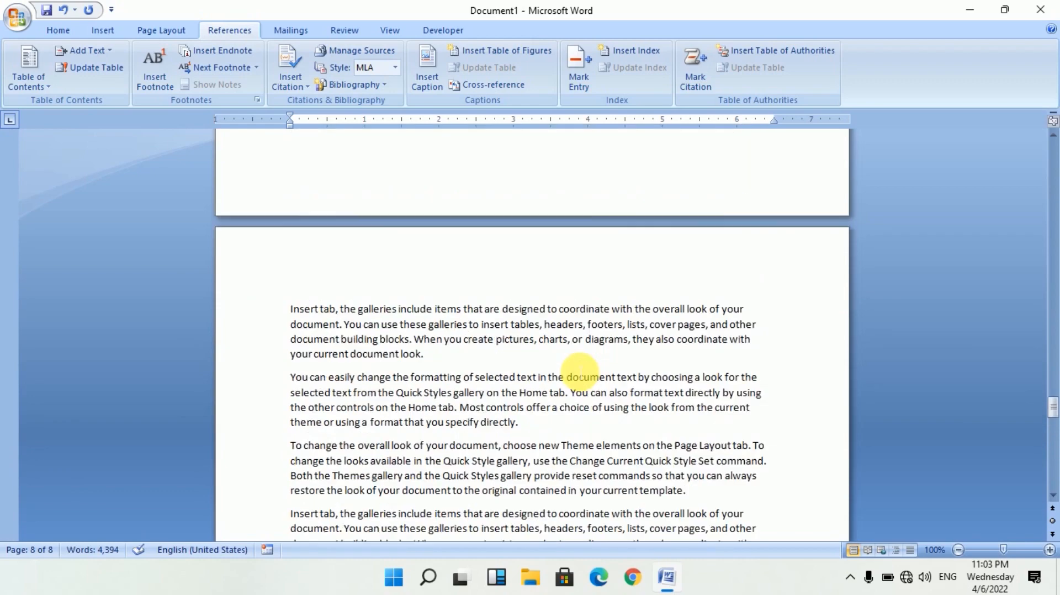
pyautogui.doubleClick(578, 370)
pyautogui.doubleClick(580, 371)
pyautogui.doubleClick(580, 370)
pyautogui.doubleClick(575, 377)
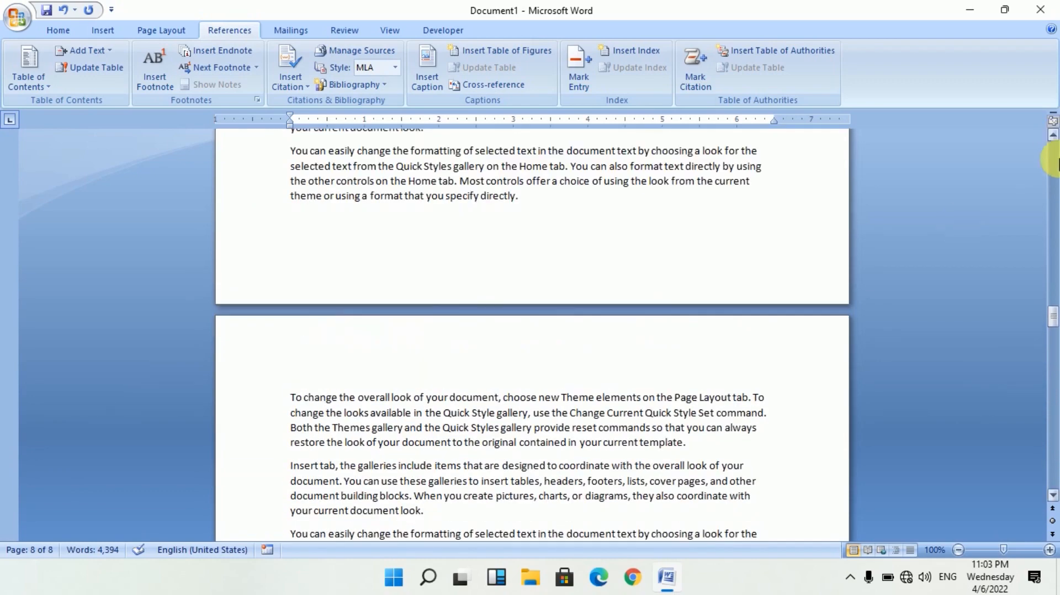
pyautogui.moveTo(1052, 327); pyautogui.dragTo(1052, 149)
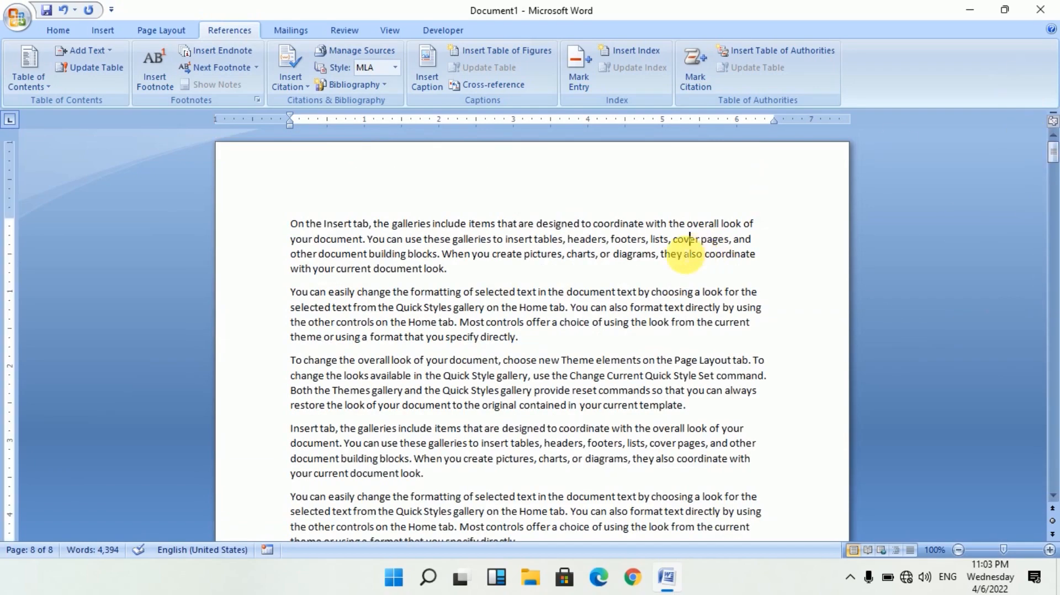
# Step: Make the first paragraph and the larger parts of the second and third paragraphs bold
pyautogui.moveTo(459, 270); pyautogui.dragTo(236, 172)
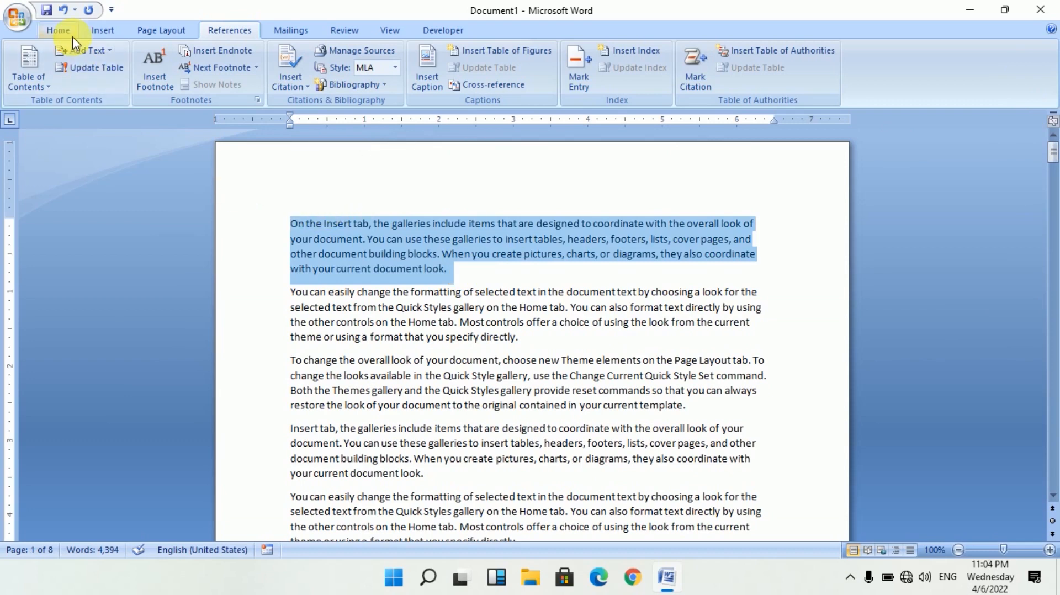
pyautogui.hotkey('ctrl', 'b')
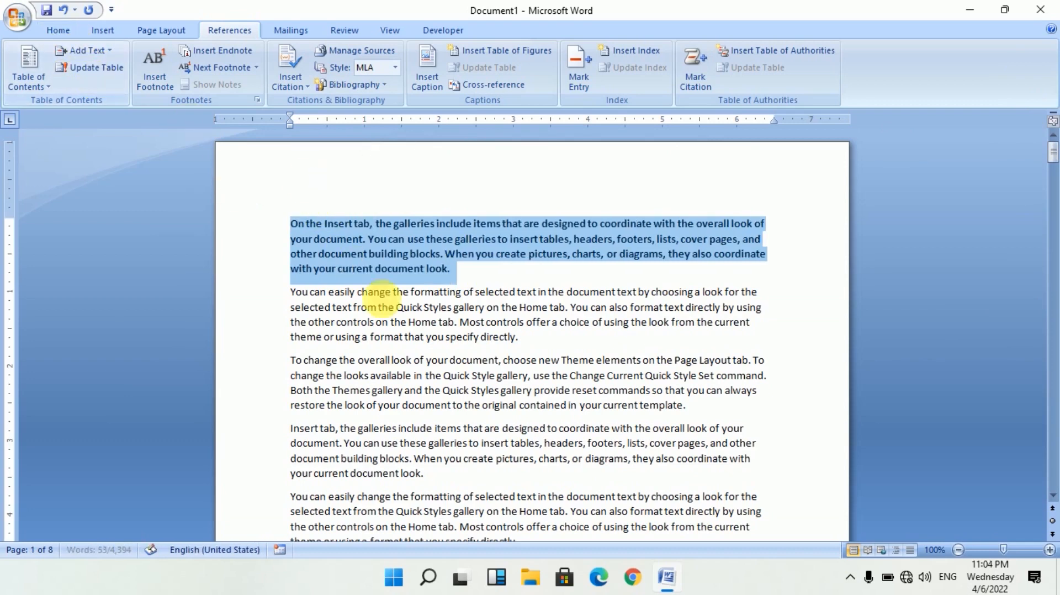
pyautogui.click(393, 269)
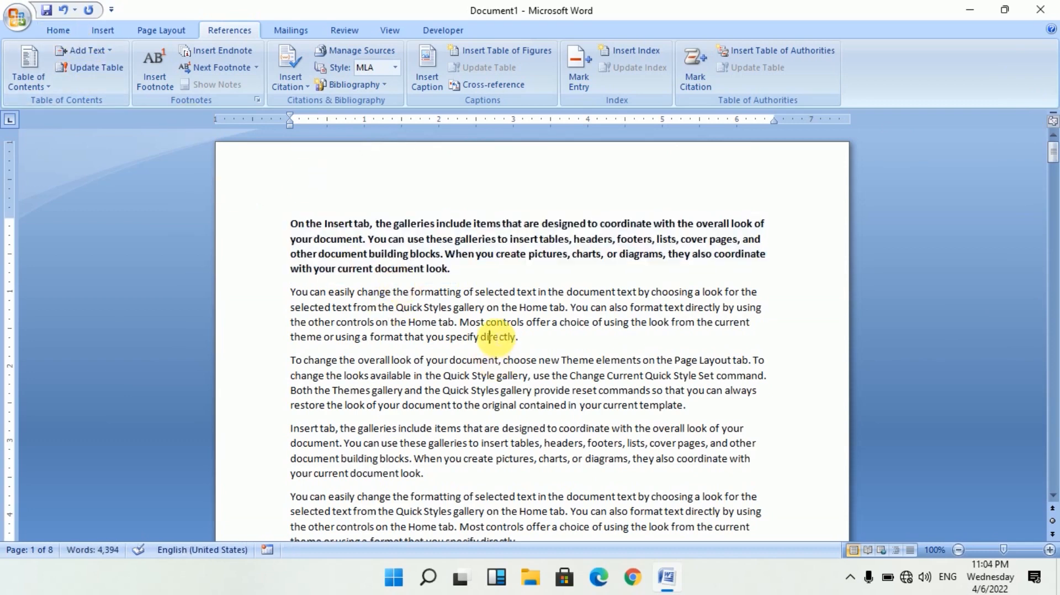
pyautogui.moveTo(496, 337); pyautogui.dragTo(403, 301)
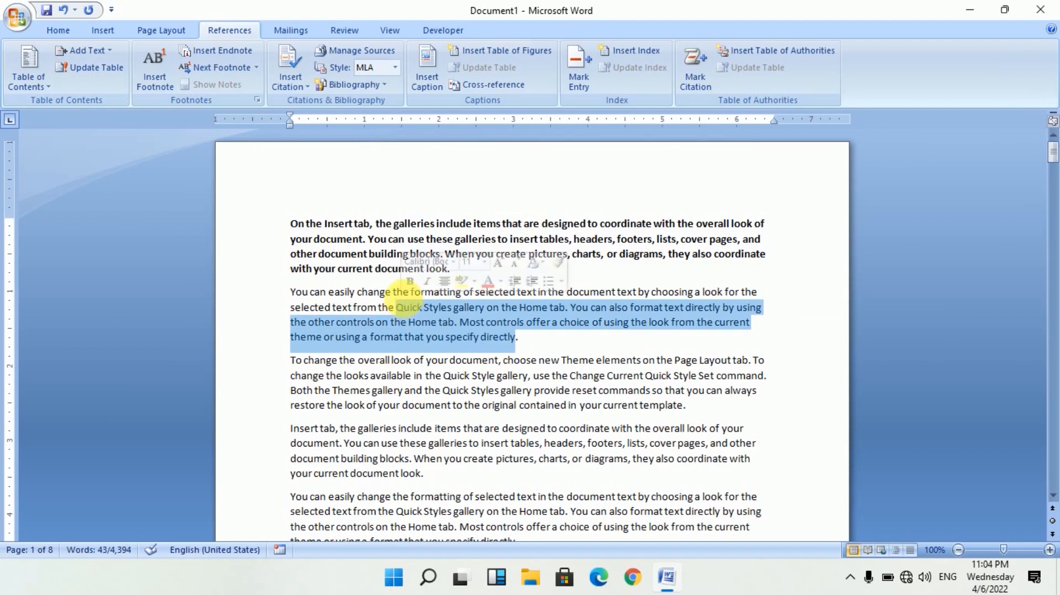
pyautogui.hotkey('ctrl', 'b')
pyautogui.moveTo(481, 406); pyautogui.dragTo(410, 378)
pyautogui.hotkey('ctrl', 'b')
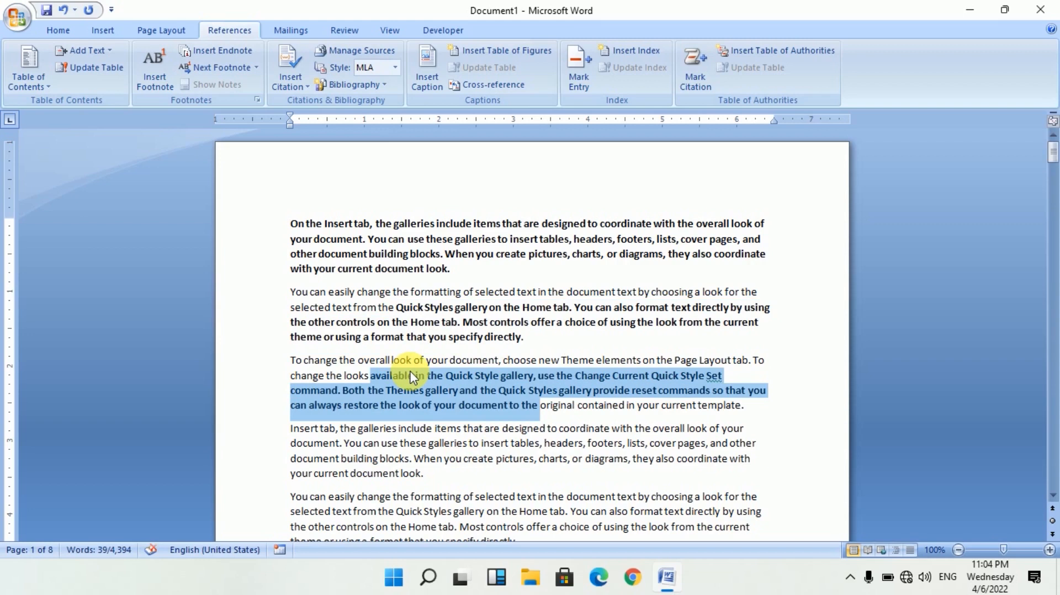
# Step: Apply a red font color to passages in the fourth, first and second paragraphs
pyautogui.moveTo(495, 458); pyautogui.dragTo(399, 429)
pyautogui.click(58, 30)
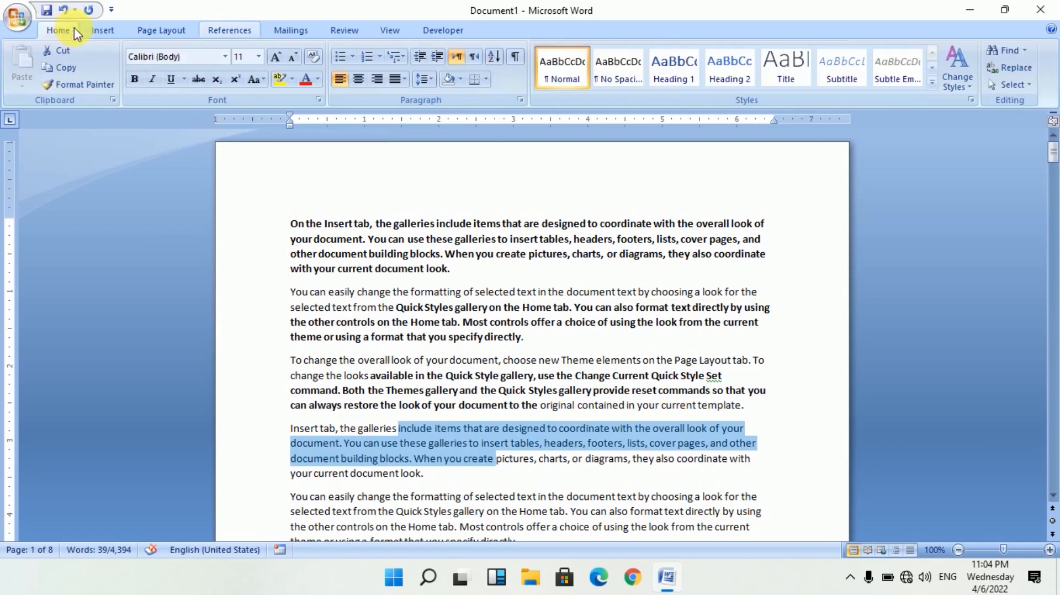
pyautogui.click(384, 332)
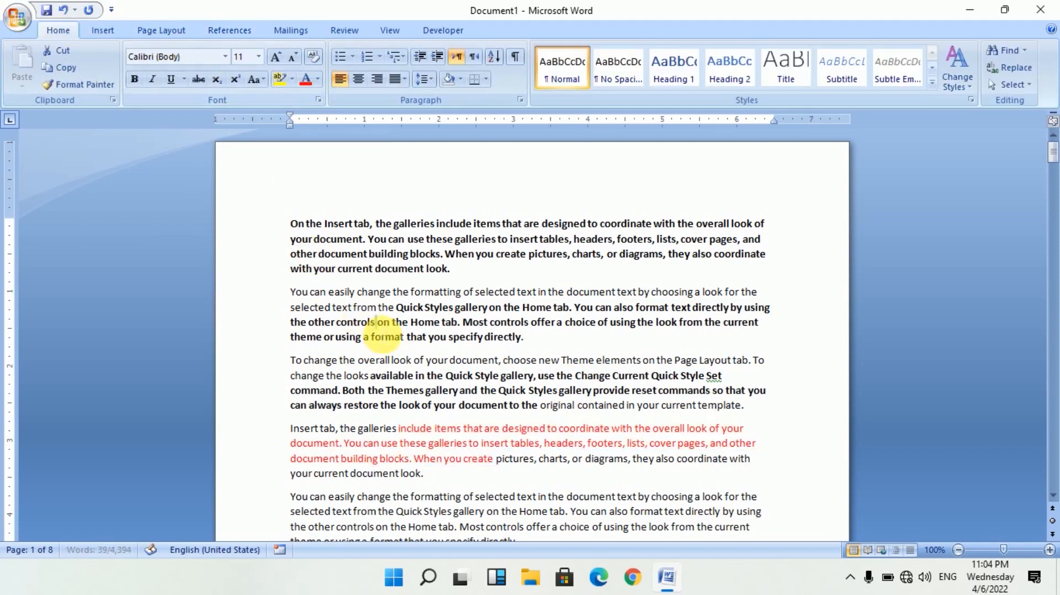
pyautogui.moveTo(497, 238); pyautogui.dragTo(385, 226)
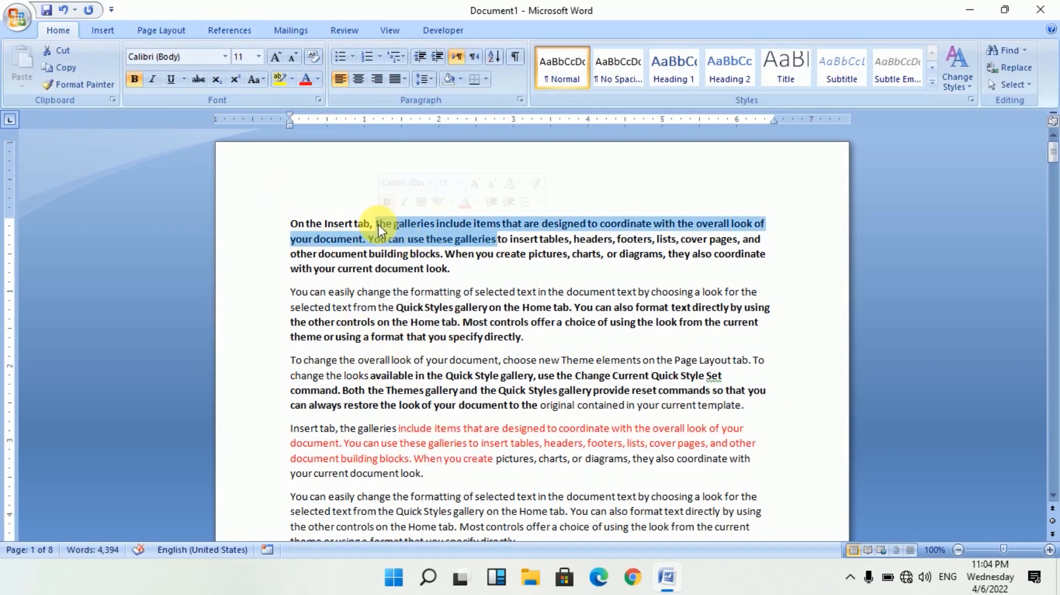
pyautogui.click(440, 308)
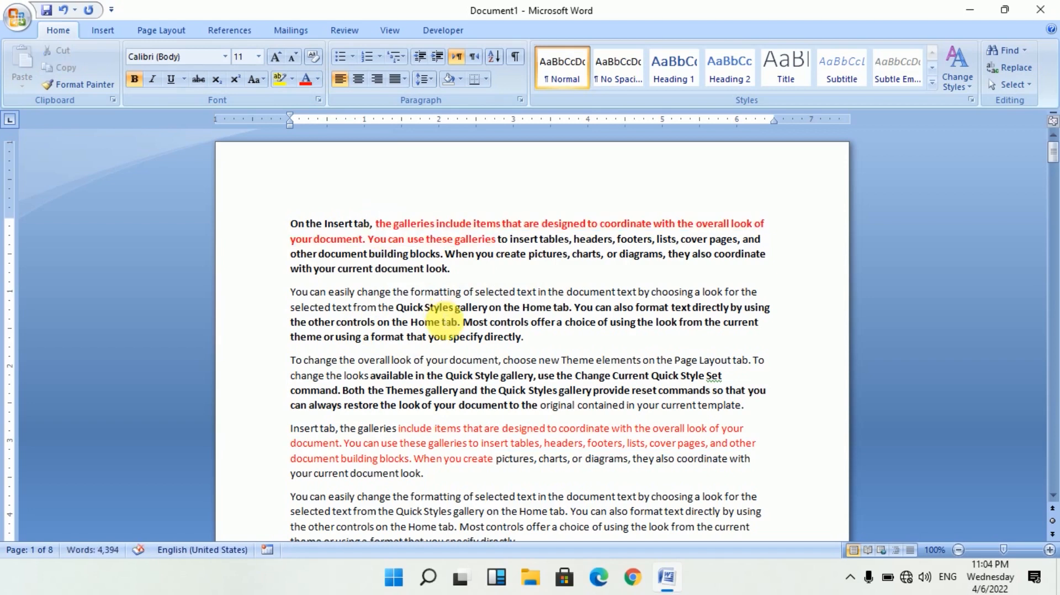
pyautogui.moveTo(443, 322); pyautogui.dragTo(414, 307)
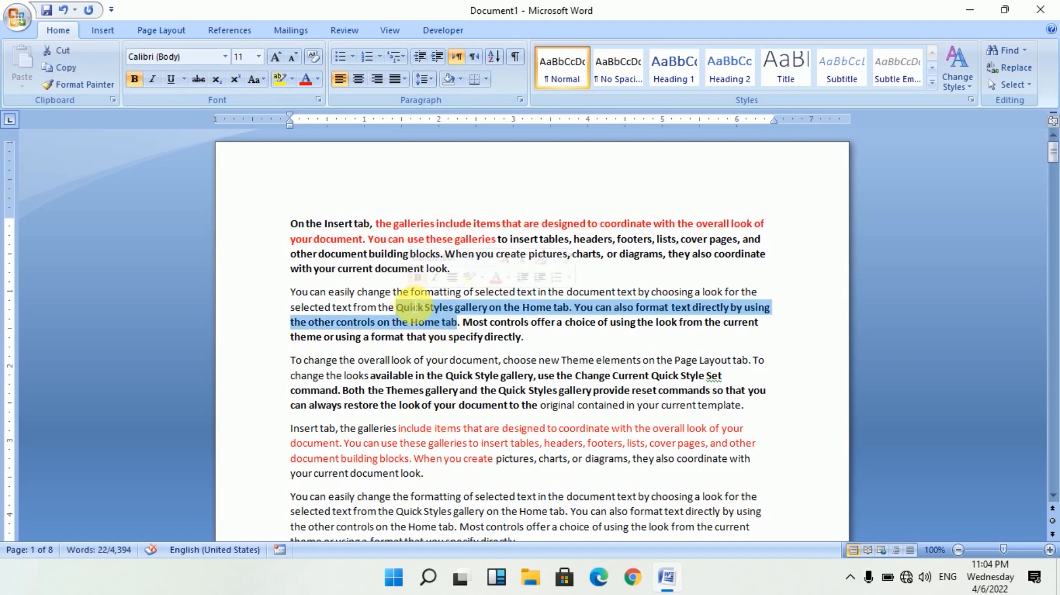
pyautogui.press('F4')
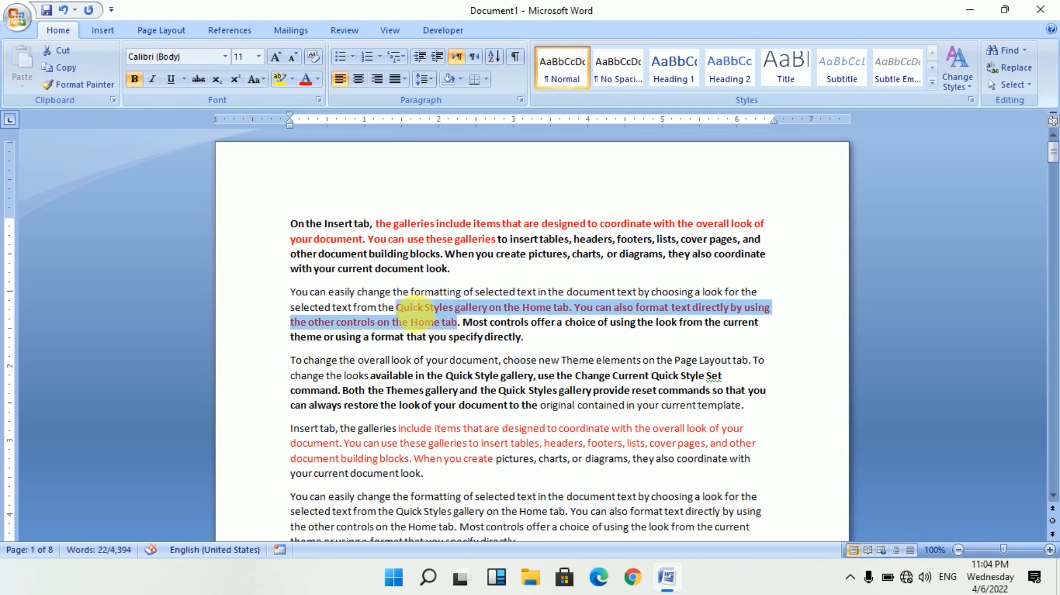
# Step: Clear all character formatting from the bold and red opening paragraphs, and return to the reference tools
pyautogui.moveTo(291, 224); pyautogui.dragTo(535, 493)
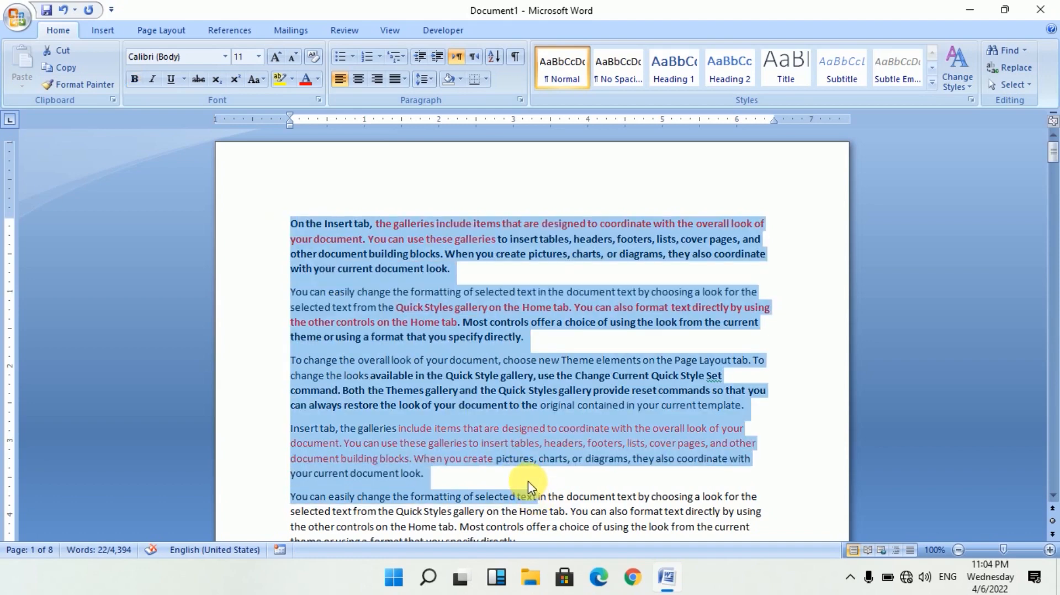
pyautogui.hotkey('ctrl', 'space')
pyautogui.click(239, 31)
# Step: Insert a page break before the first paragraph to leave a blank page at the document's start
pyautogui.click(490, 299)
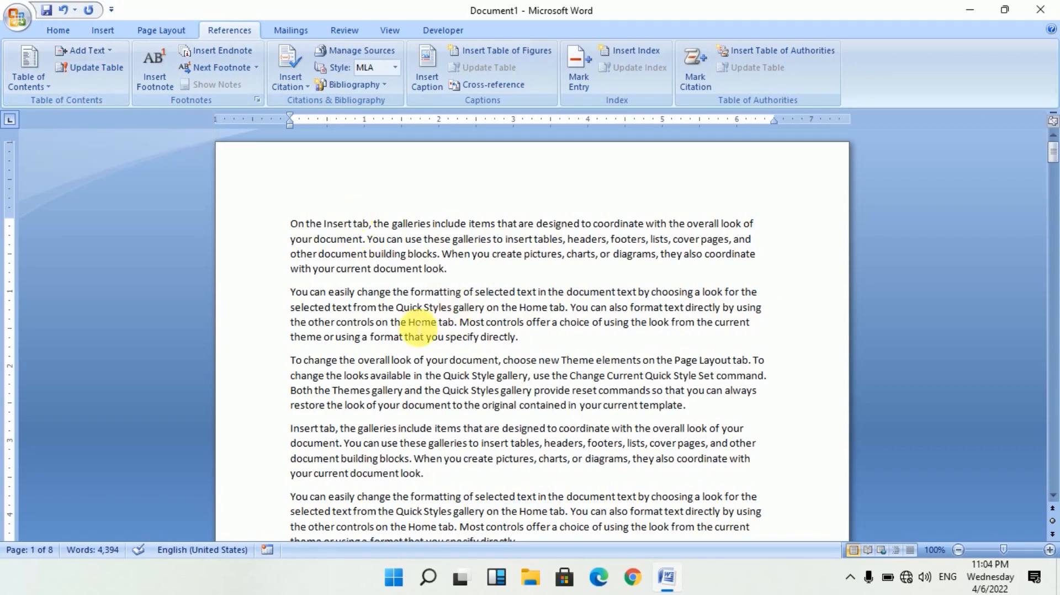
pyautogui.click(291, 223)
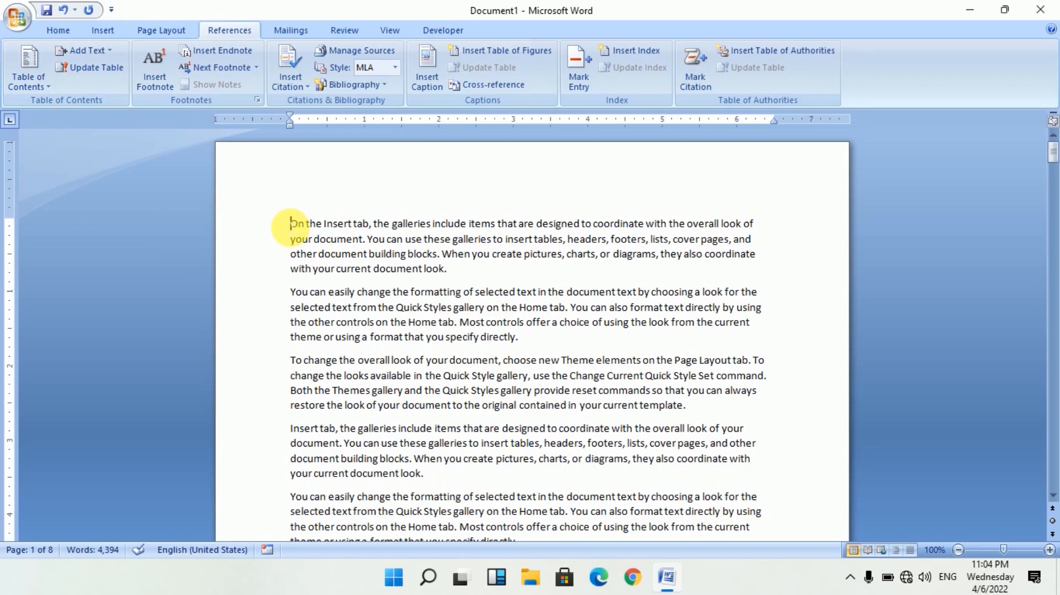
pyautogui.hotkey('ctrl', 'Return')
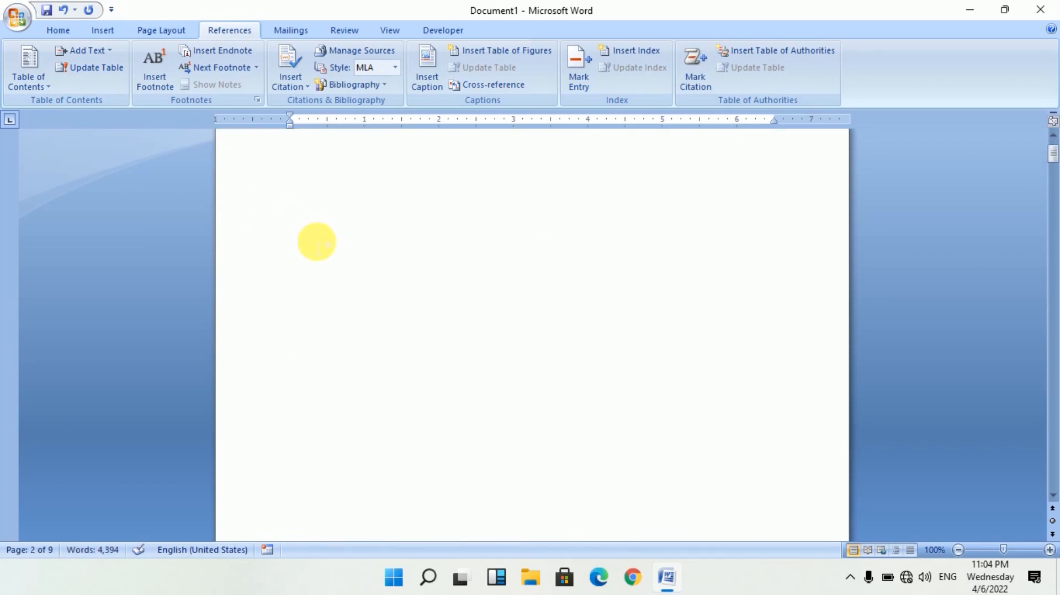
# Step: Split the opening paragraph on page 2 so that "On the Insert tab," stands on its own line
pyautogui.click(391, 224)
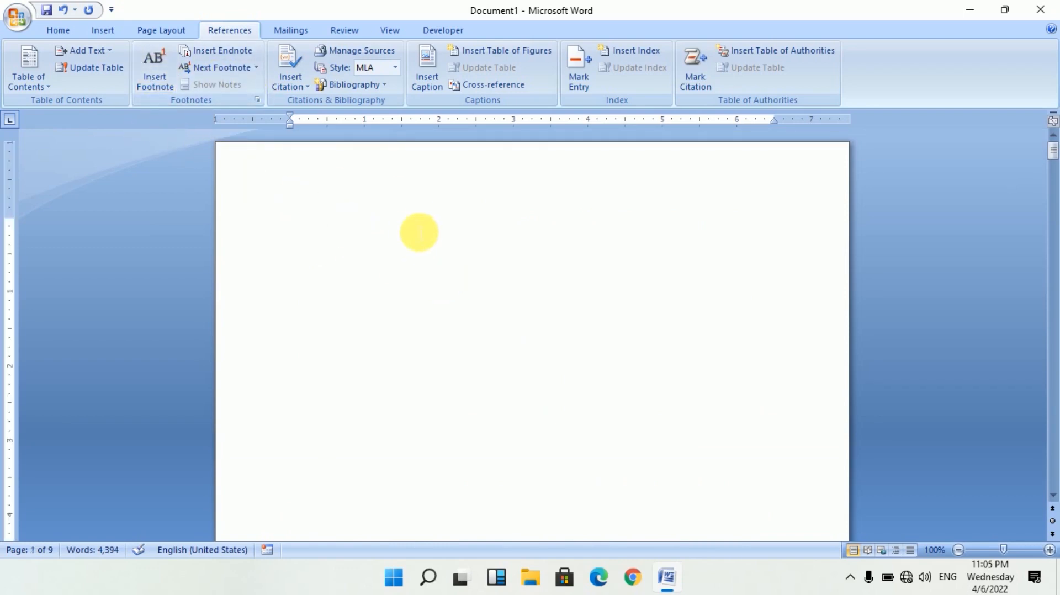
pyautogui.scroll(-20, 418, 233)
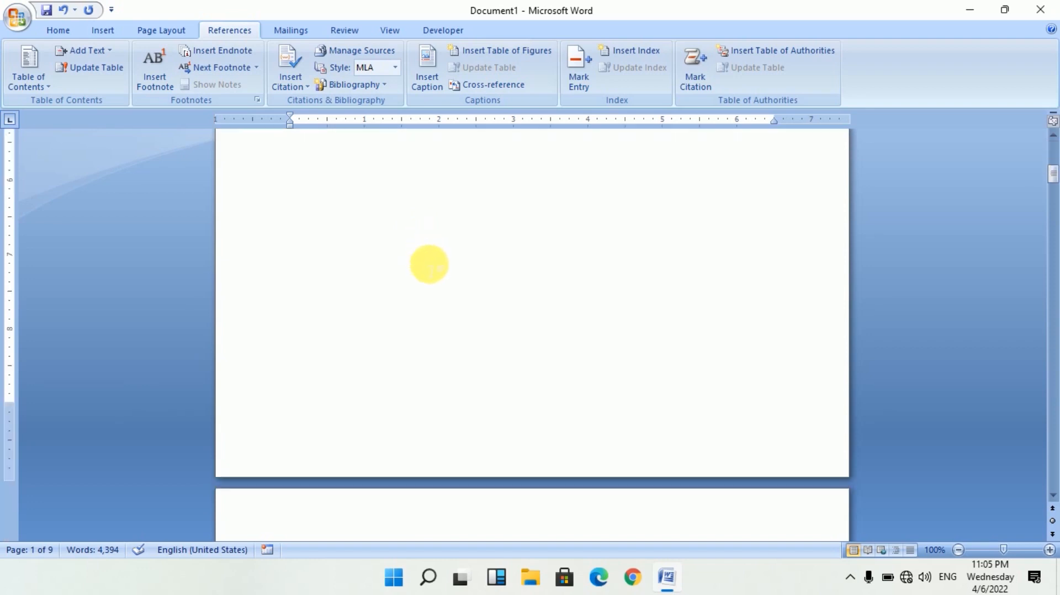
pyautogui.scroll(3, 439, 271)
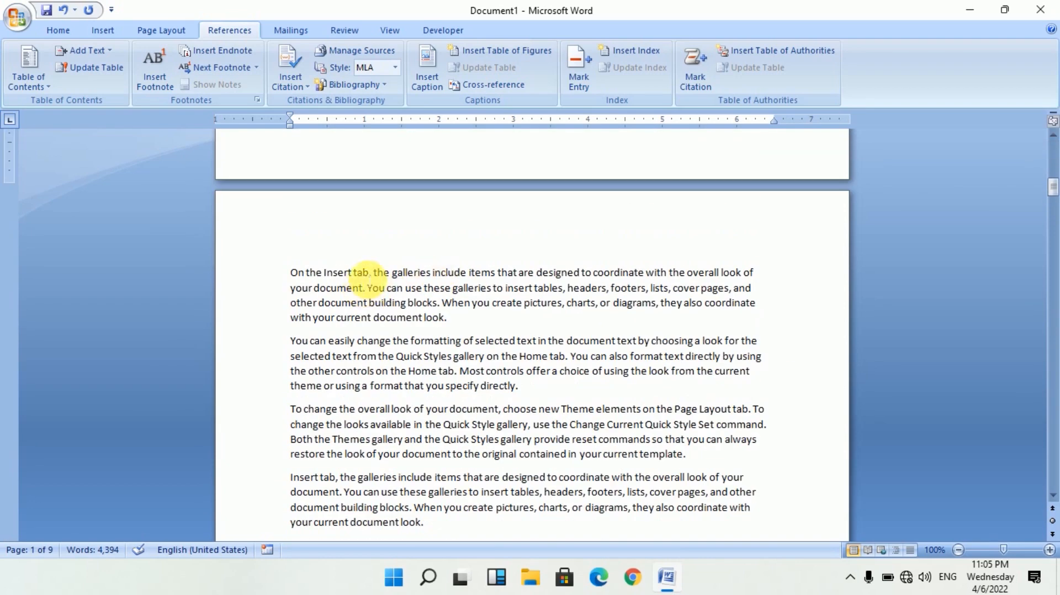
pyautogui.click(374, 274)
pyautogui.press('Return')
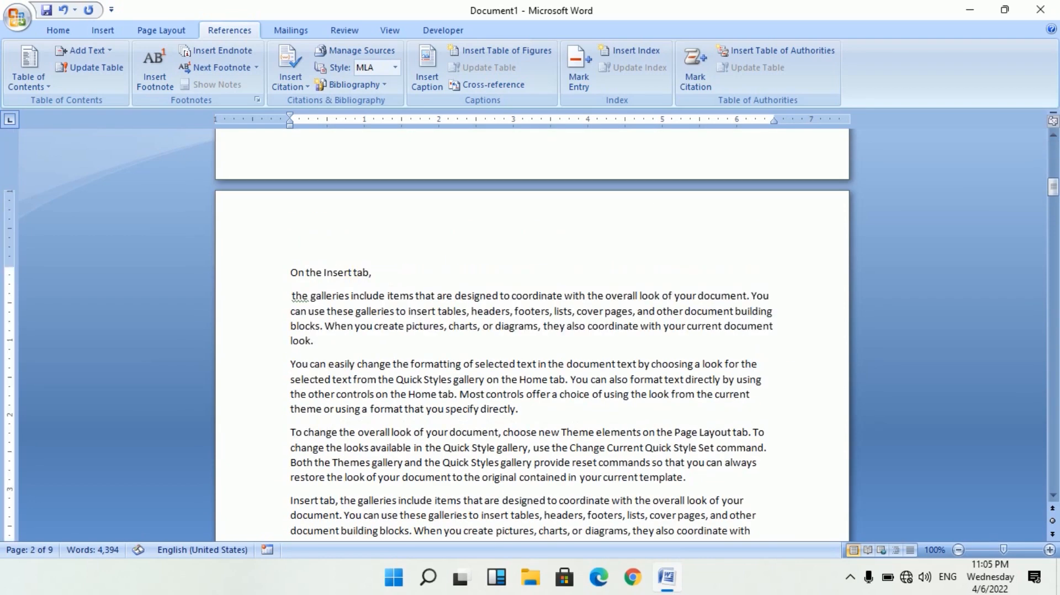
# Step: Mark the "On the Insert tab," line as a Level 1 entry for the table of contents
pyautogui.moveTo(375, 273); pyautogui.dragTo(245, 248)
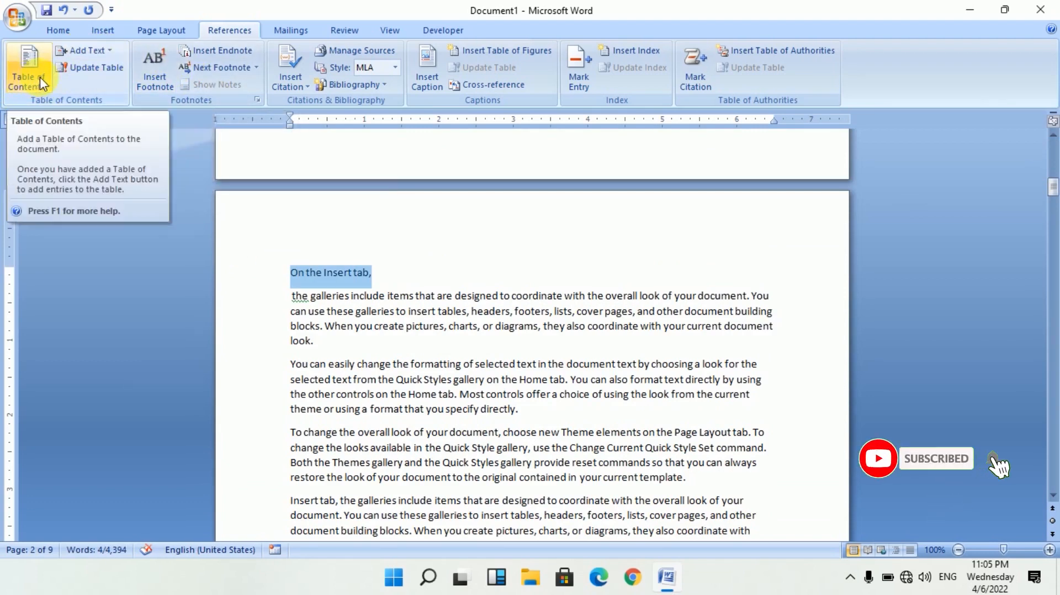
pyautogui.click(109, 51)
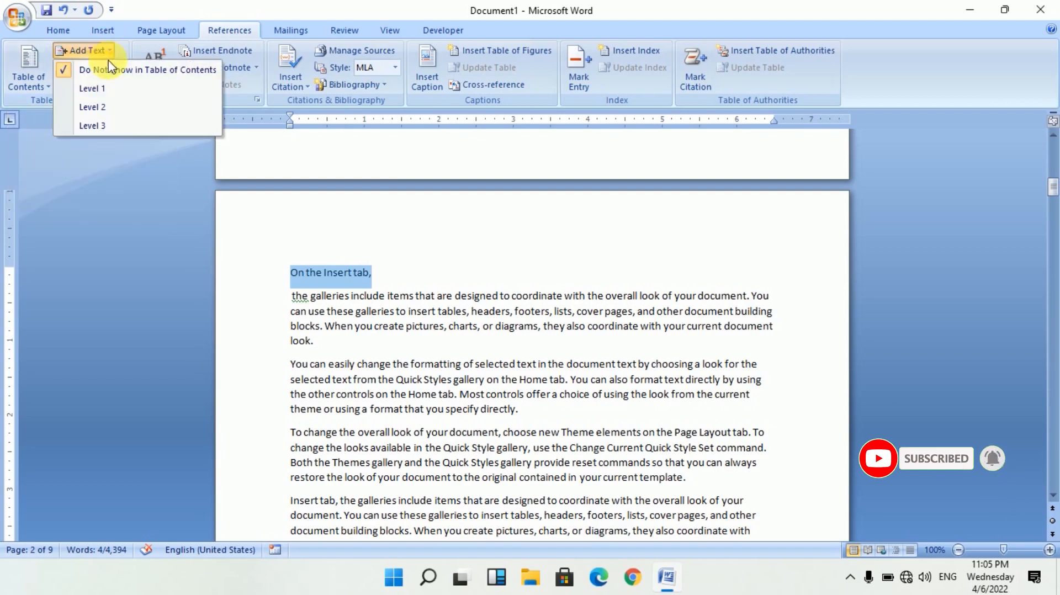
pyautogui.click(113, 93)
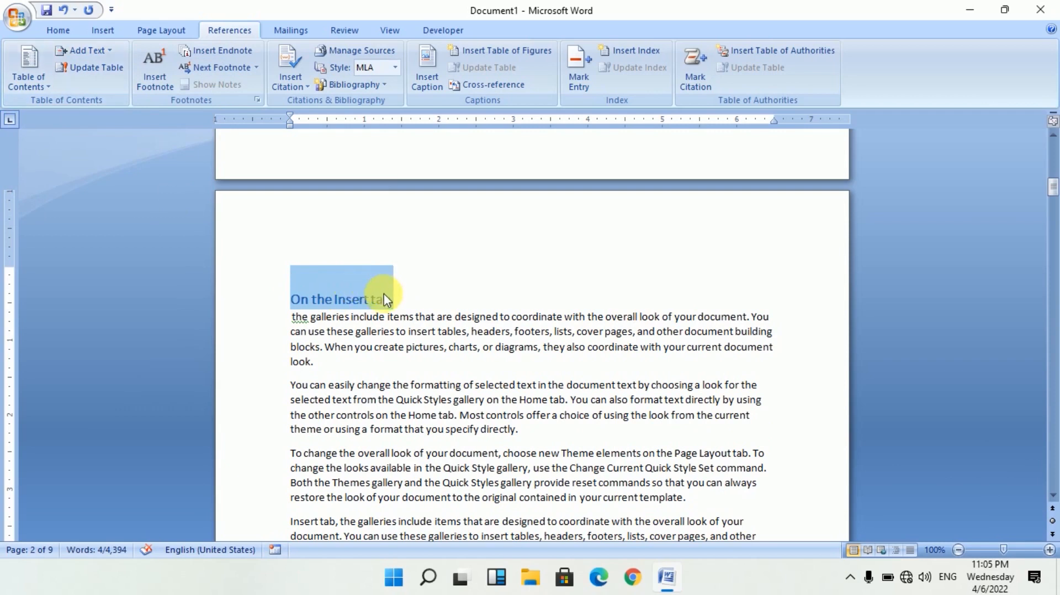
pyautogui.click(86, 51)
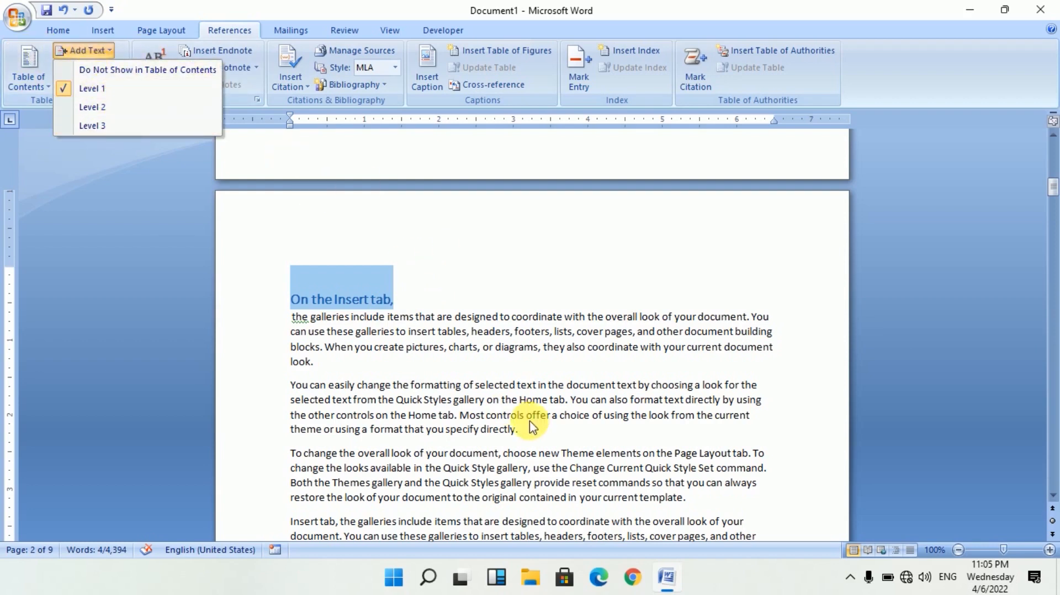
pyautogui.click(473, 277)
# Step: Center the "On the Insert tab," heading on the page
pyautogui.click(428, 287)
pyautogui.moveTo(429, 287); pyautogui.dragTo(304, 267)
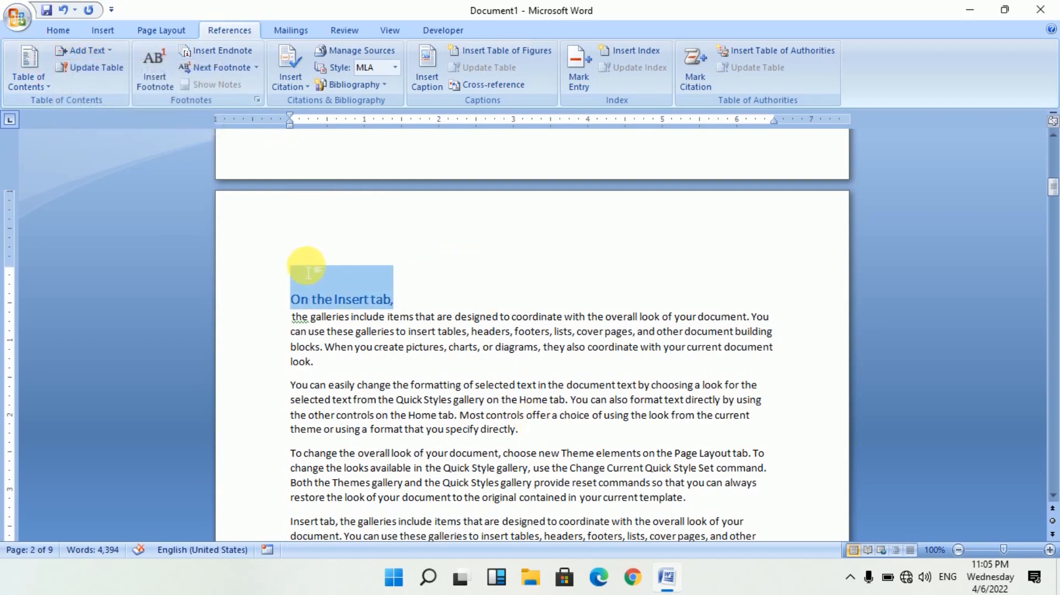
pyautogui.hotkey('ctrl', 'e')
pyautogui.click(594, 355)
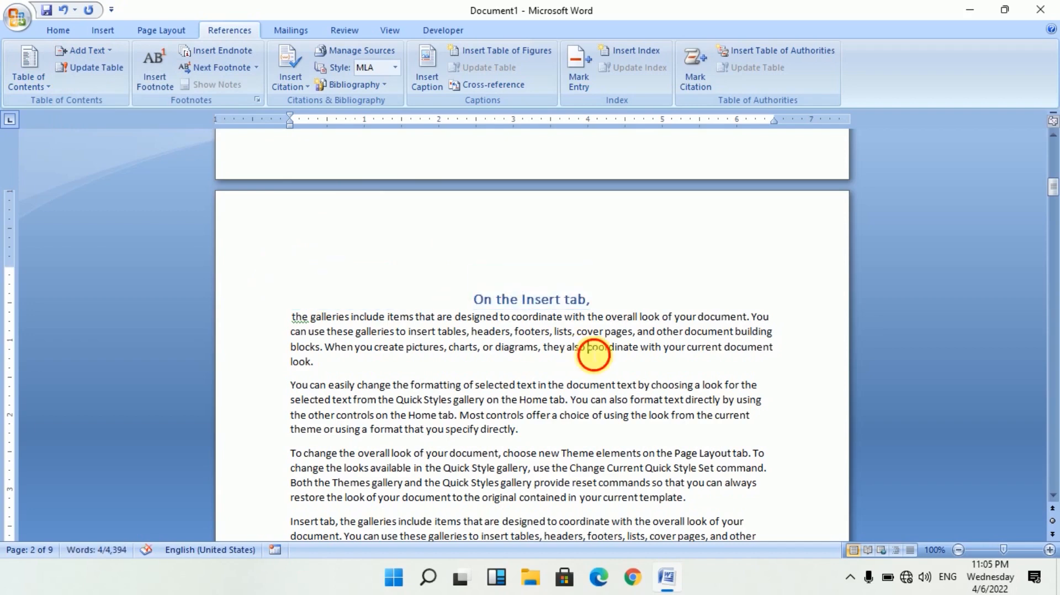
# Step: Insert a page break after "document building" on page 4 and put "blocks. When yo" on its own line
pyautogui.scroll(-3, 595, 356)
pyautogui.scroll(4, 594, 355)
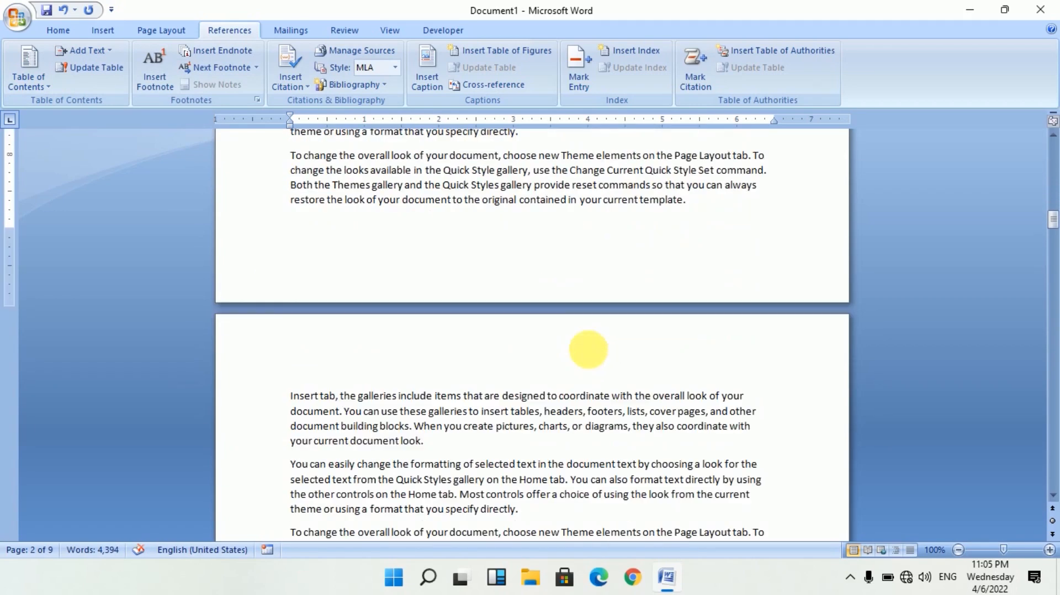
pyautogui.scroll(-2, 591, 352)
pyautogui.scroll(-4, 379, 272)
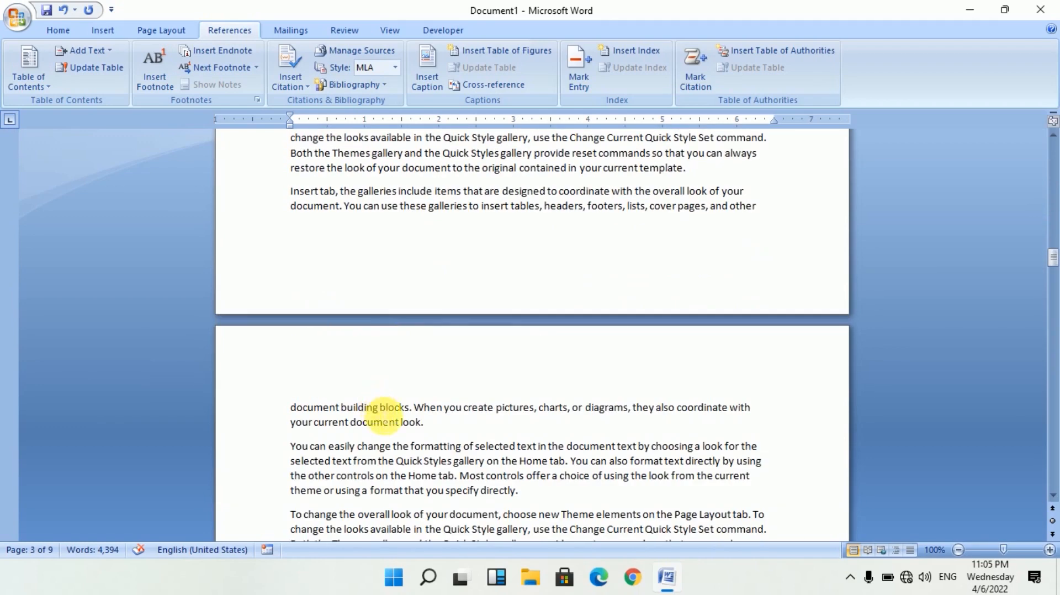
pyautogui.click(380, 408)
pyautogui.hotkey('ctrl', 'Return')
pyautogui.click(369, 407)
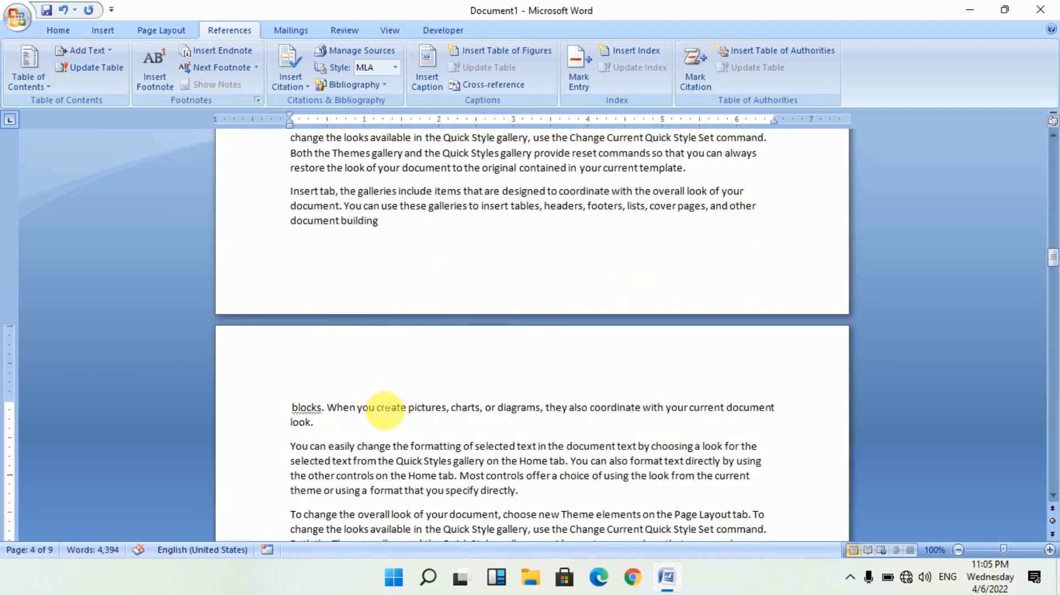
pyautogui.press('Return')
# Step: Mark the "blocks. When yo" line as a Level 1 entry for the table of contents
pyautogui.moveTo(368, 408); pyautogui.dragTo(287, 383)
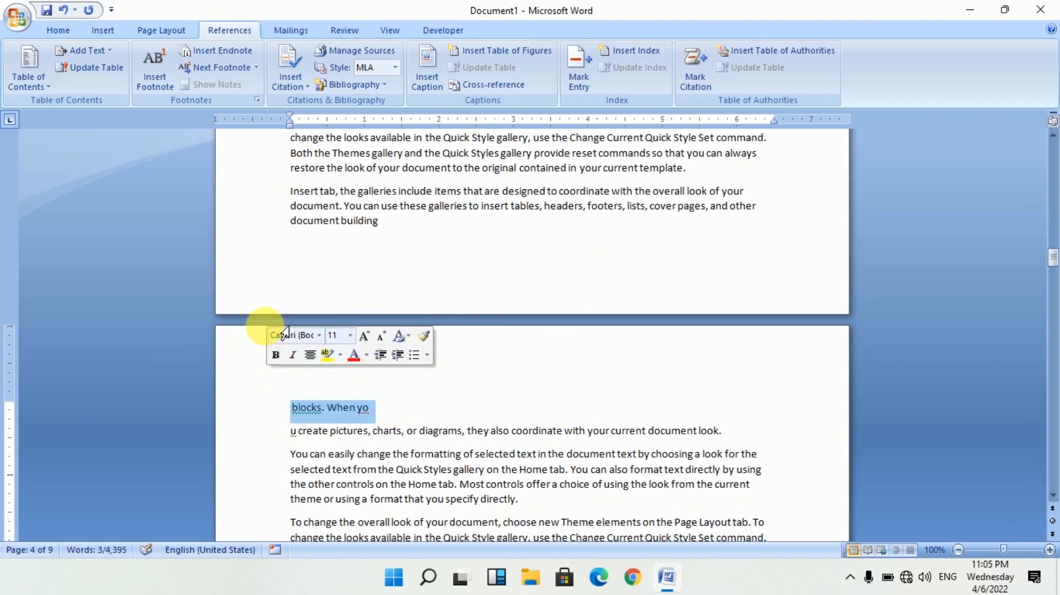
pyautogui.click(101, 48)
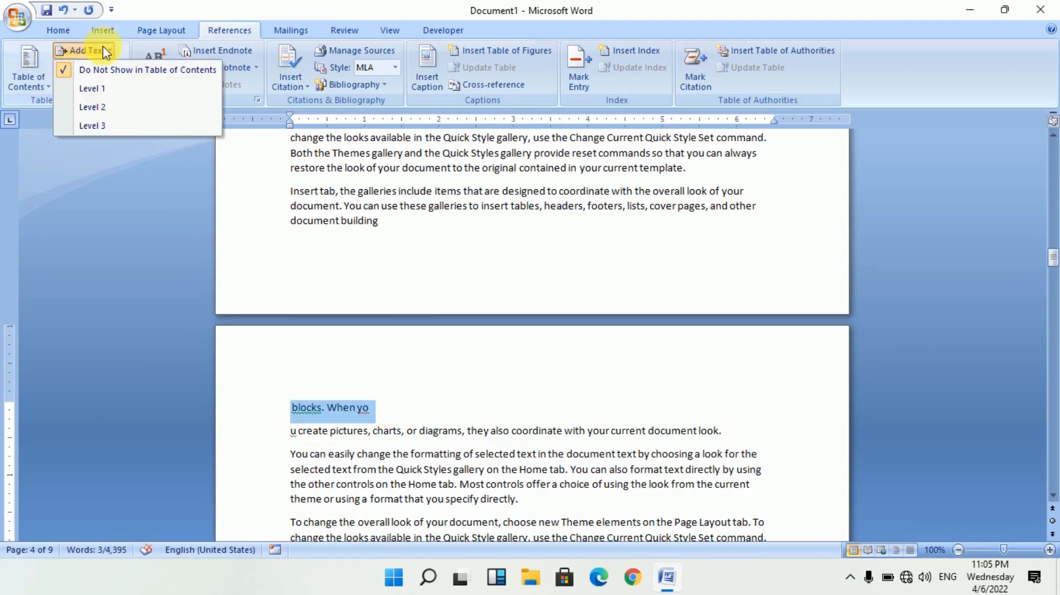
pyautogui.click(111, 90)
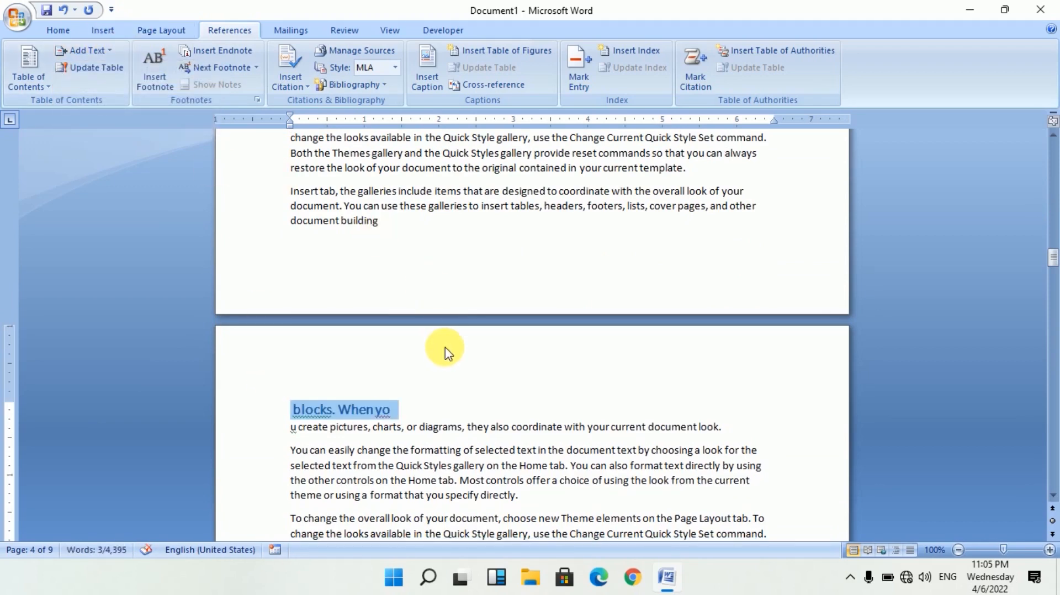
# Step: Center the "blocks. When yo" heading and increase its font size
pyautogui.hotkey('ctrl', 'e')
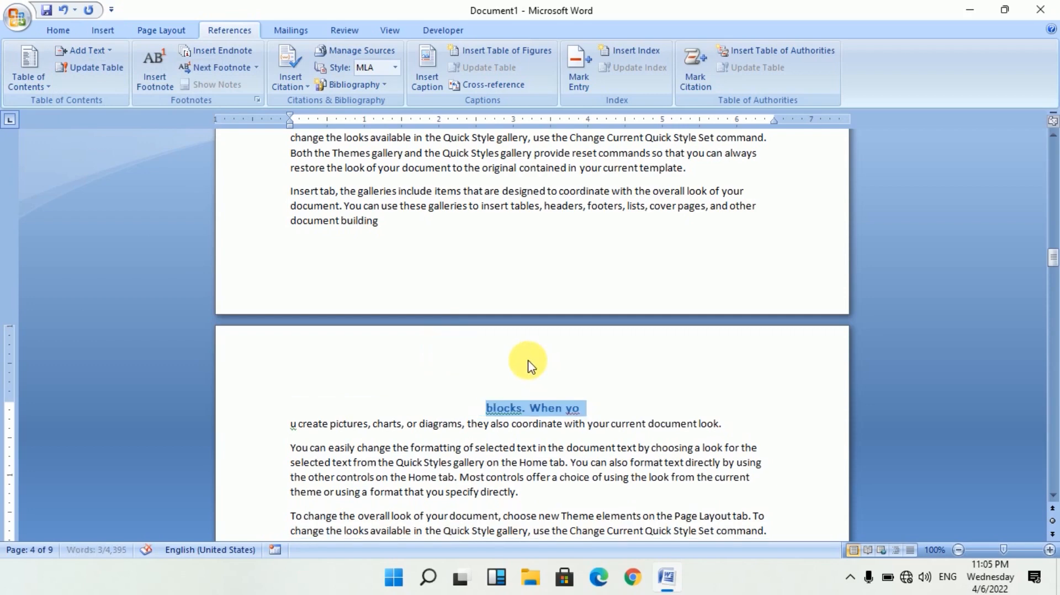
pyautogui.hotkey('ctrl', 'shift', '.')
pyautogui.hotkey('ctrl', 'shift', '.')
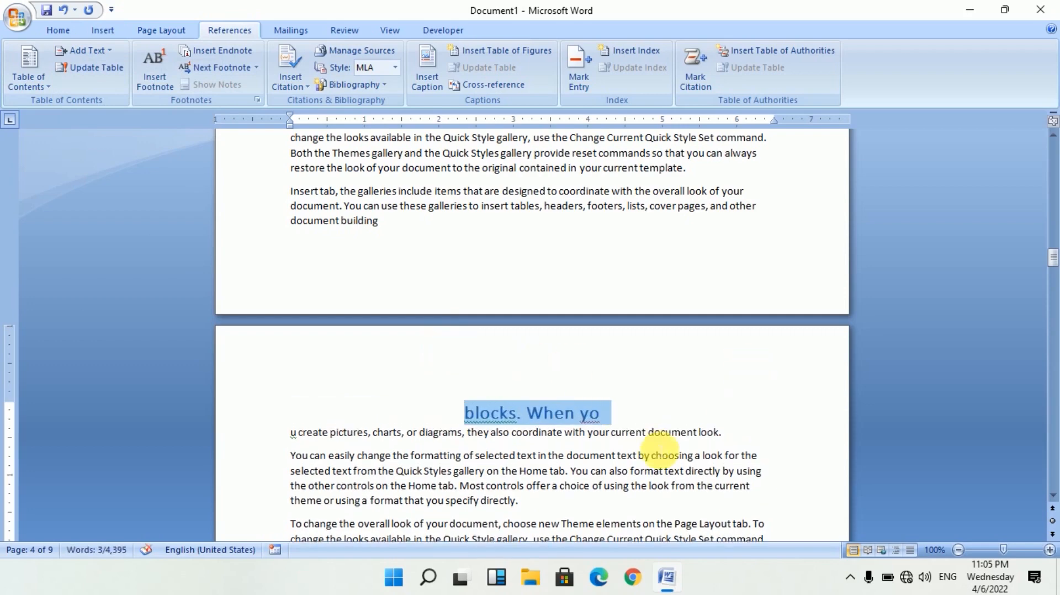
pyautogui.click(658, 444)
pyautogui.hotkey('ctrl', 'z')
pyautogui.hotkey('ctrl', 'z')
pyautogui.hotkey('ctrl', 'z')
pyautogui.hotkey('ctrl', 'z')
pyautogui.hotkey('ctrl', 'z')
# Step: Insert a page break before "n the Home tab" near the top of page 6 and put "n the Home tab. Most" on its own line
pyautogui.scroll(-15, 656, 447)
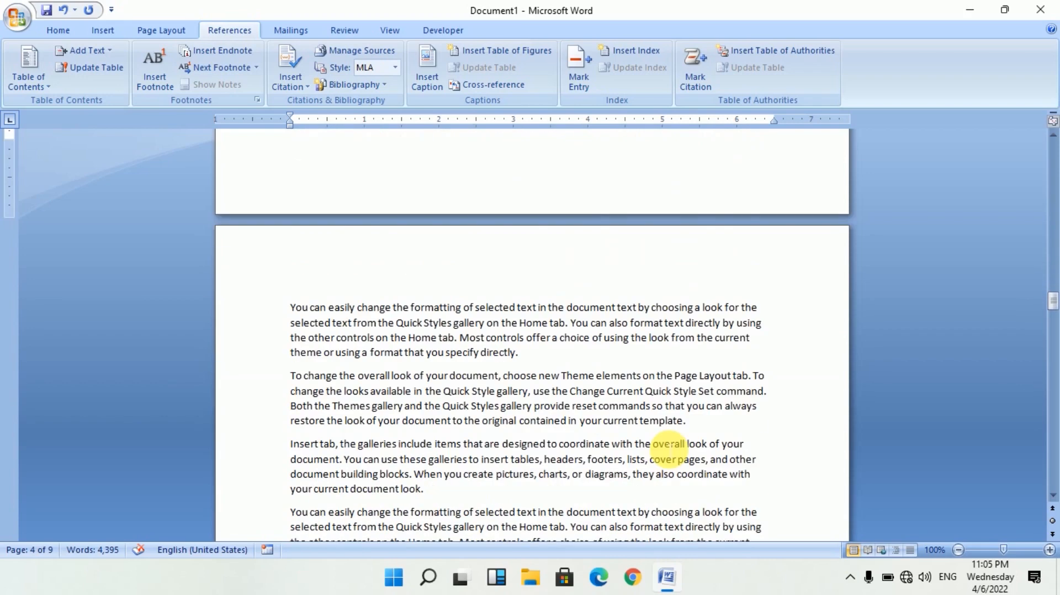
pyautogui.scroll(-3, 671, 456)
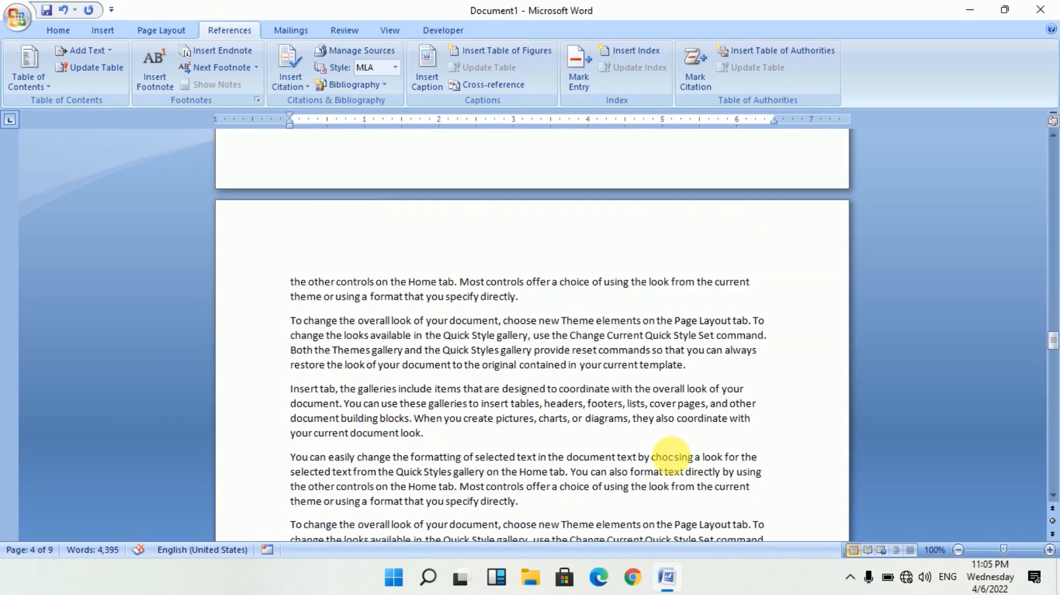
pyautogui.click(382, 283)
pyautogui.hotkey('ctrl', 'Return')
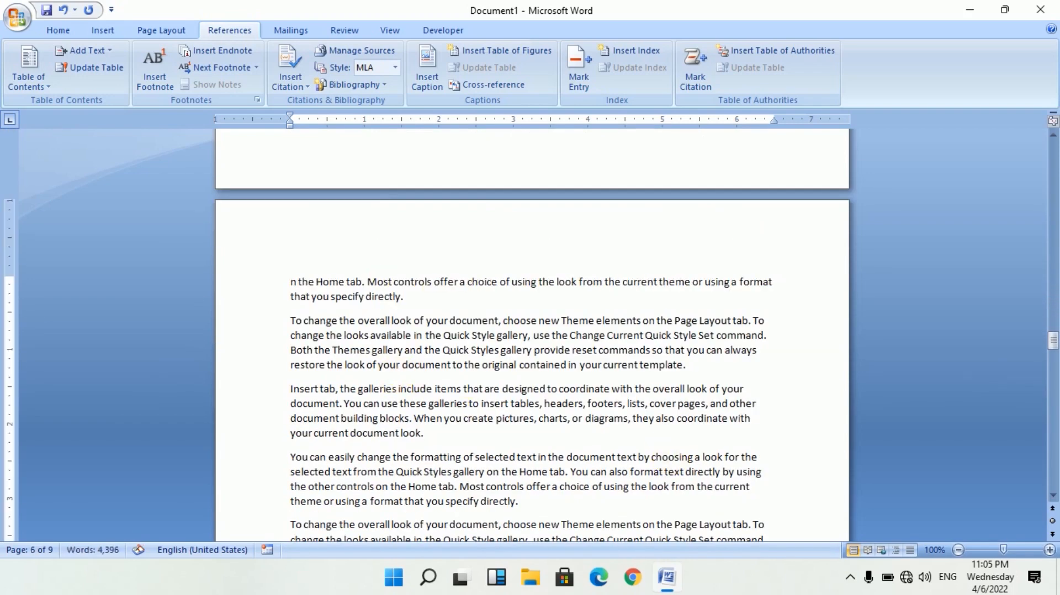
pyautogui.click(404, 286)
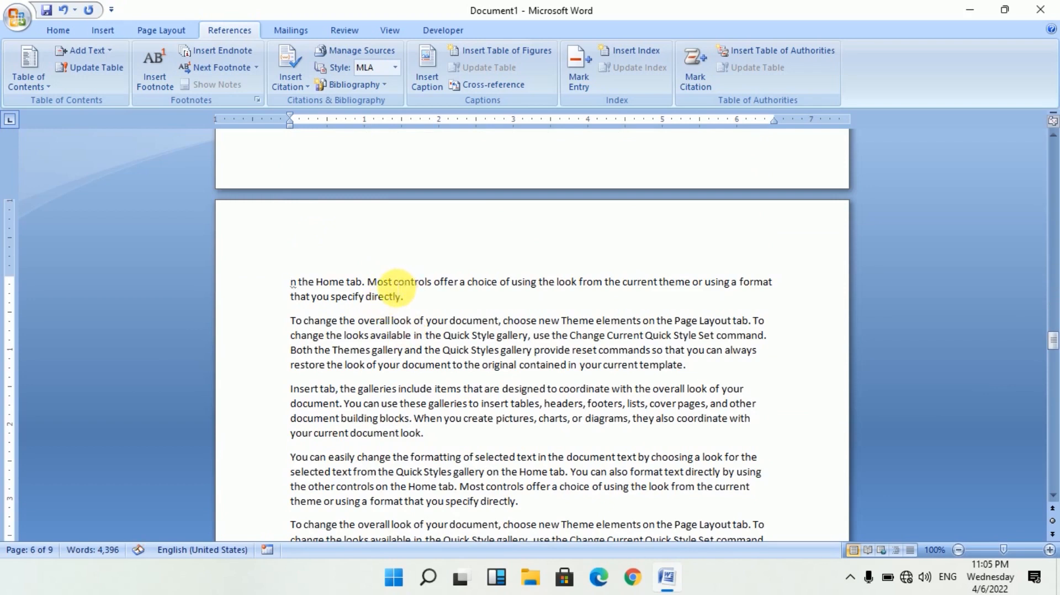
pyautogui.press('Return')
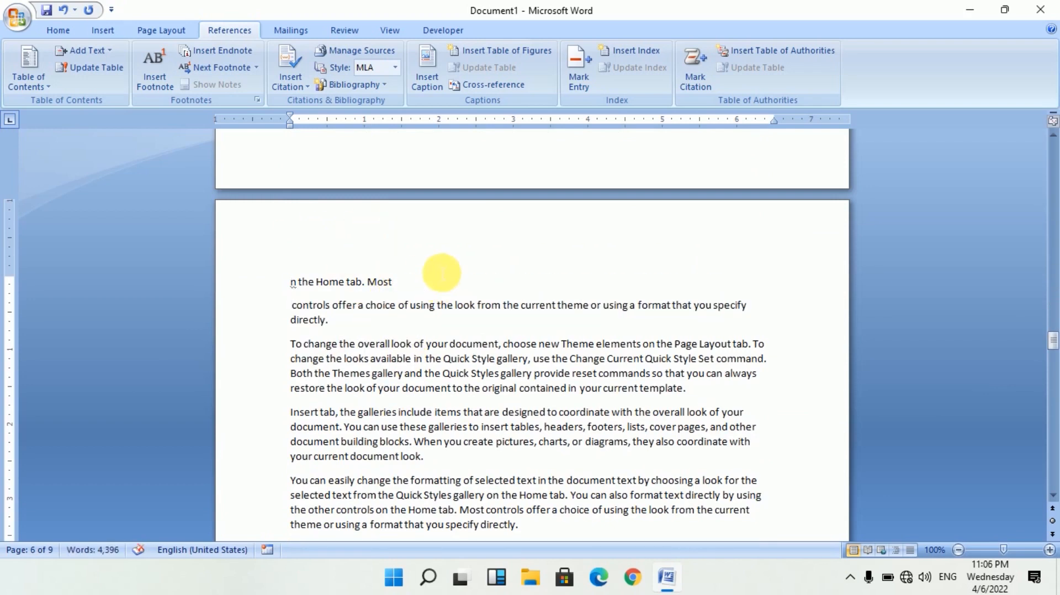
# Step: Make the "n the Home tab. Most" line a Level 1 table of contents entry, centered and in a larger font
pyautogui.click(269, 253)
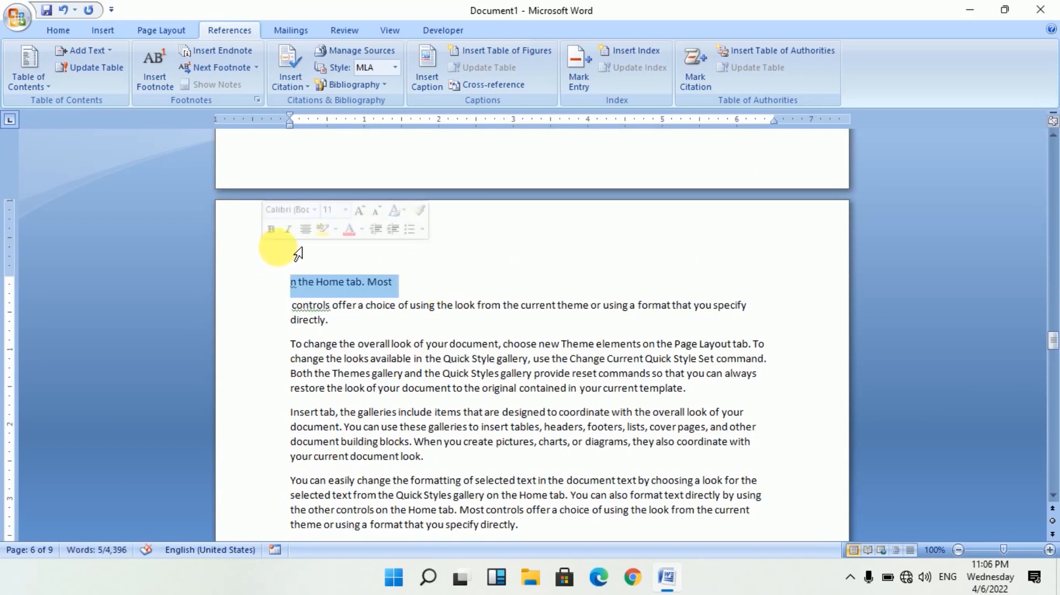
pyautogui.click(101, 51)
pyautogui.click(97, 89)
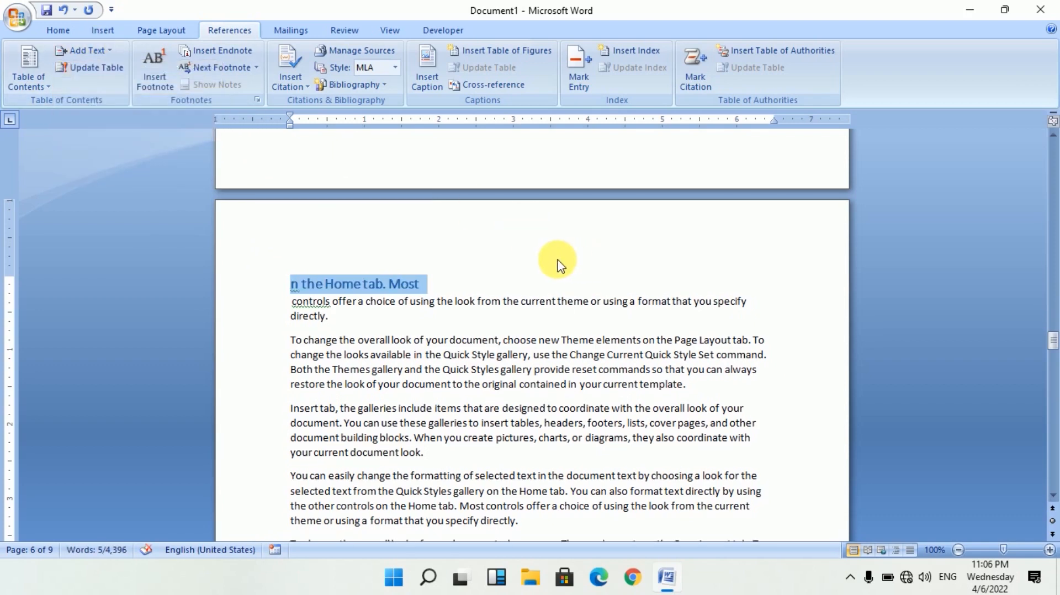
pyautogui.hotkey('ctrl', 'e')
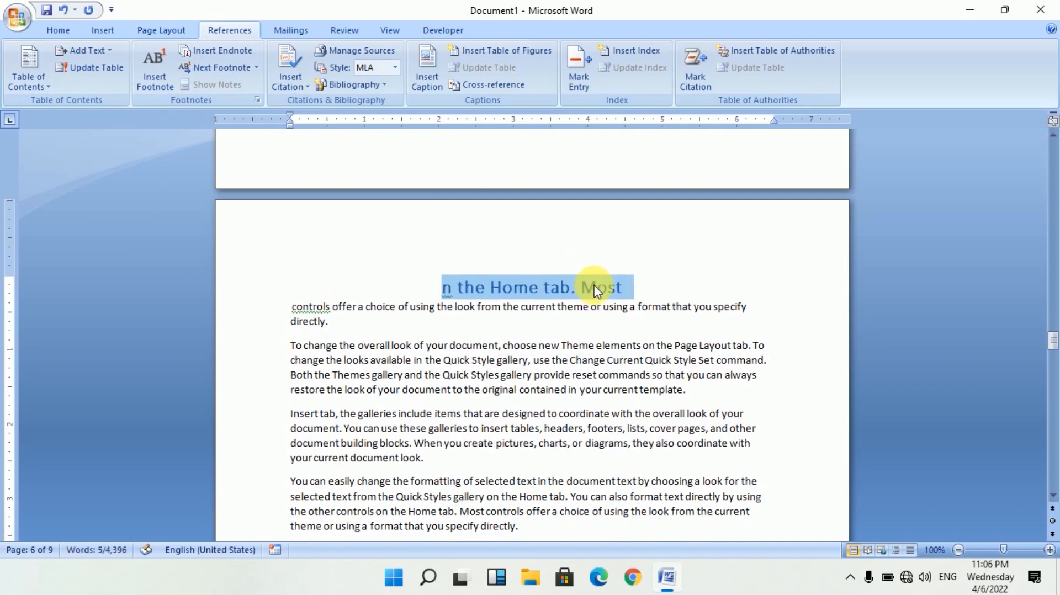
# Step: Examine the heading placement across the document's pages, including the blank first page and the first heading after it
pyautogui.scroll(5, 598, 290)
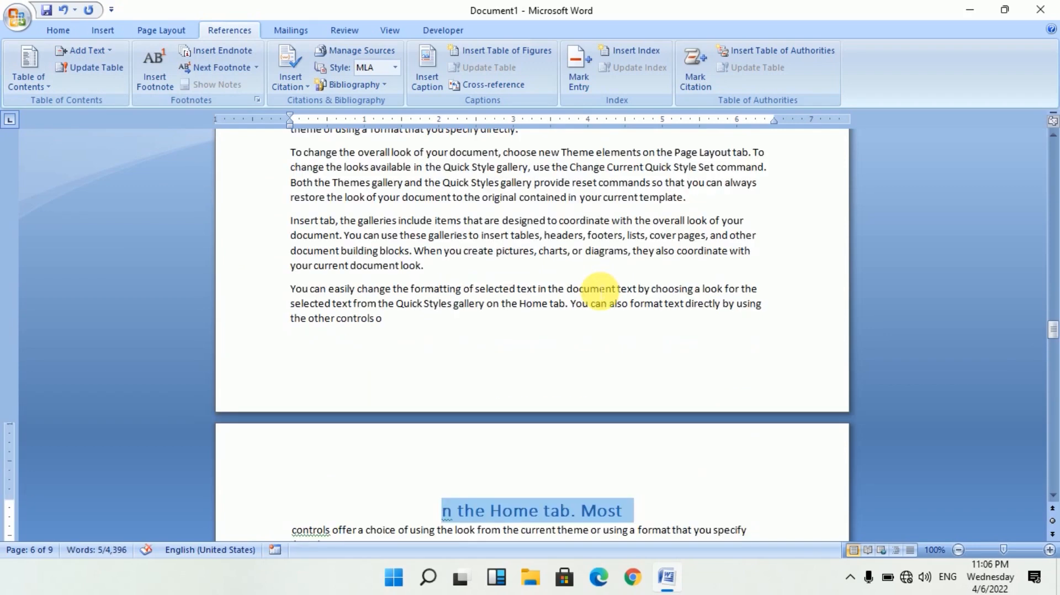
pyautogui.scroll(-6, 598, 290)
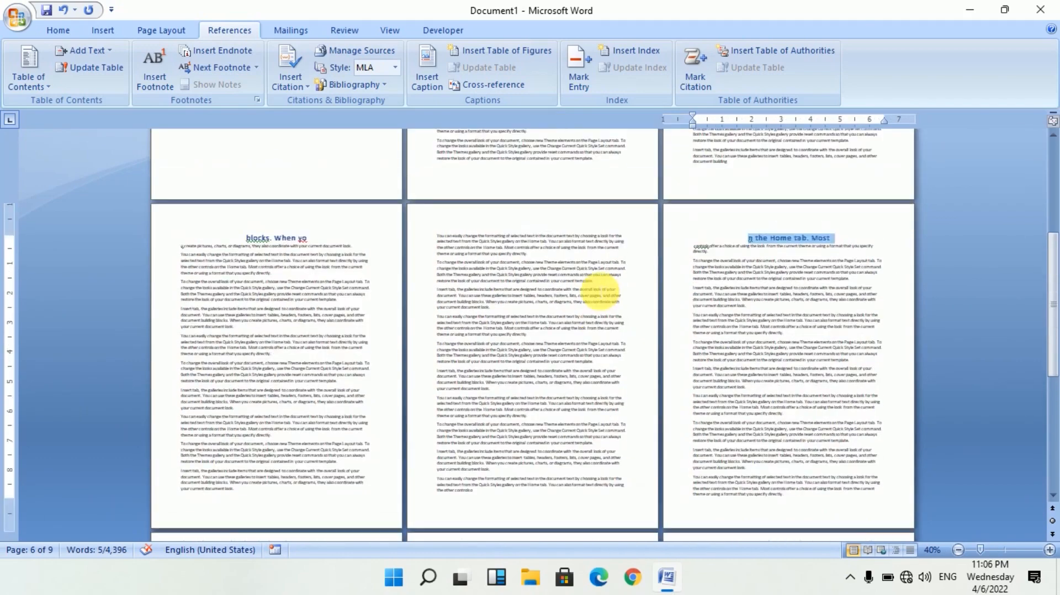
pyautogui.scroll(8, 298, 330)
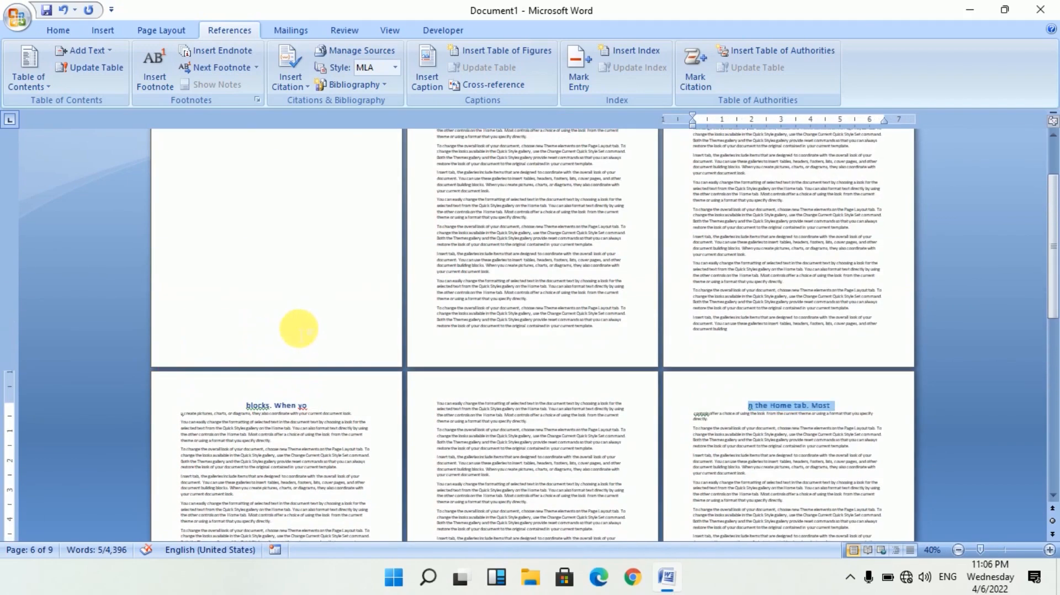
pyautogui.scroll(3, 298, 330)
pyautogui.scroll(5, 604, 208)
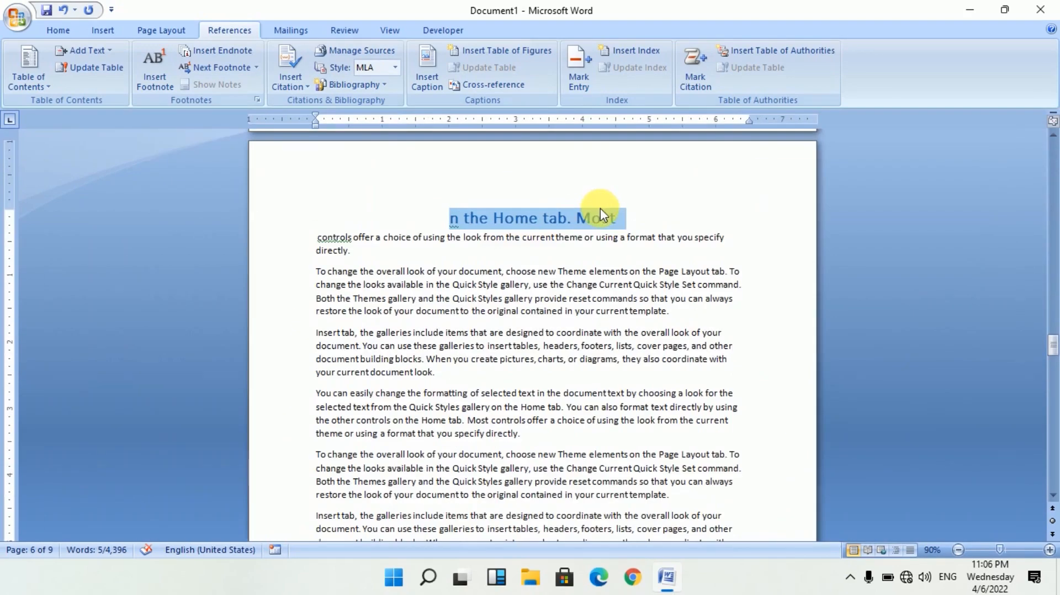
pyautogui.scroll(7, 601, 207)
pyautogui.scroll(-5, 613, 229)
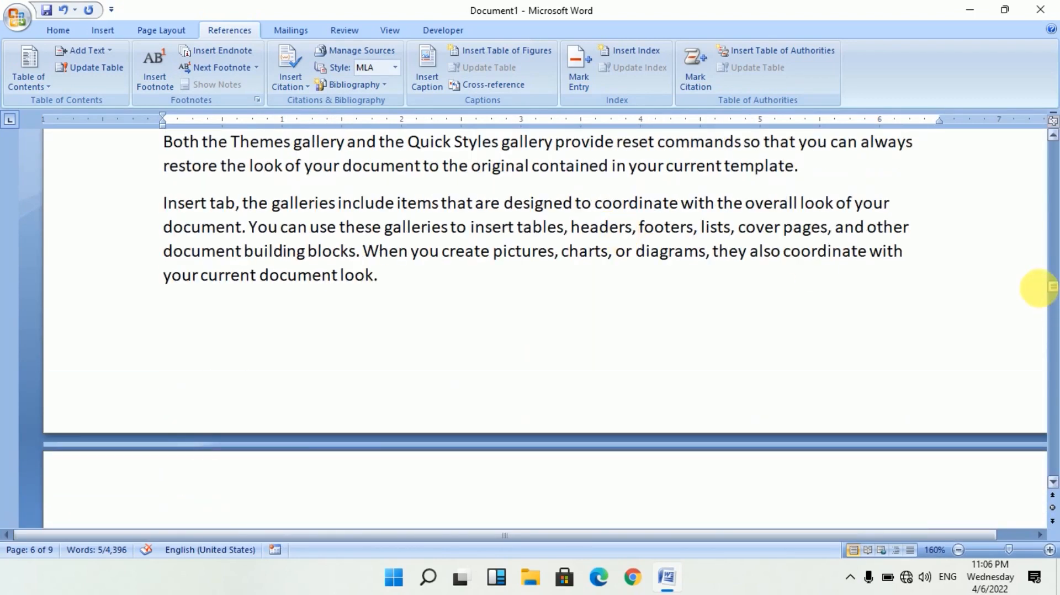
pyautogui.moveTo(1054, 287); pyautogui.dragTo(1053, 145)
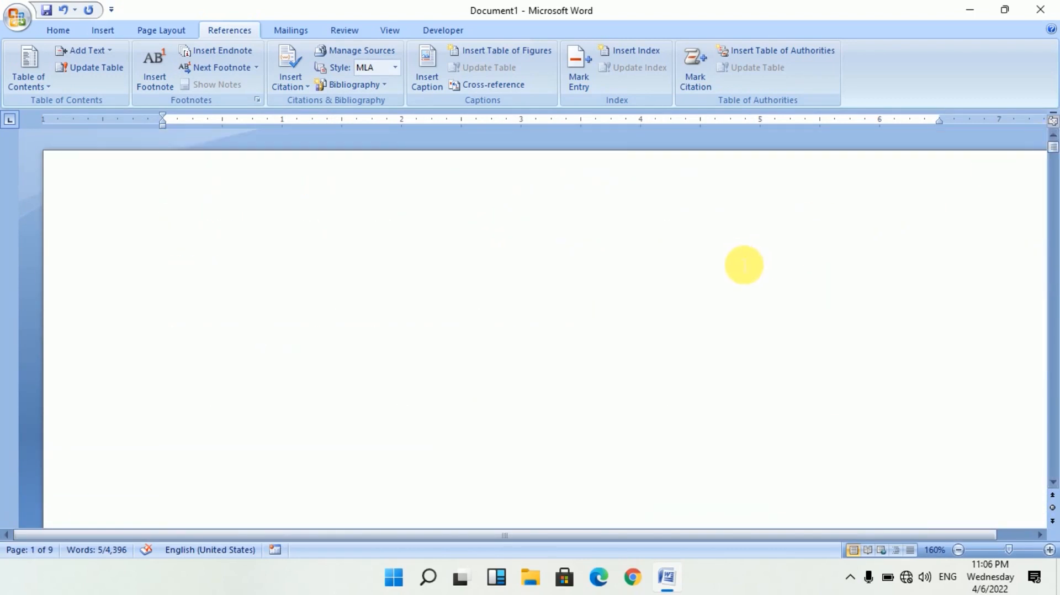
pyautogui.scroll(-6, 745, 265)
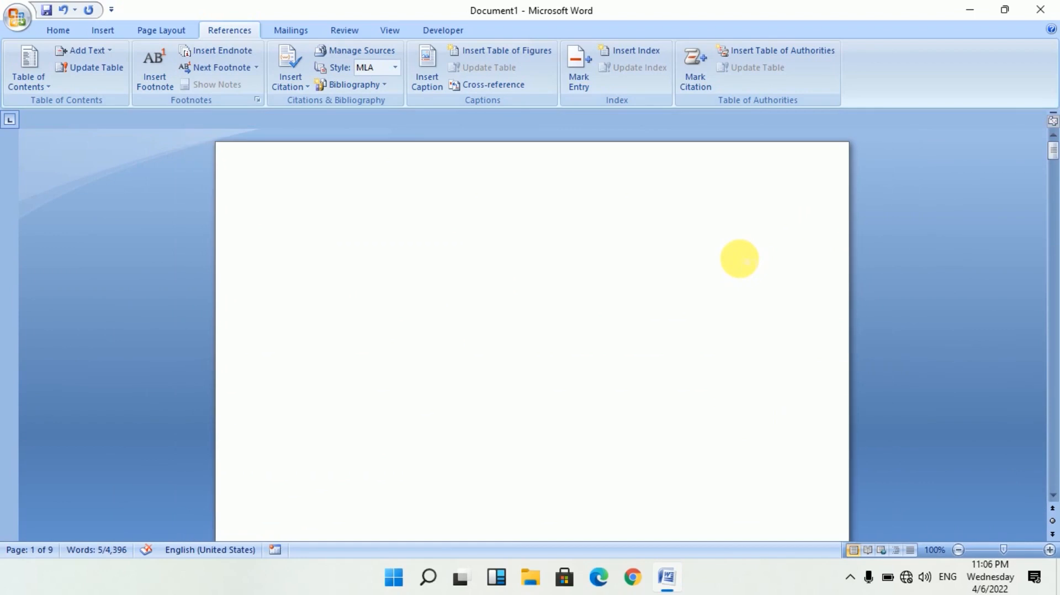
pyautogui.click(516, 206)
pyautogui.scroll(-10, 515, 277)
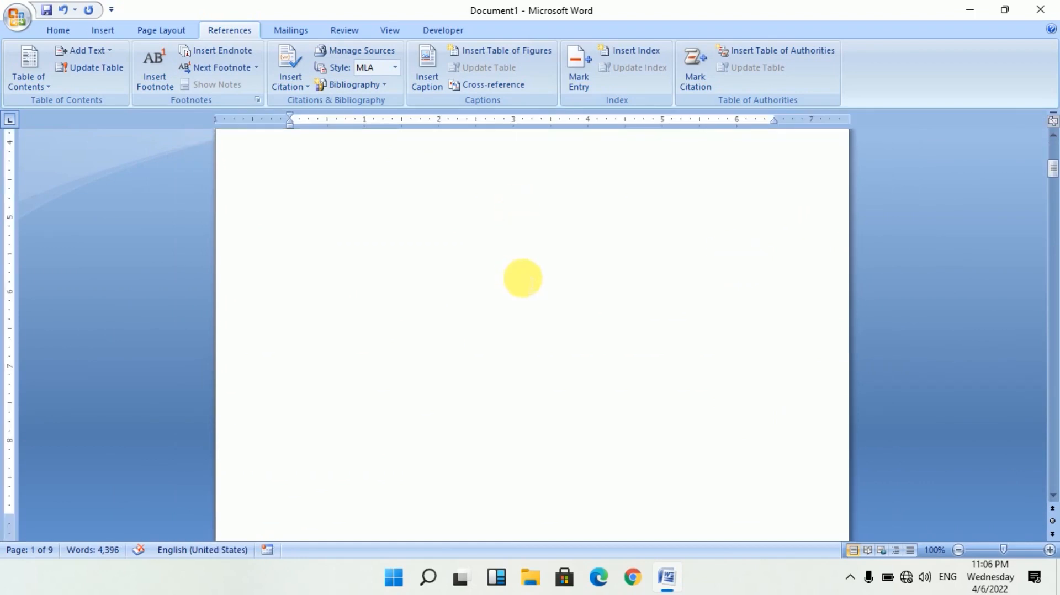
pyautogui.scroll(-4, 527, 282)
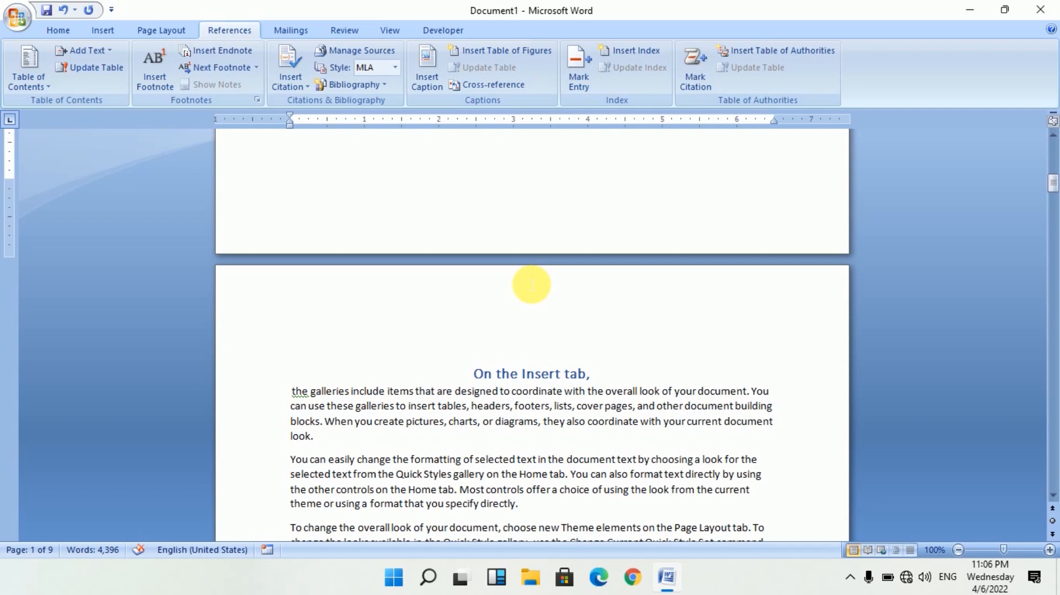
# Step: Check the blank first page and the table of contents level assigned to the "On the Insert tab," heading
pyautogui.scroll(-8, 534, 286)
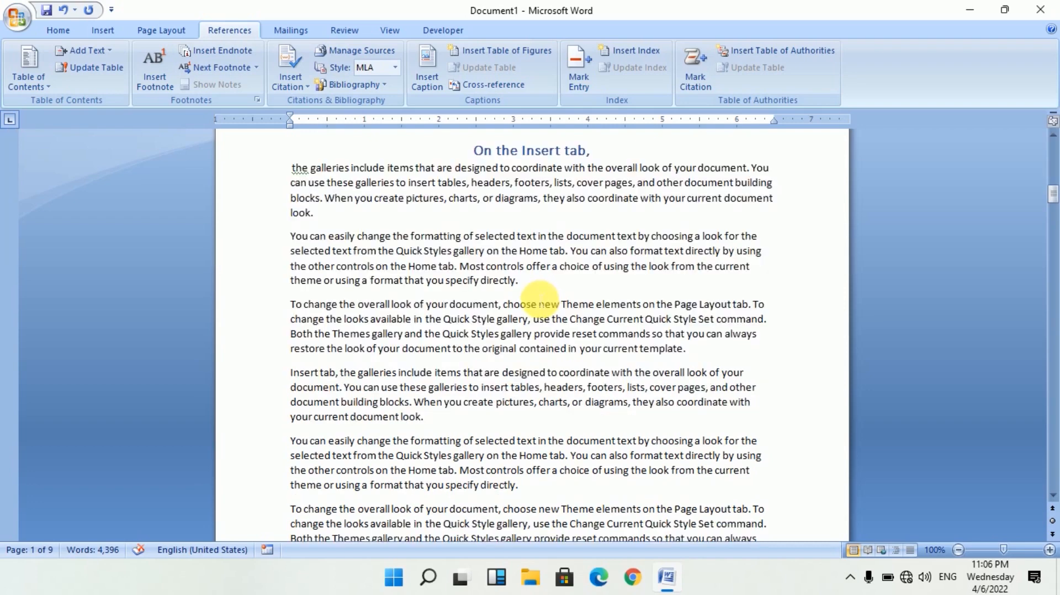
pyautogui.scroll(20, 540, 303)
pyautogui.scroll(2, 537, 294)
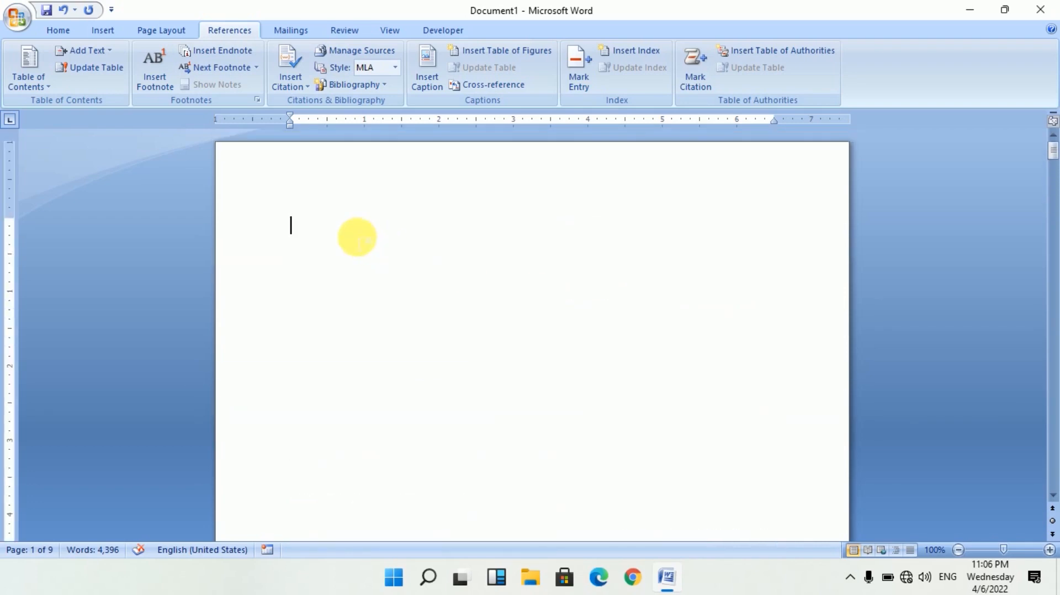
pyautogui.click(365, 244)
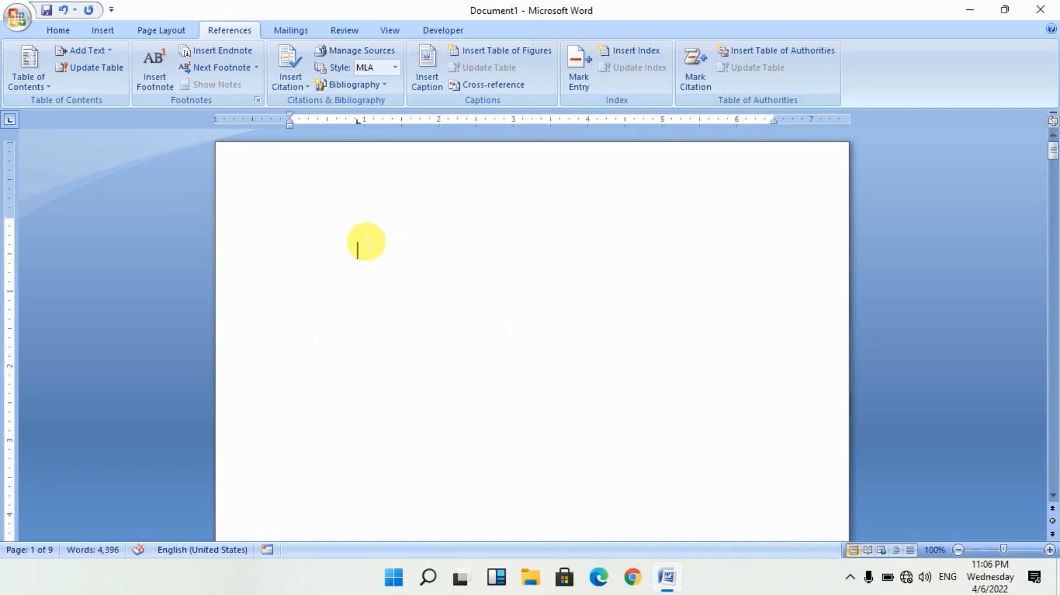
pyautogui.scroll(-20, 374, 245)
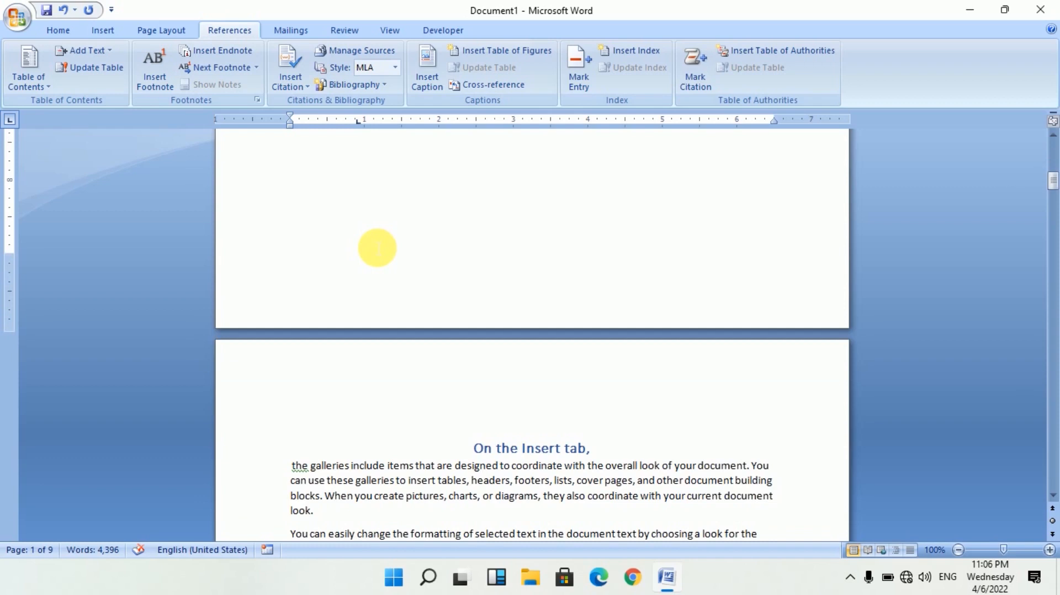
pyautogui.click(86, 50)
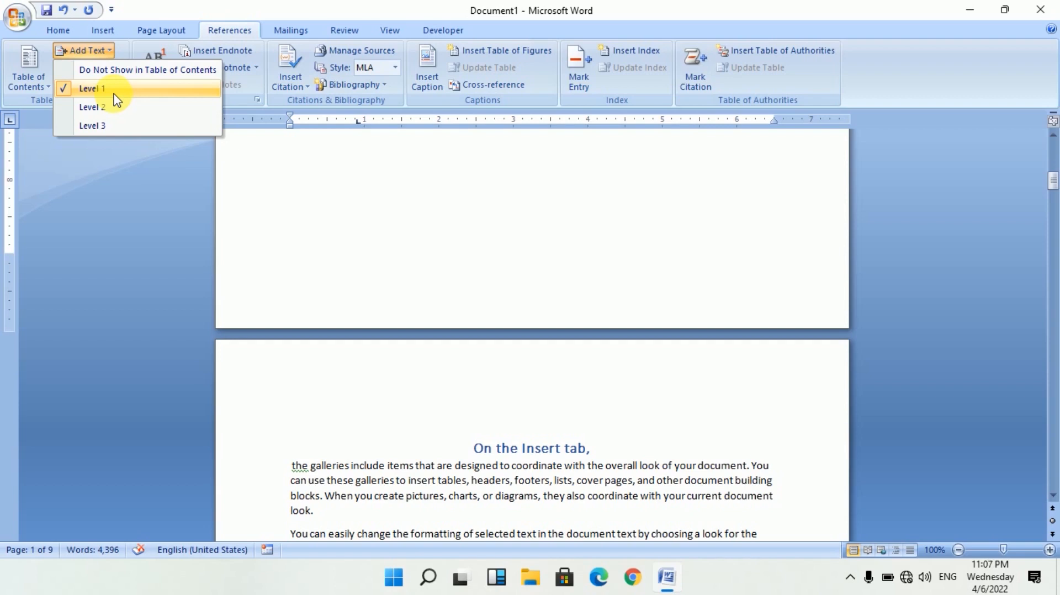
pyautogui.click(547, 461)
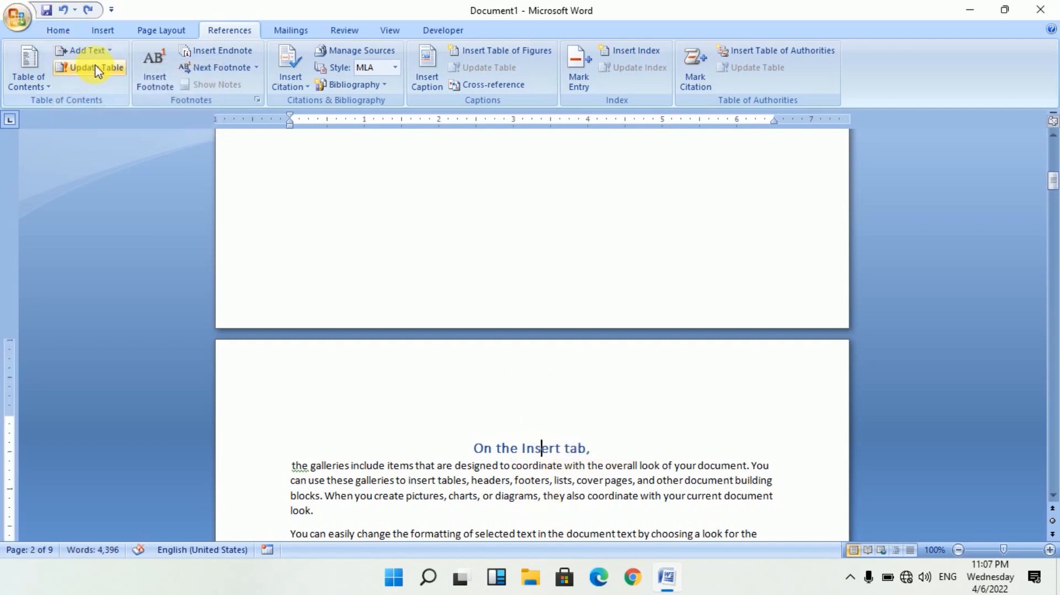
# Step: Insert the built-in Automatic Table 1 table of contents on the blank first page
pyautogui.scroll(15, 415, 348)
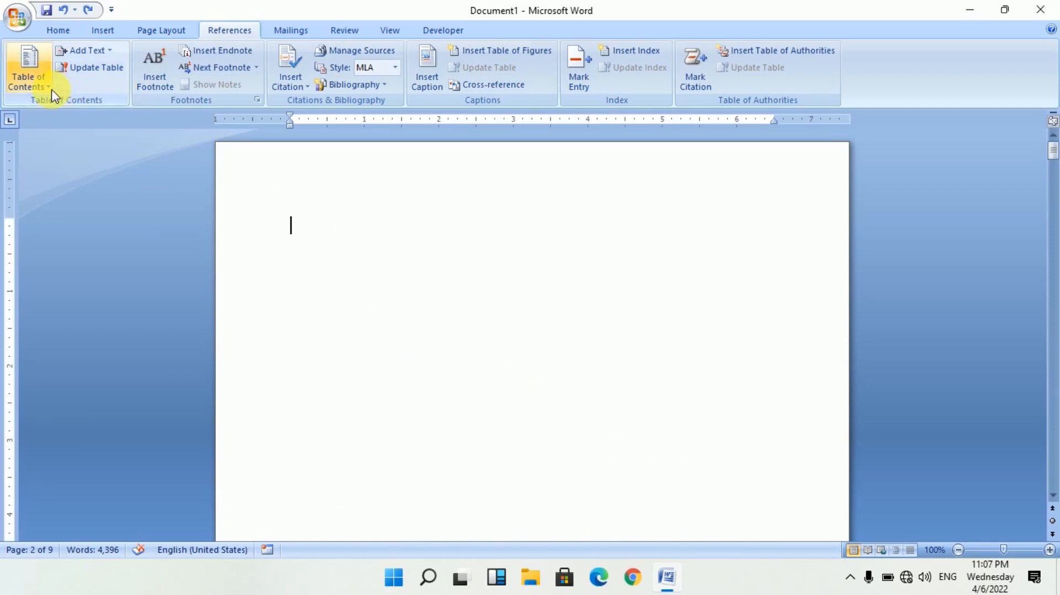
pyautogui.click(63, 103)
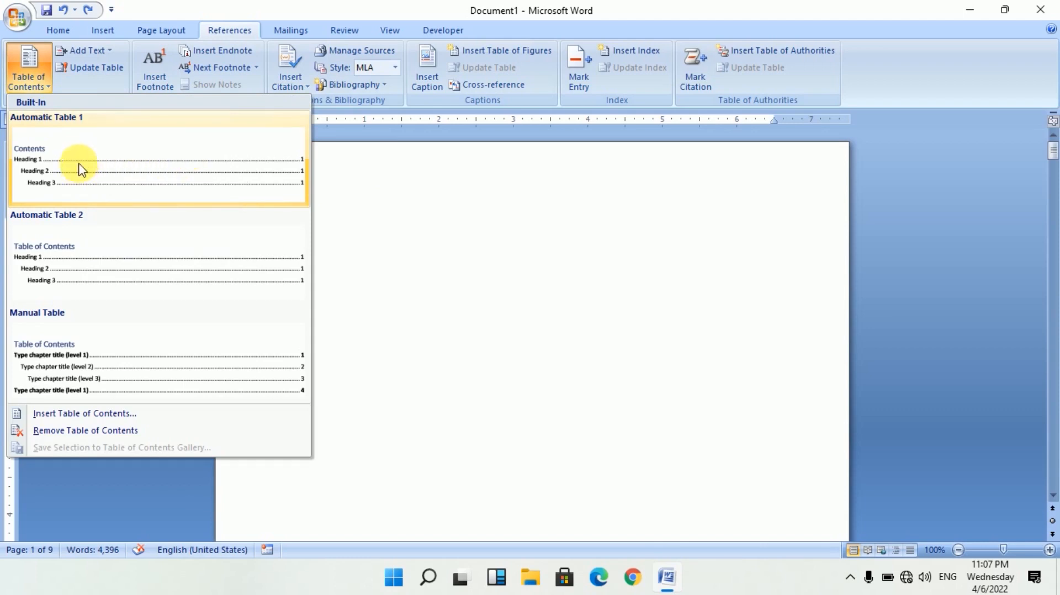
pyautogui.click(81, 169)
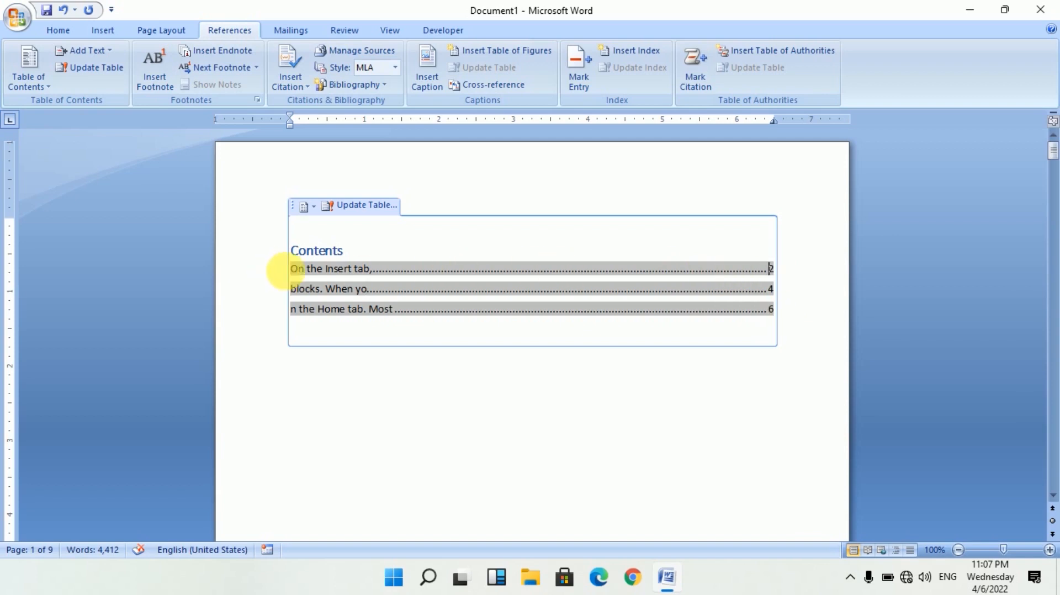
# Step: Examine the three entries and their page numbers in the table of contents
pyautogui.click(295, 269)
pyautogui.moveTo(295, 269); pyautogui.dragTo(675, 268)
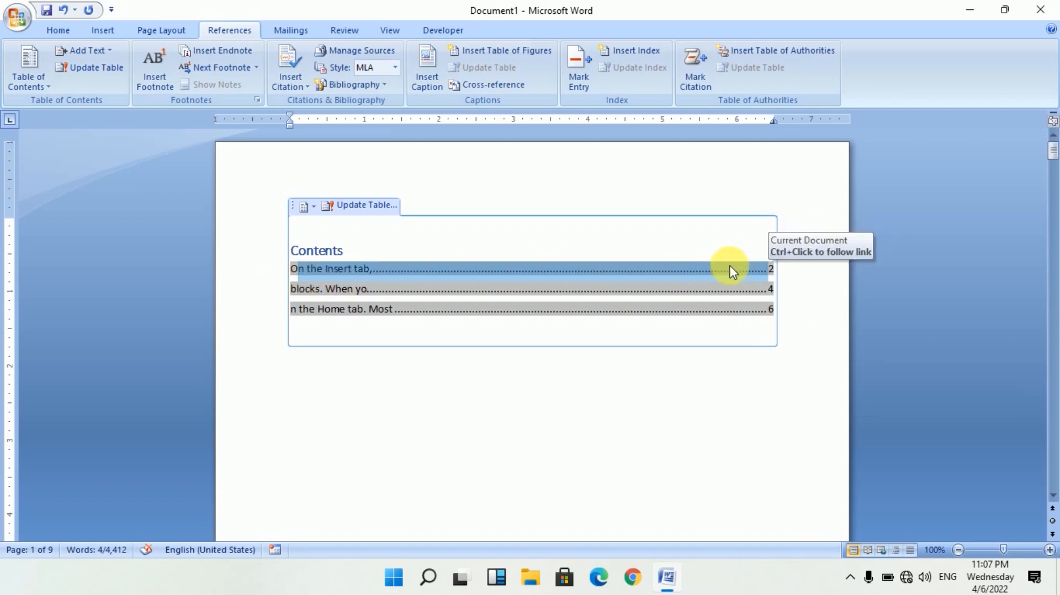
pyautogui.click(354, 289)
pyautogui.moveTo(354, 289); pyautogui.dragTo(757, 296)
pyautogui.moveTo(378, 309); pyautogui.dragTo(716, 319)
pyautogui.click(634, 308)
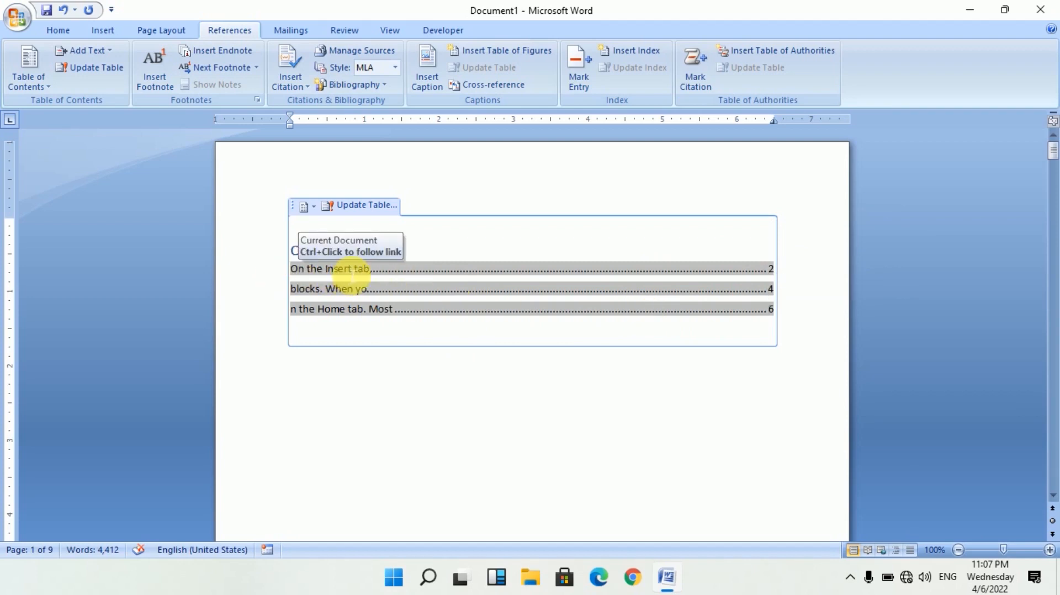
# Step: Follow the "On the Insert tab," entry's link to its heading and return to the table of contents
pyautogui.keyDown('ctrl'); pyautogui.click(337, 276); pyautogui.keyUp('ctrl')
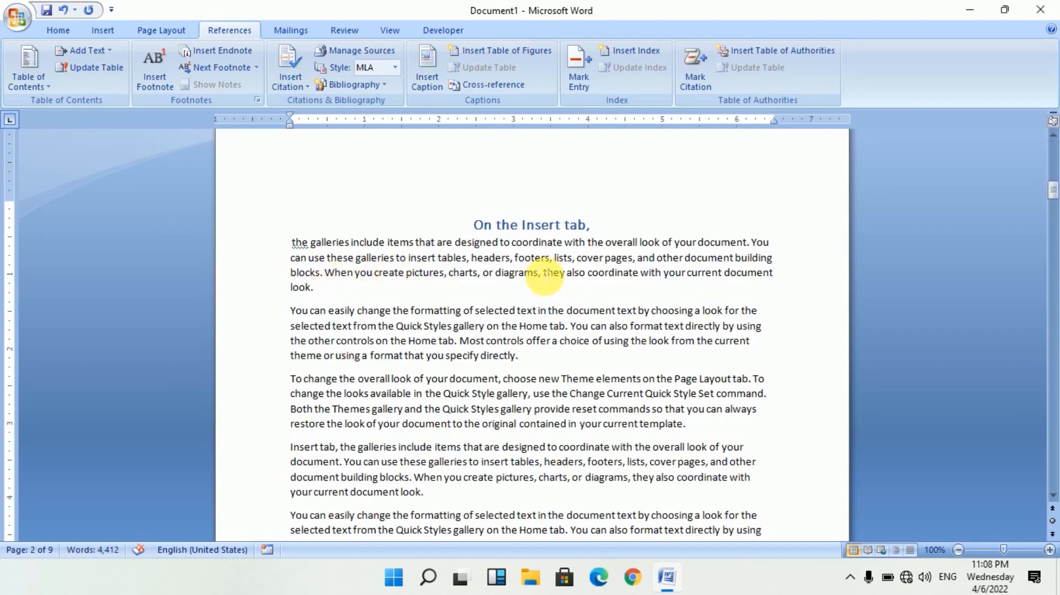
pyautogui.scroll(4, 543, 279)
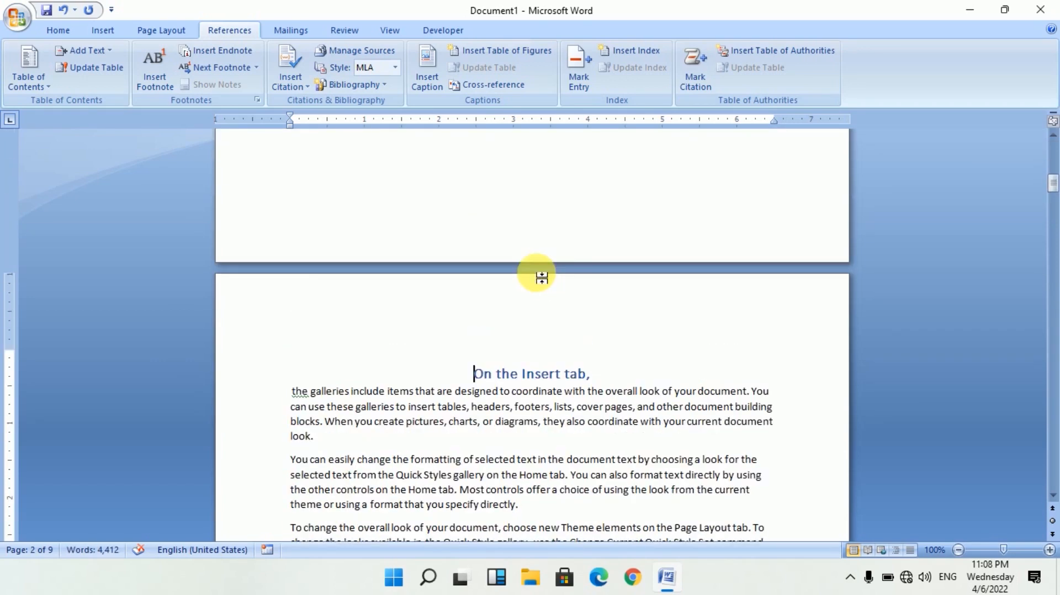
pyautogui.scroll(6, 538, 275)
pyautogui.scroll(8, 537, 272)
# Step: Follow the "blocks. When yo" entry's link to its heading and return to the table of contents
pyautogui.click(371, 300)
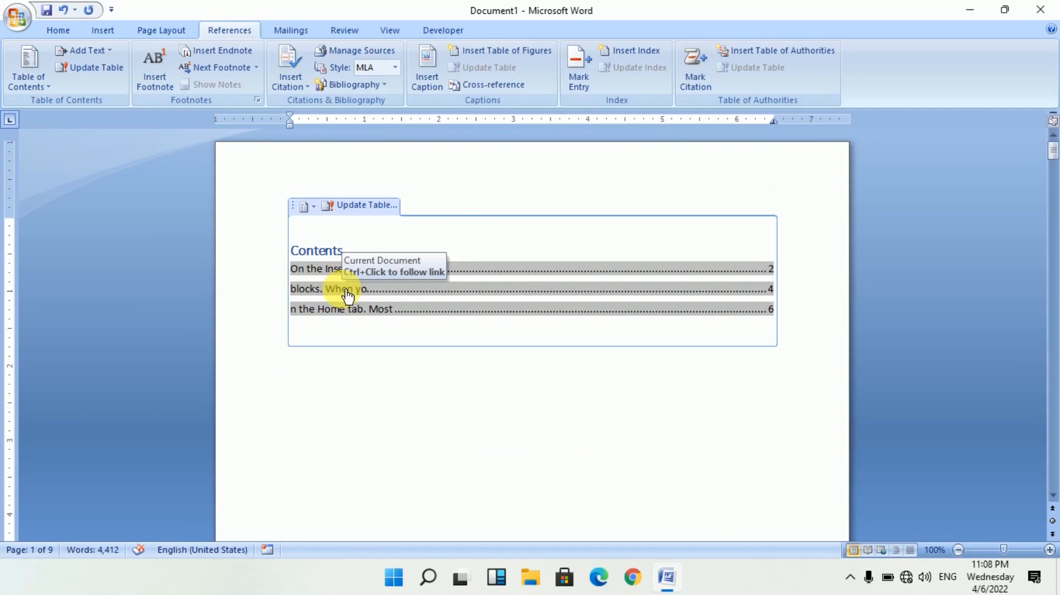
pyautogui.keyDown('ctrl'); pyautogui.click(348, 297); pyautogui.keyUp('ctrl')
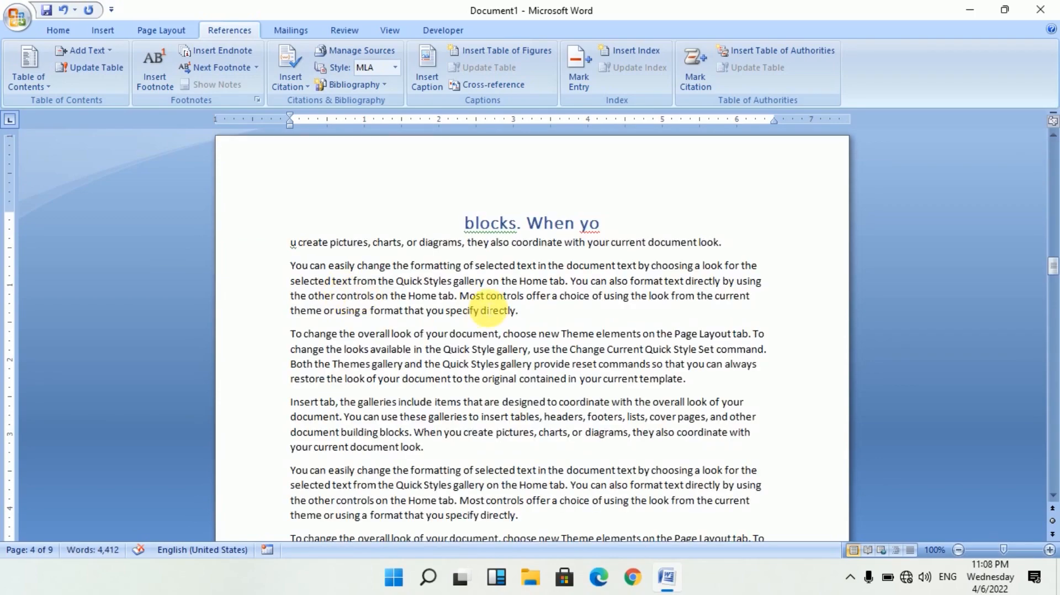
pyautogui.scroll(10, 488, 307)
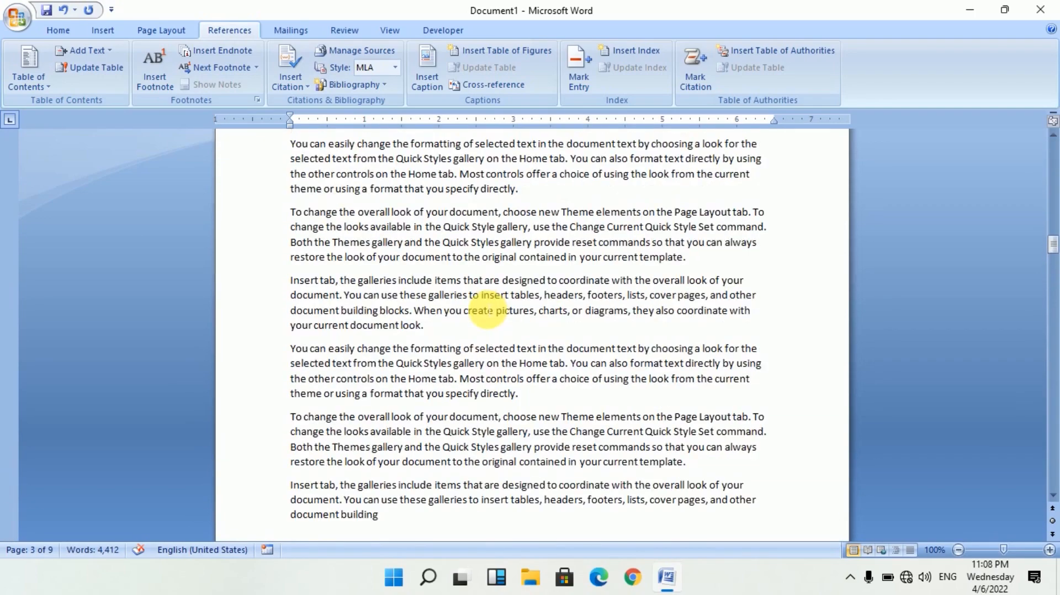
pyautogui.scroll(10, 487, 312)
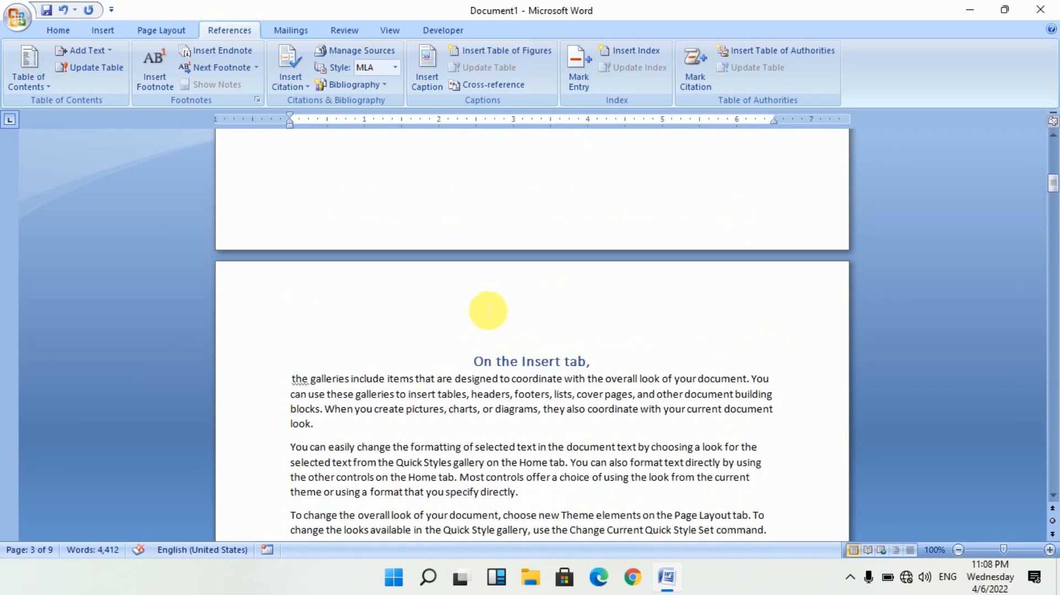
pyautogui.scroll(8, 483, 305)
# Step: Follow the "n the Home tab. Most" entry's link to its heading and return to the table of contents
pyautogui.click(362, 326)
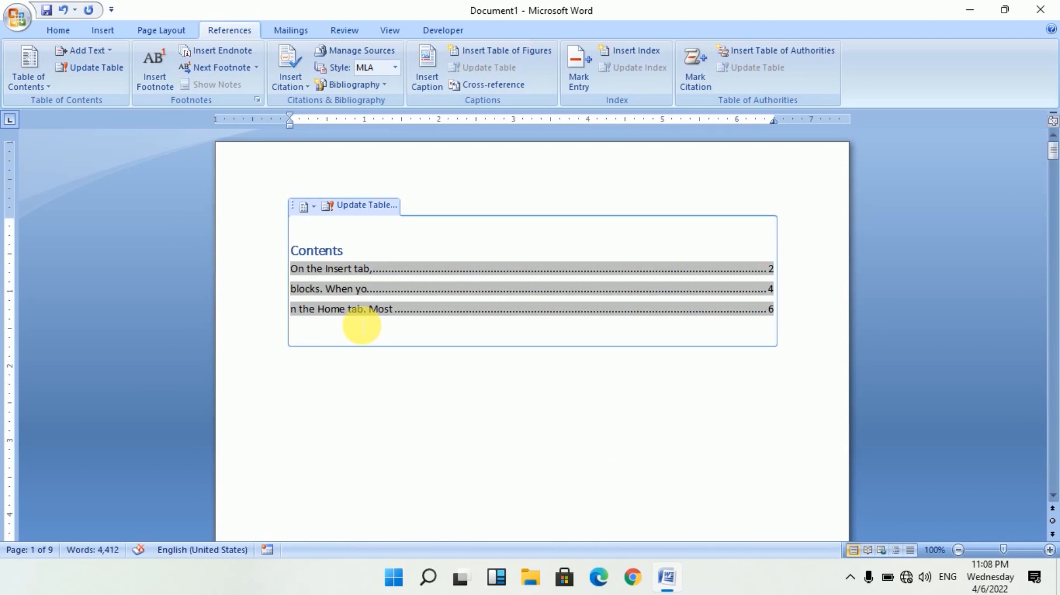
pyautogui.click(353, 316)
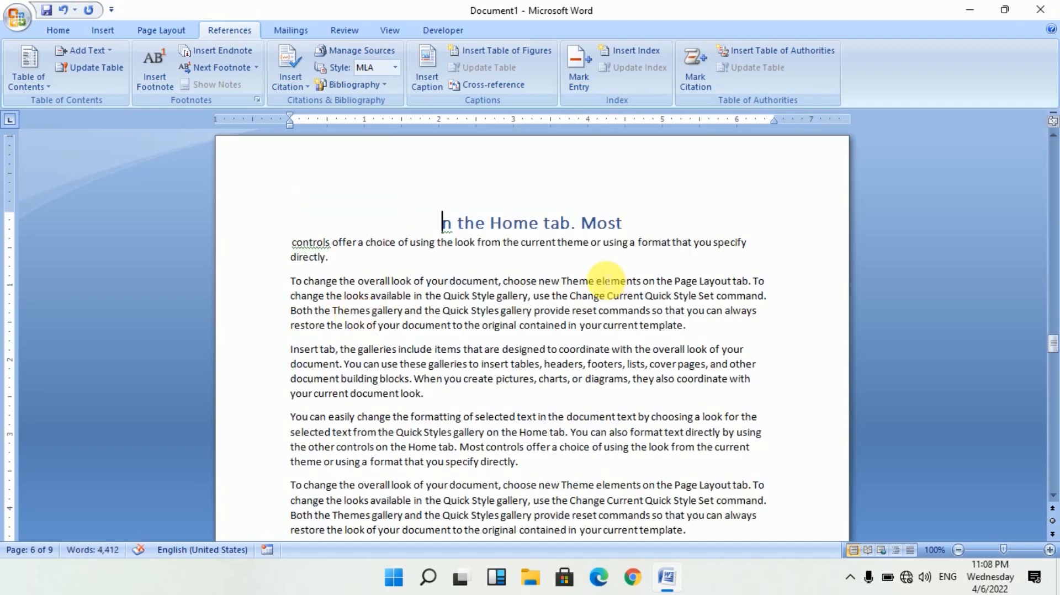
pyautogui.scroll(10, 606, 280)
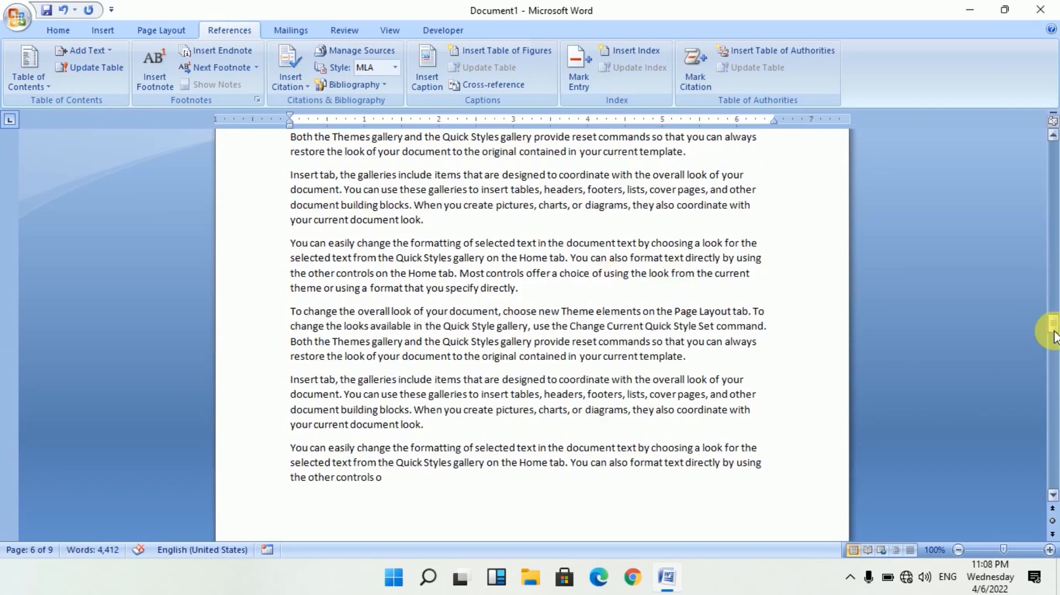
pyautogui.moveTo(1054, 331); pyautogui.dragTo(1054, 146)
pyautogui.click(367, 319)
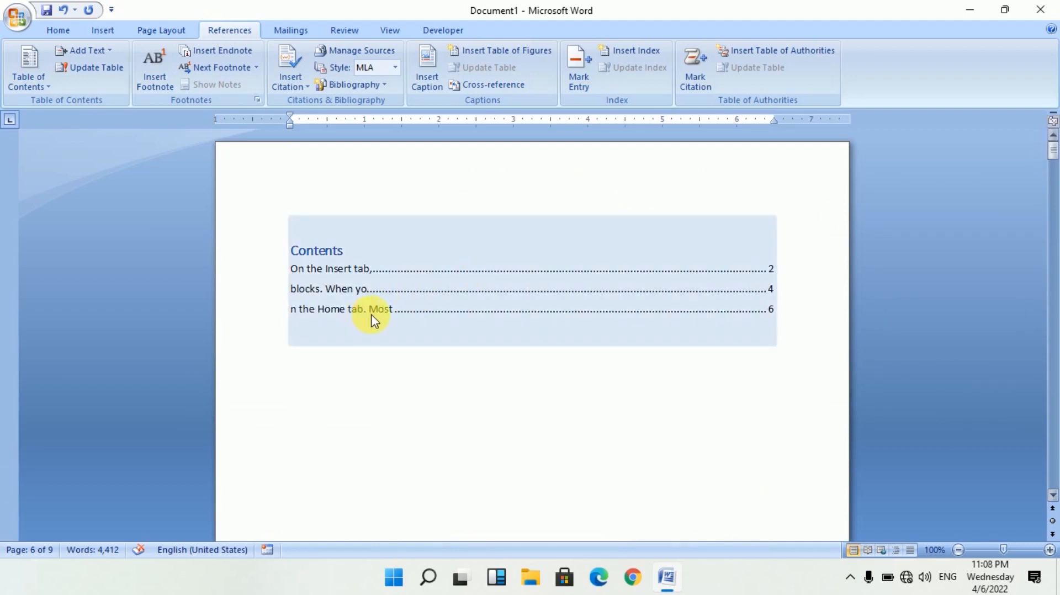
# Step: View the levels available for adding text to the table of contents without applying one
pyautogui.click(98, 51)
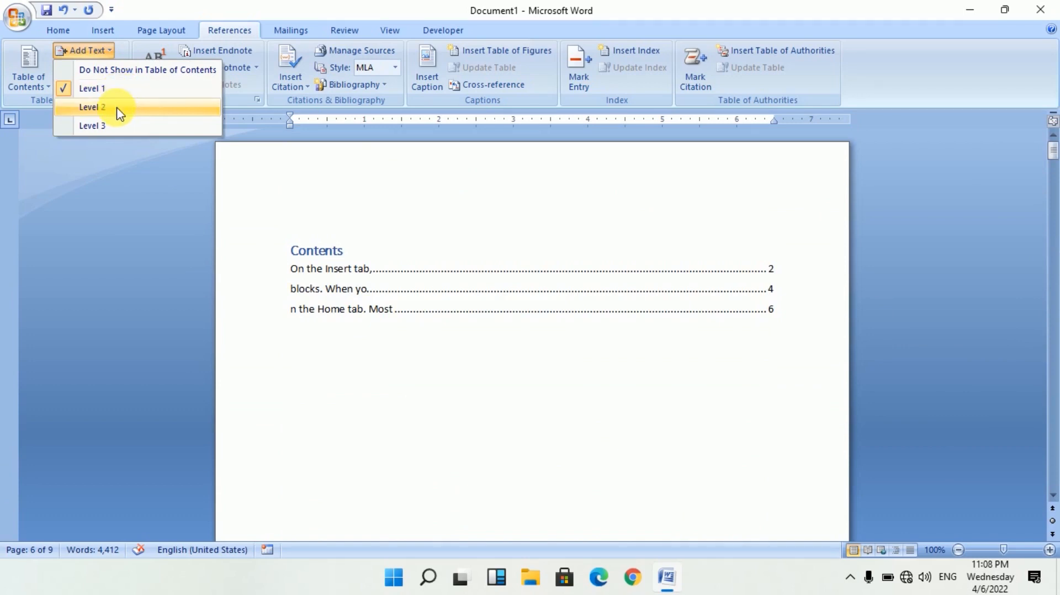
pyautogui.click(411, 354)
pyautogui.click(437, 278)
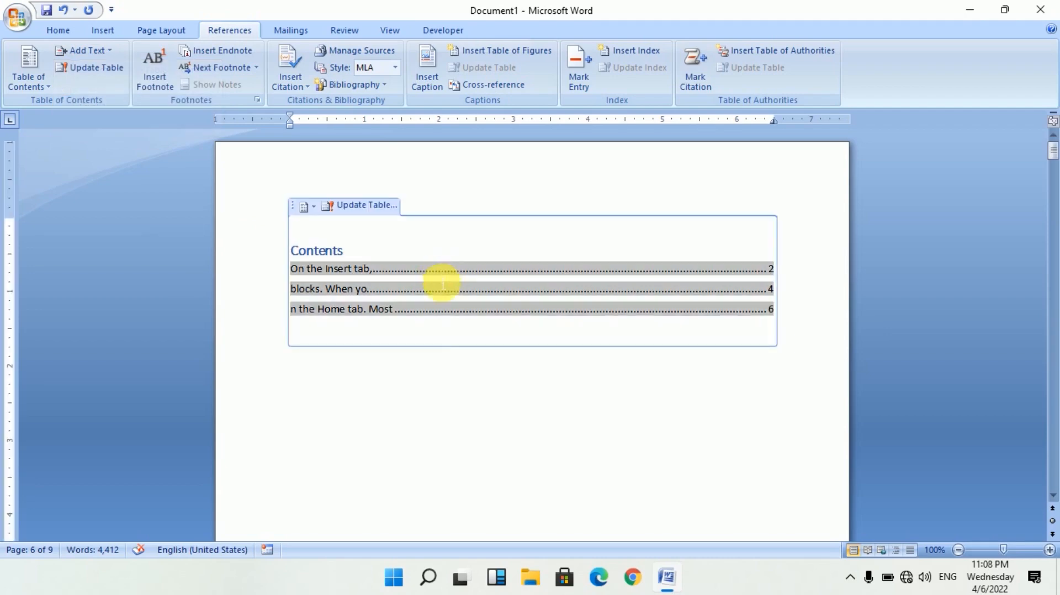
# Step: Put "the galleries" on its own line under the "On the Insert tab," heading and make it a Level 2 table of contents entry
pyautogui.scroll(-5, 432, 346)
pyautogui.scroll(-8, 432, 346)
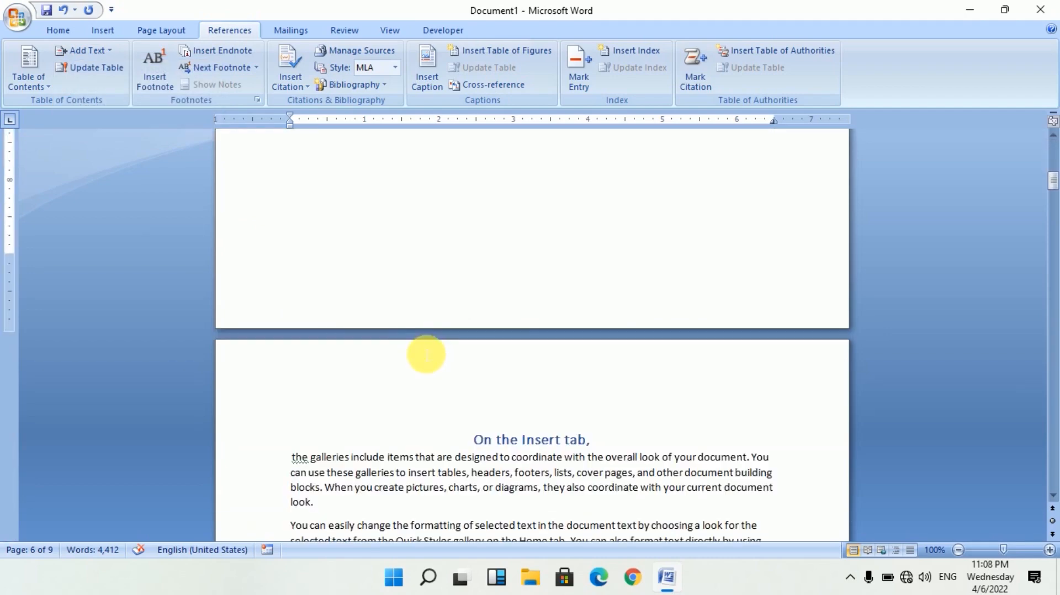
pyautogui.scroll(3, 425, 353)
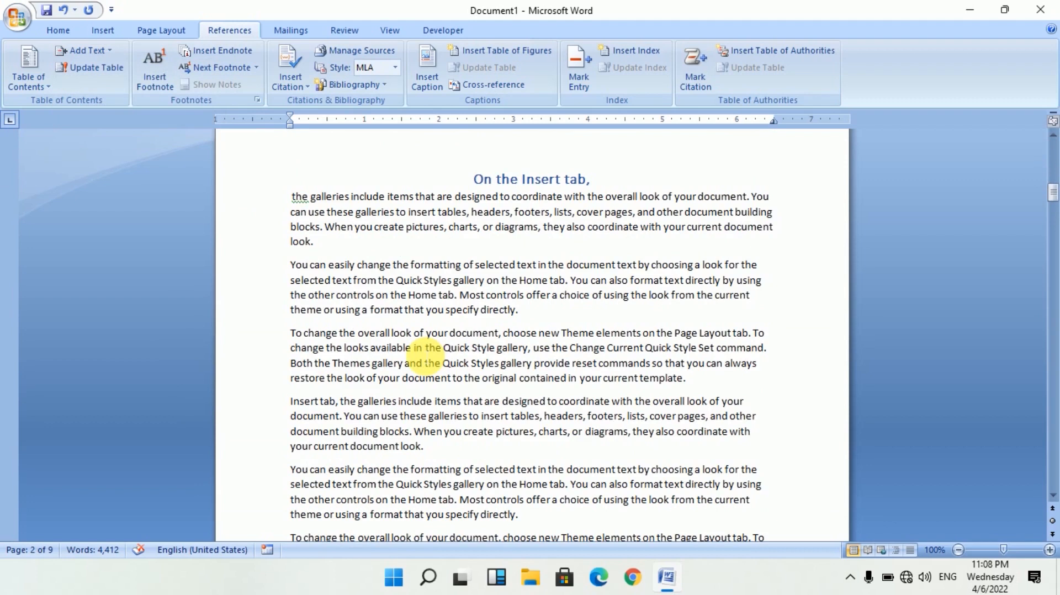
pyautogui.click(351, 198)
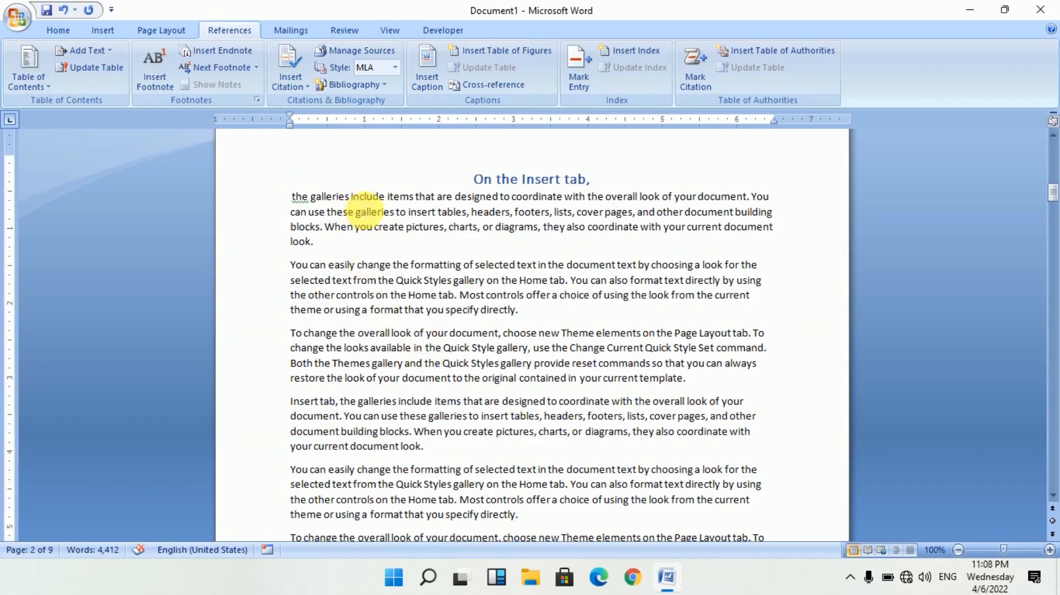
pyautogui.press('Return')
pyautogui.press('Left')
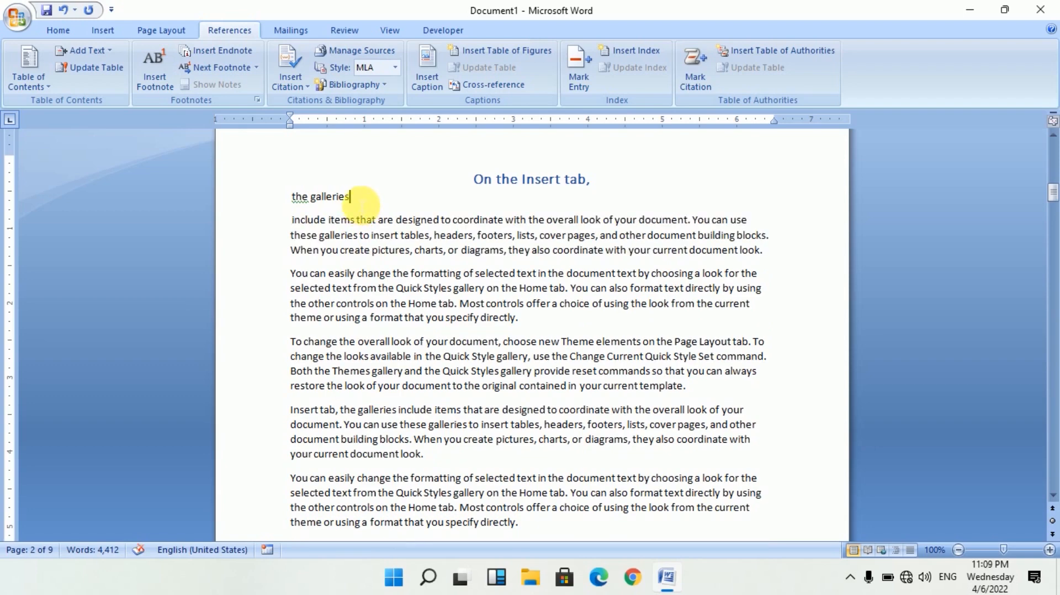
pyautogui.moveTo(359, 204); pyautogui.dragTo(284, 198)
pyautogui.click(97, 52)
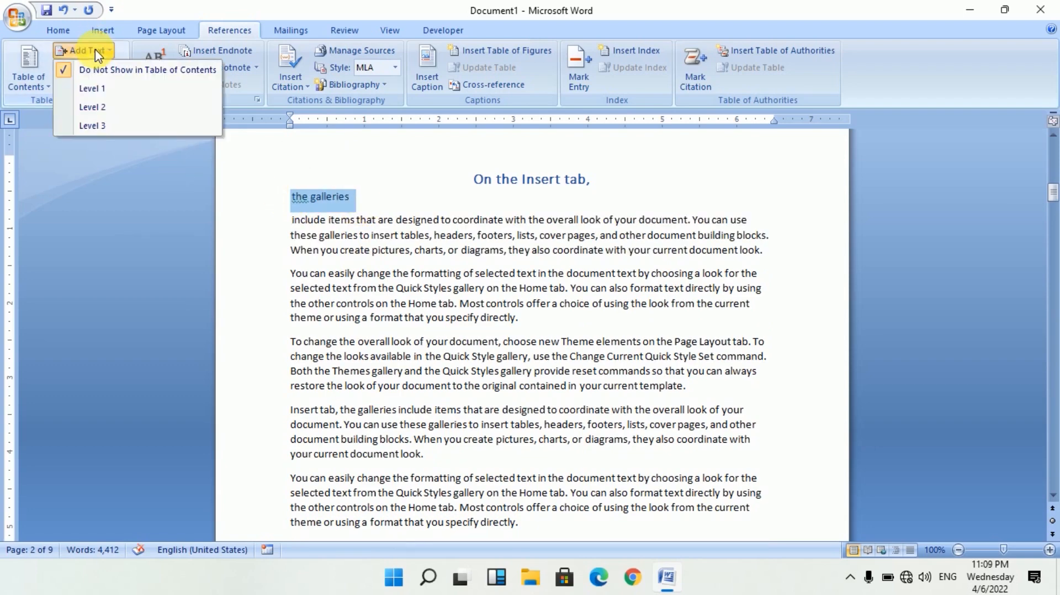
pyautogui.click(91, 107)
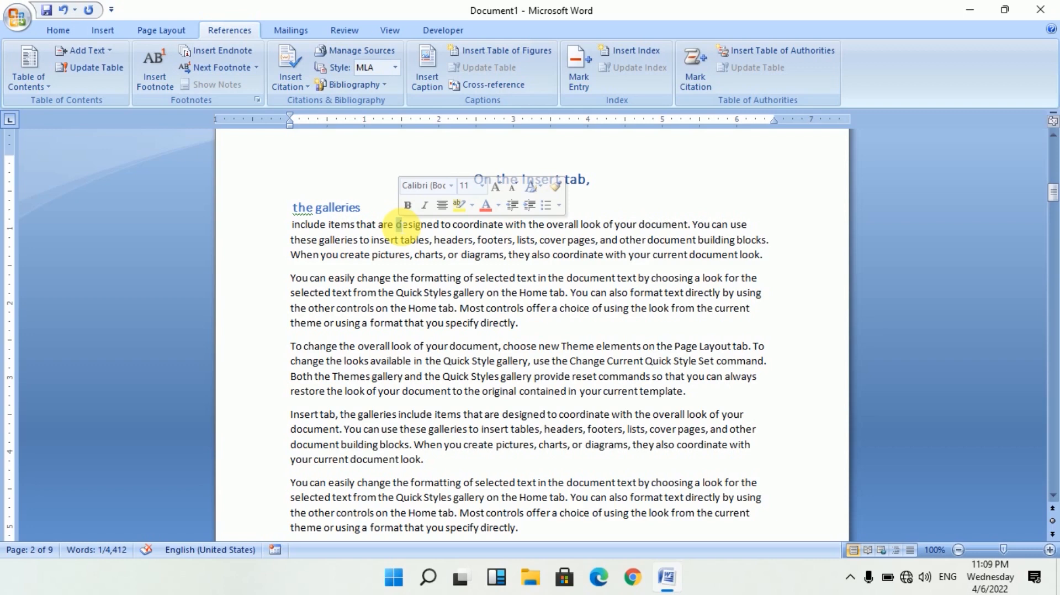
pyautogui.click(356, 241)
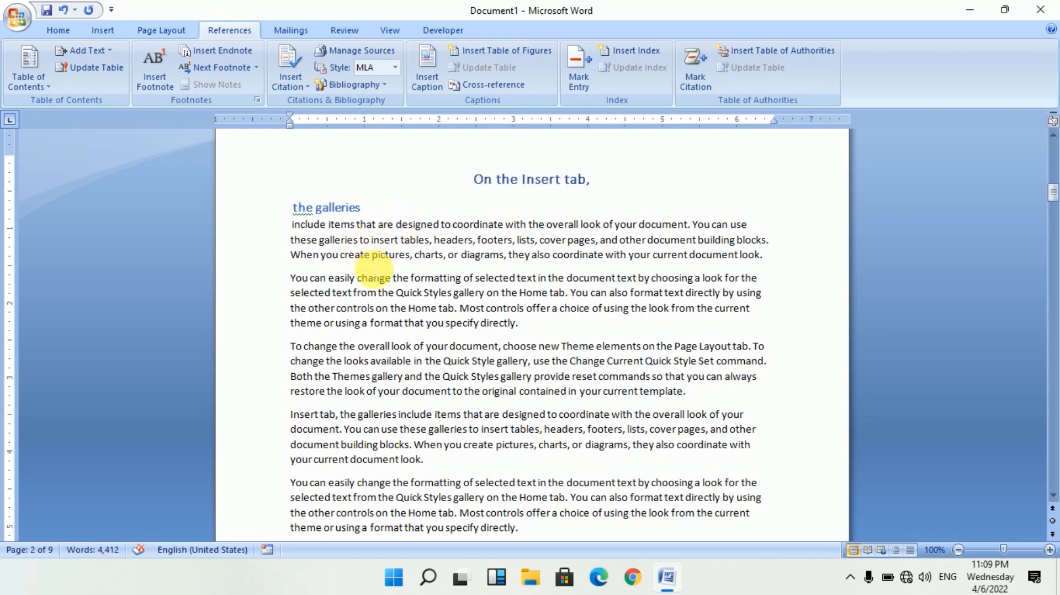
# Step: Put "u create pictures" on its own line under the "blocks. When yo" heading and make it a Level 2 table of contents entry
pyautogui.scroll(-10, 379, 279)
pyautogui.scroll(-15, 406, 351)
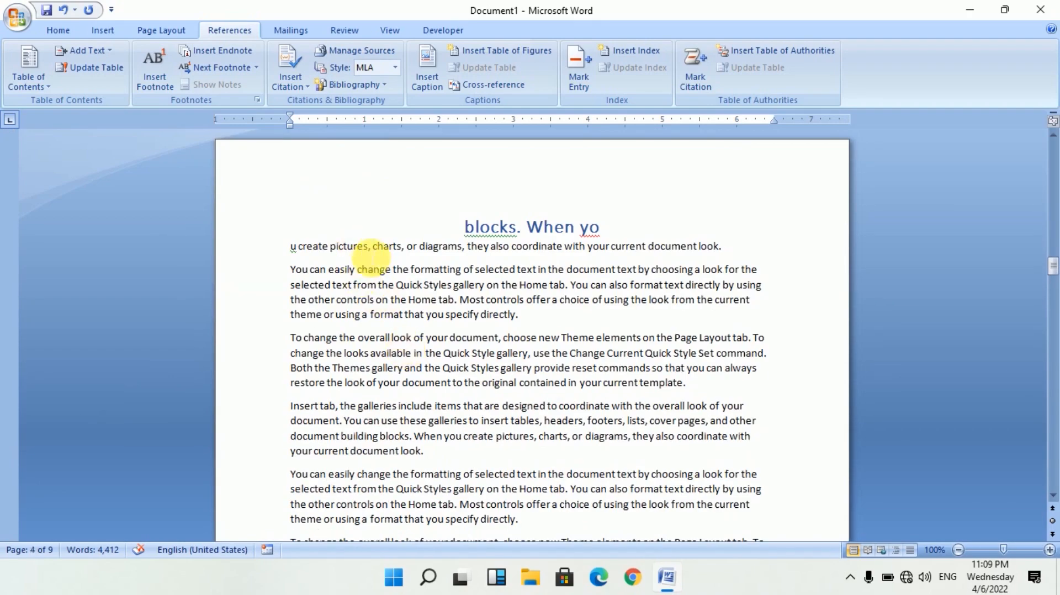
pyautogui.click(368, 247)
pyautogui.press('Return')
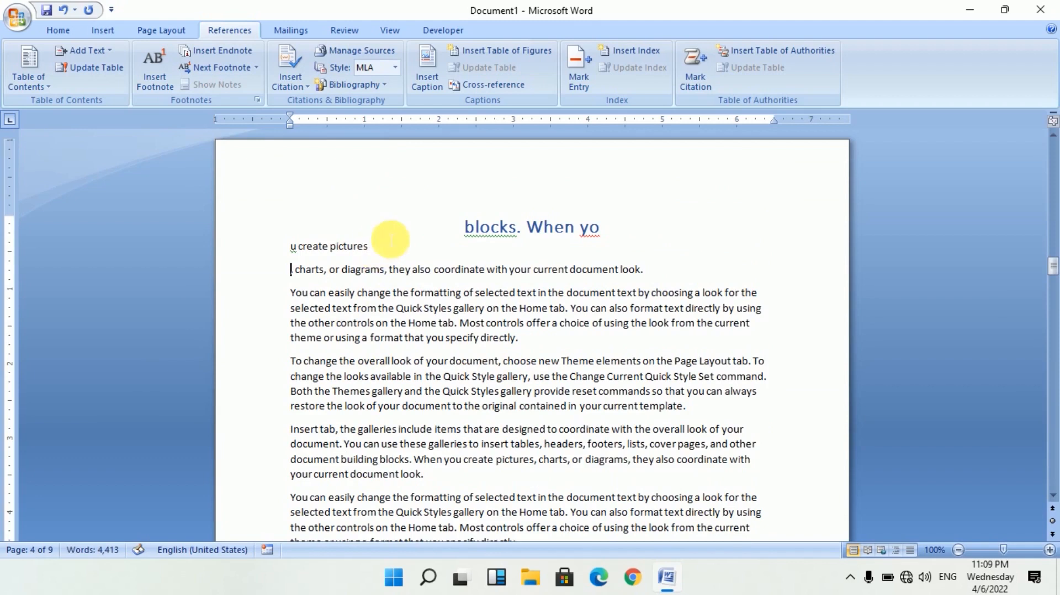
pyautogui.moveTo(390, 241); pyautogui.dragTo(256, 256)
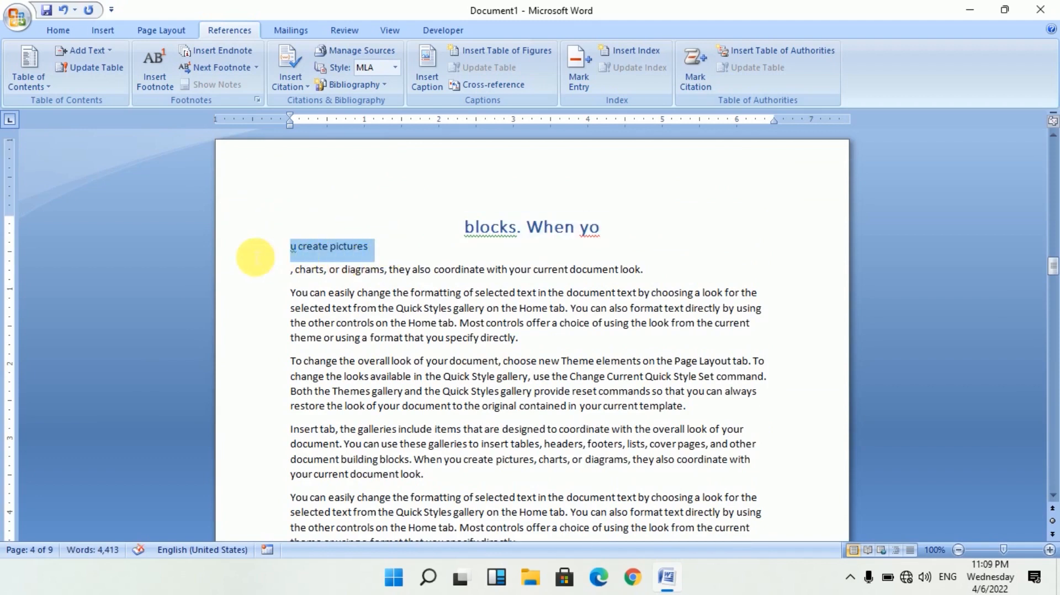
pyautogui.click(104, 52)
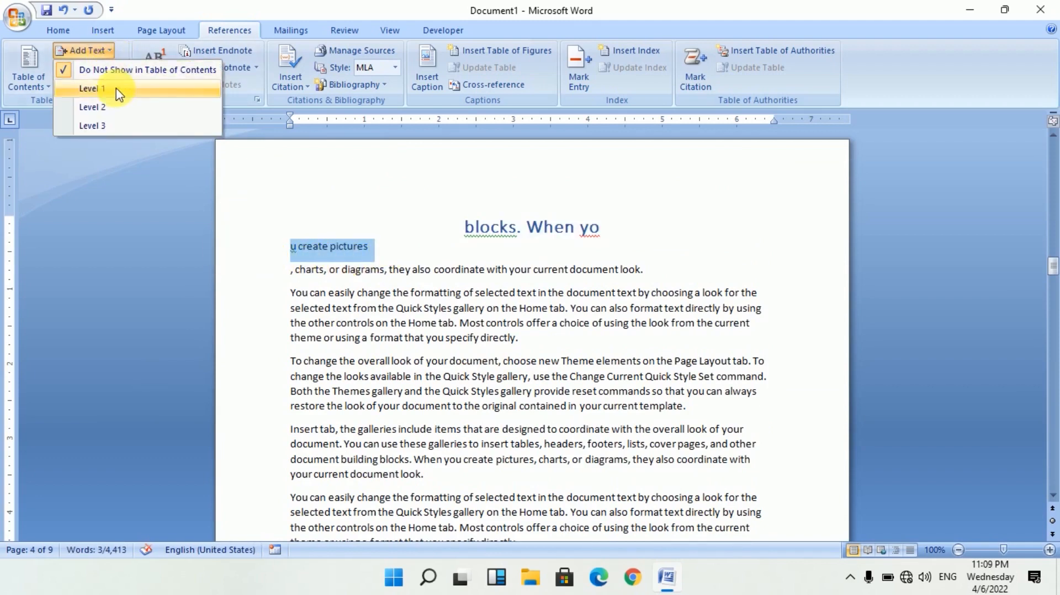
pyautogui.click(103, 109)
pyautogui.click(421, 274)
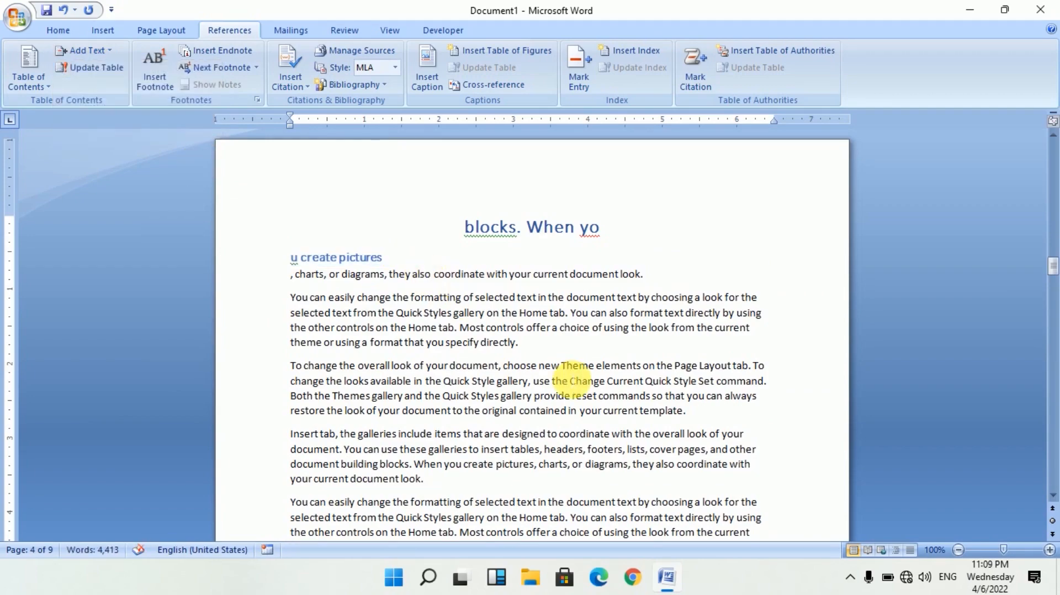
# Step: Put "To change the" on its own line under the "n the Home tab. Most" heading and make it a Level 2 table of contents entry
pyautogui.scroll(-5, 569, 378)
pyautogui.scroll(-12, 572, 381)
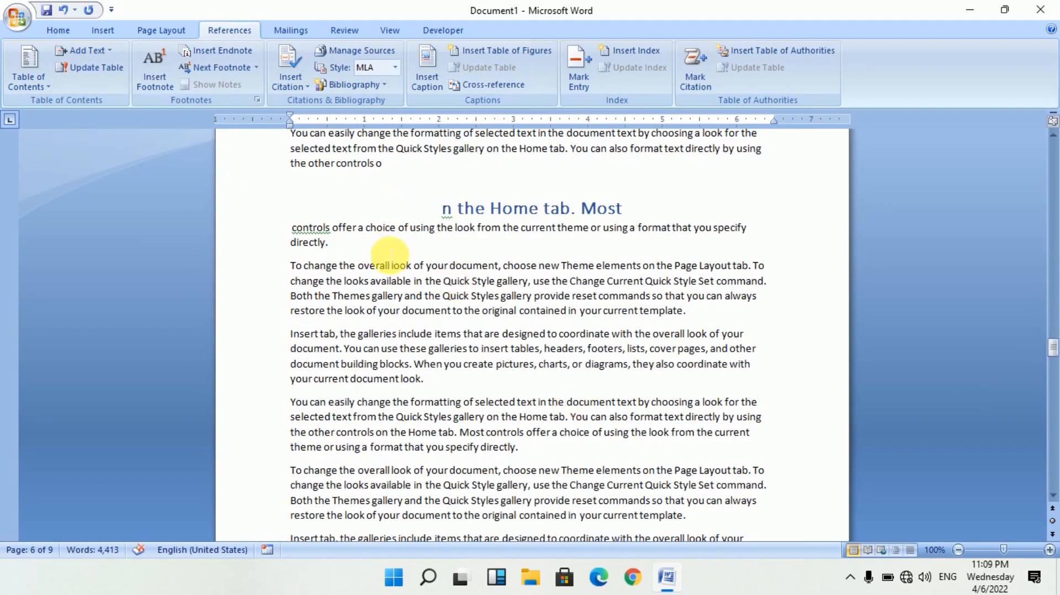
pyautogui.click(356, 266)
pyautogui.press('Return')
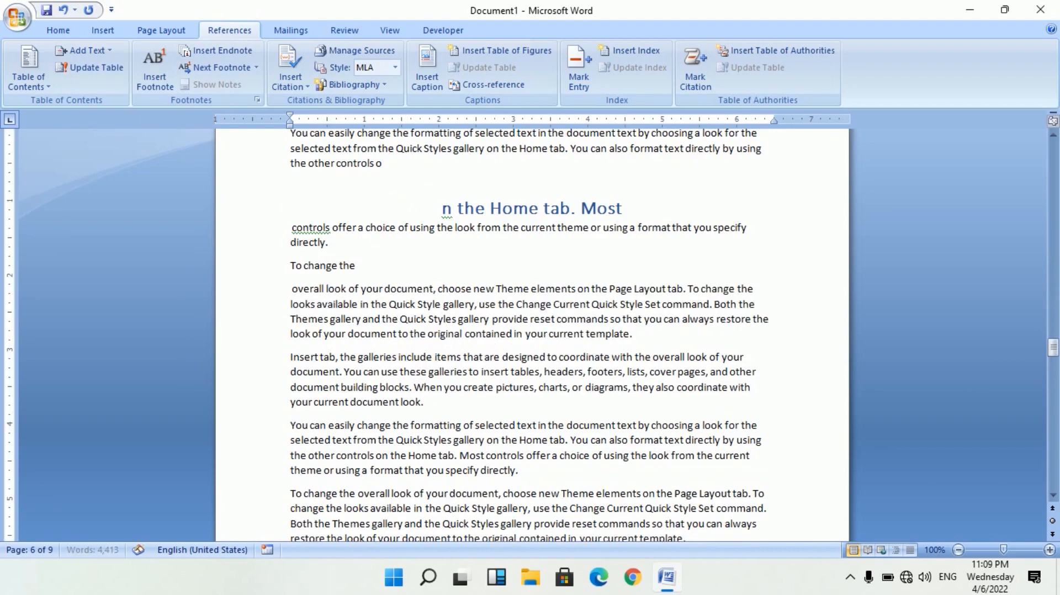
pyautogui.moveTo(364, 267); pyautogui.dragTo(291, 267)
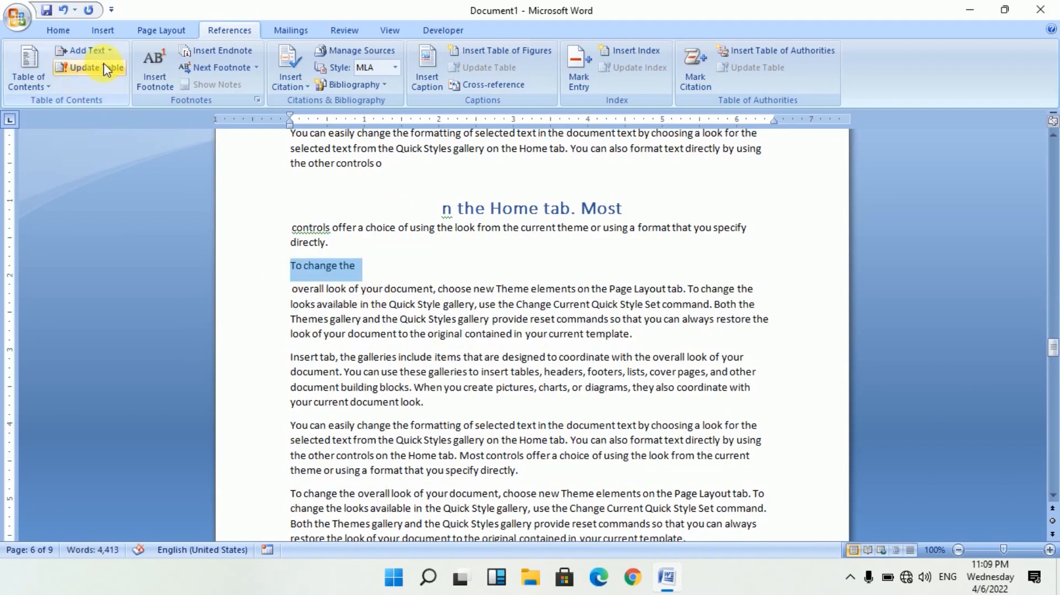
pyautogui.click(83, 51)
pyautogui.click(92, 106)
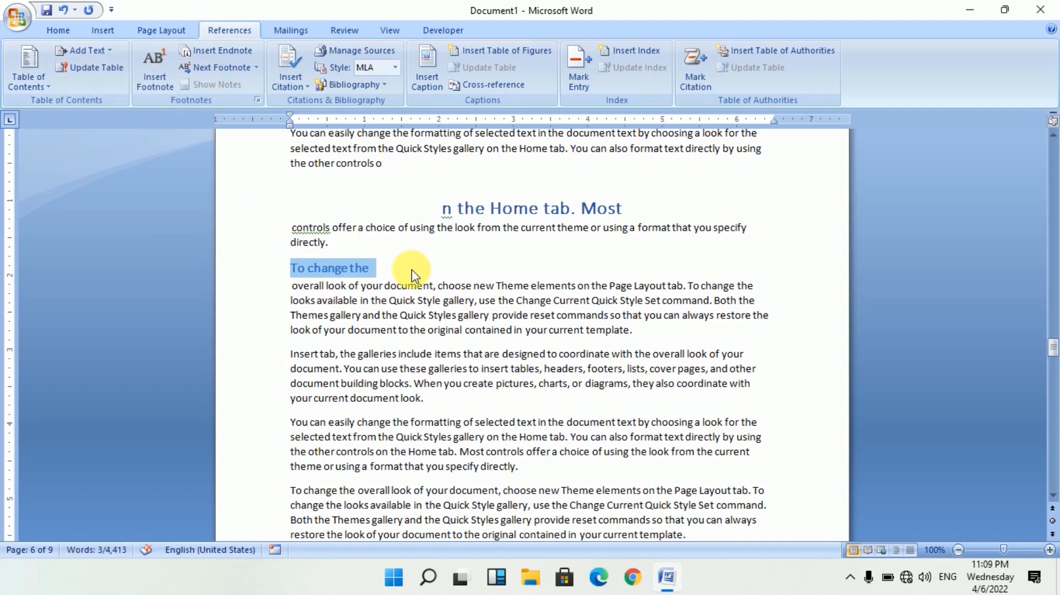
# Step: Update the entire table of contents on the first page to include the new subheadings
pyautogui.moveTo(1049, 353); pyautogui.dragTo(1044, 91)
pyautogui.click(554, 313)
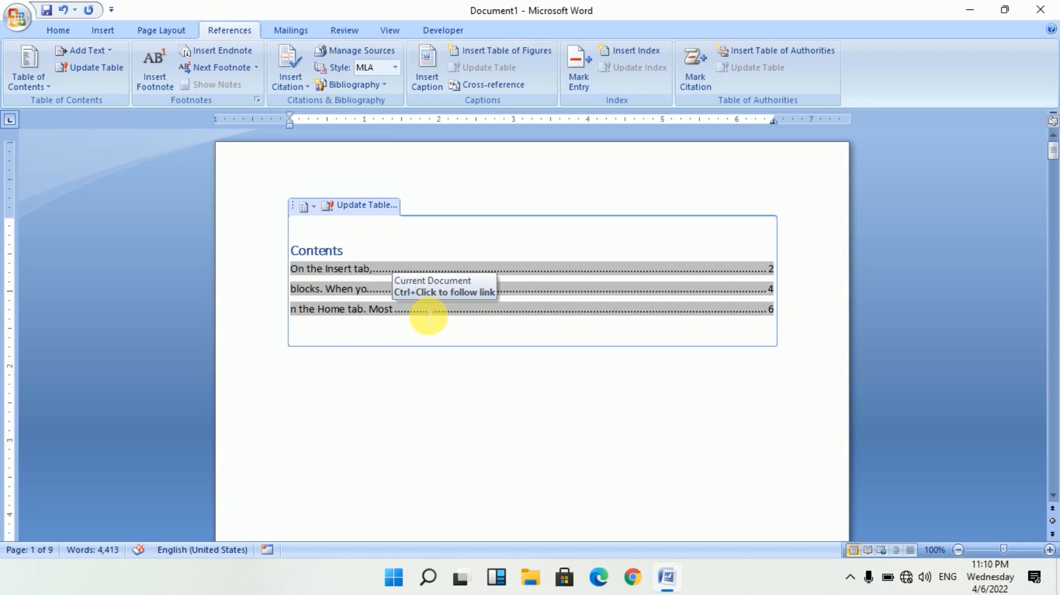
pyautogui.click(86, 71)
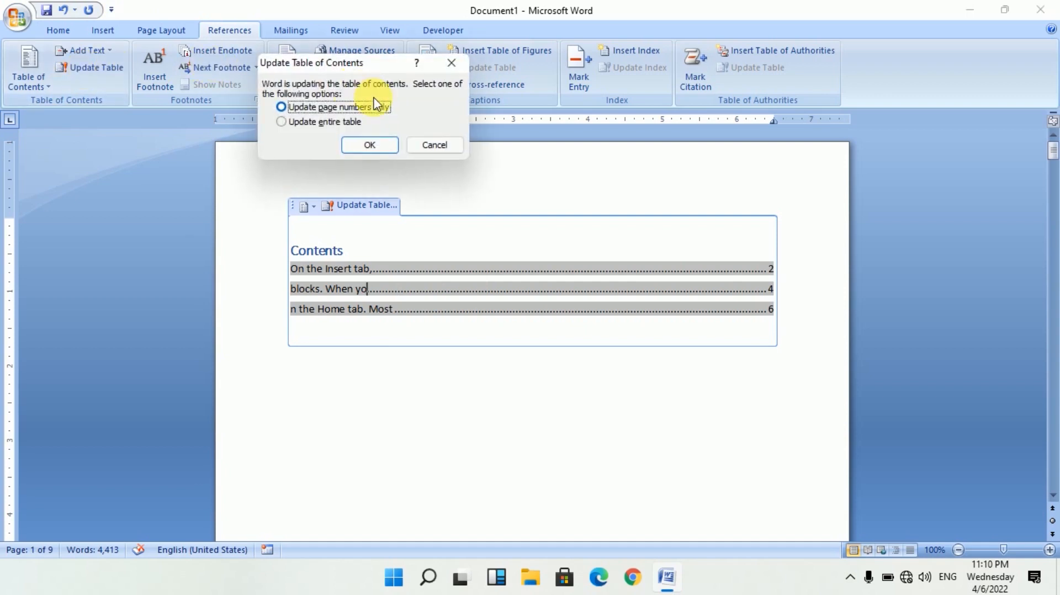
pyautogui.moveTo(347, 71); pyautogui.dragTo(526, 65)
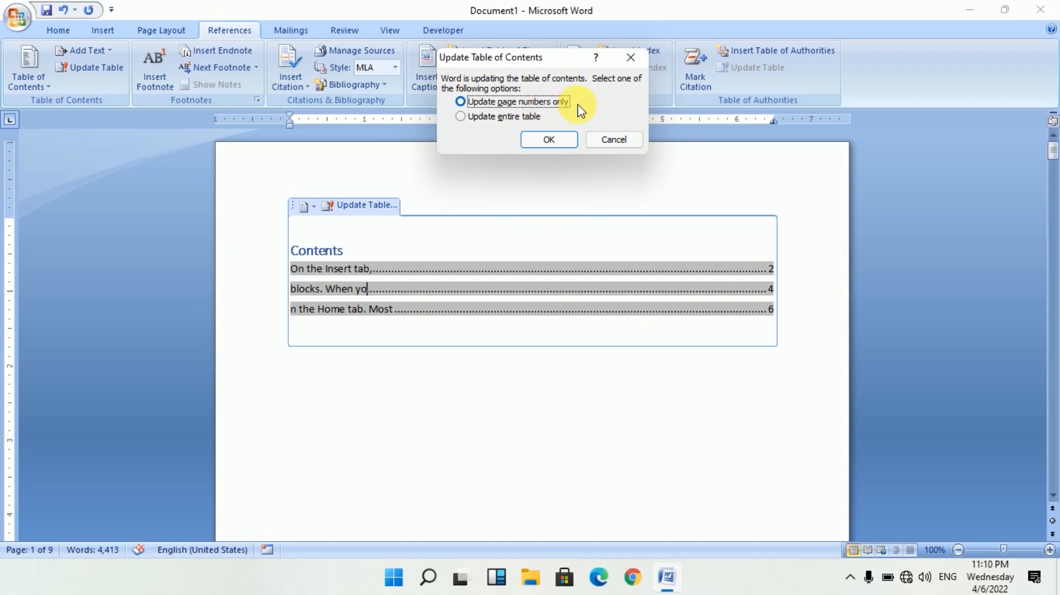
pyautogui.click(525, 118)
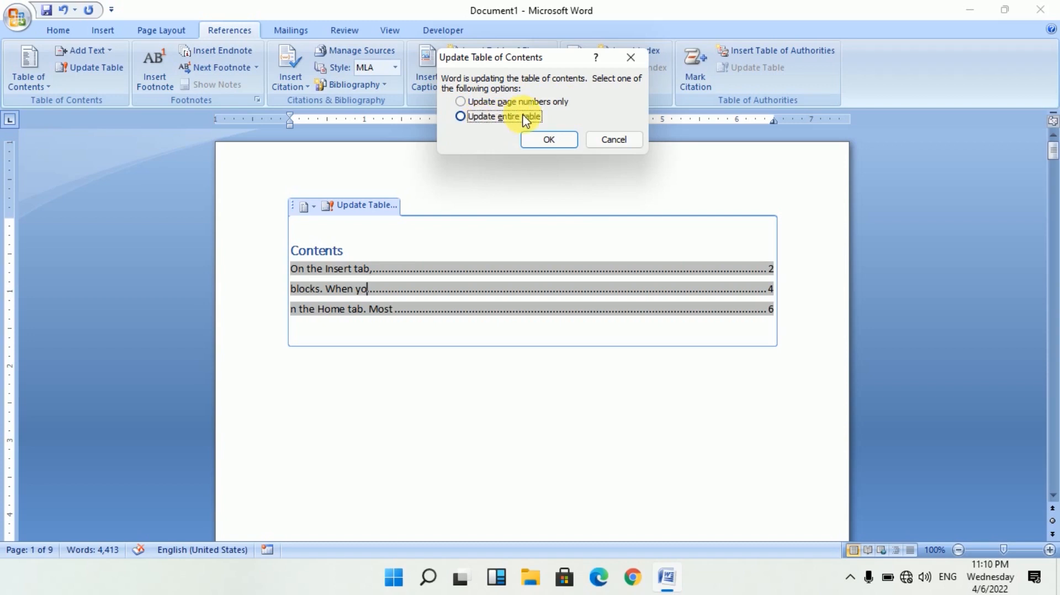
pyautogui.click(554, 141)
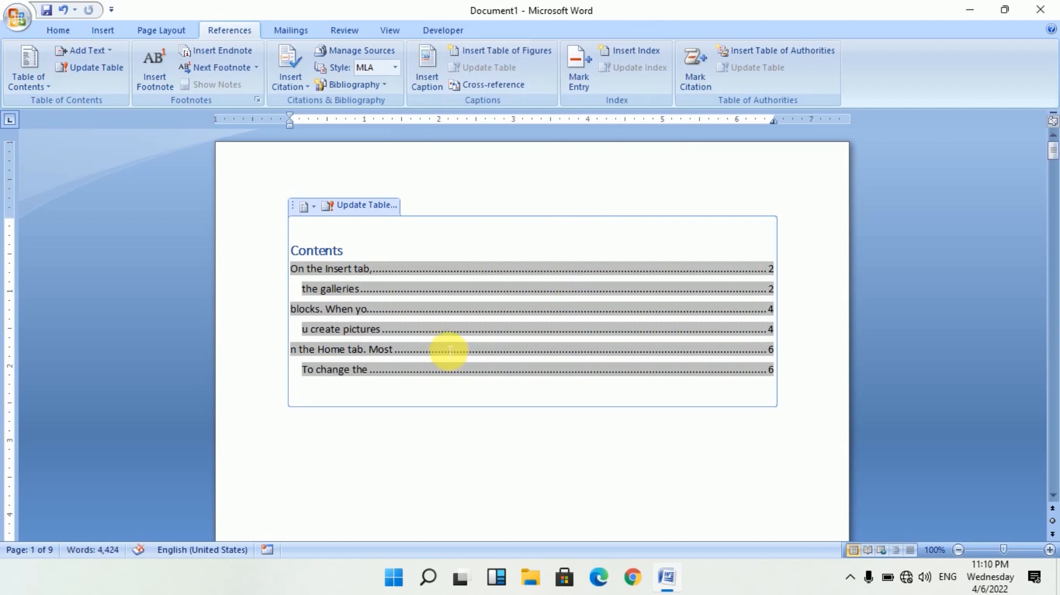
# Step: Follow the "the galleries" entry's link to its subheading and return to the table of contents
pyautogui.click(352, 294)
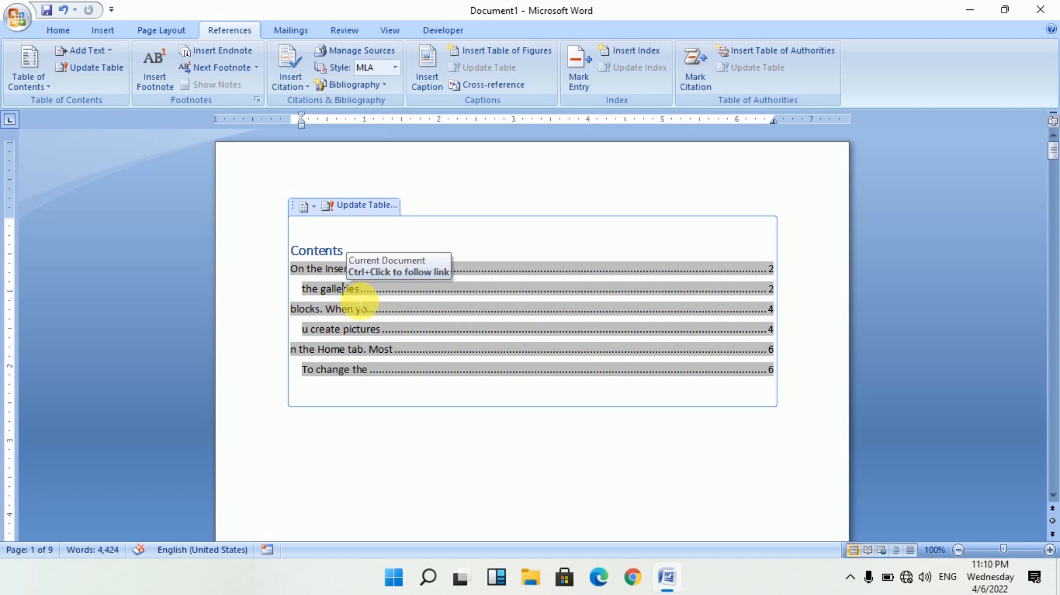
pyautogui.scroll(-10, 355, 339)
pyautogui.scroll(5, 365, 407)
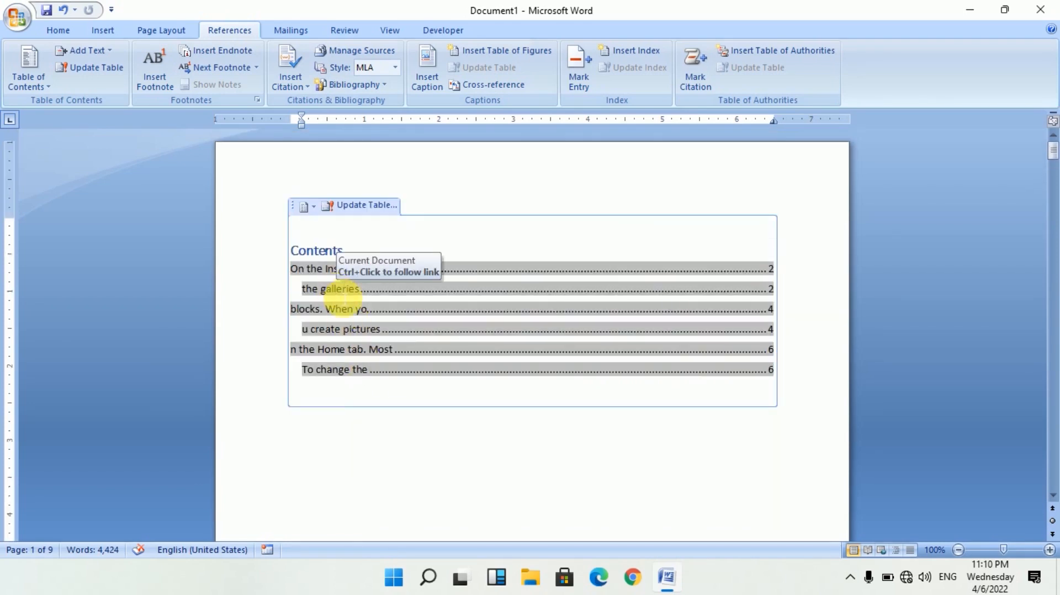
pyautogui.keyDown('ctrl'); pyautogui.click(342, 294); pyautogui.keyUp('ctrl')
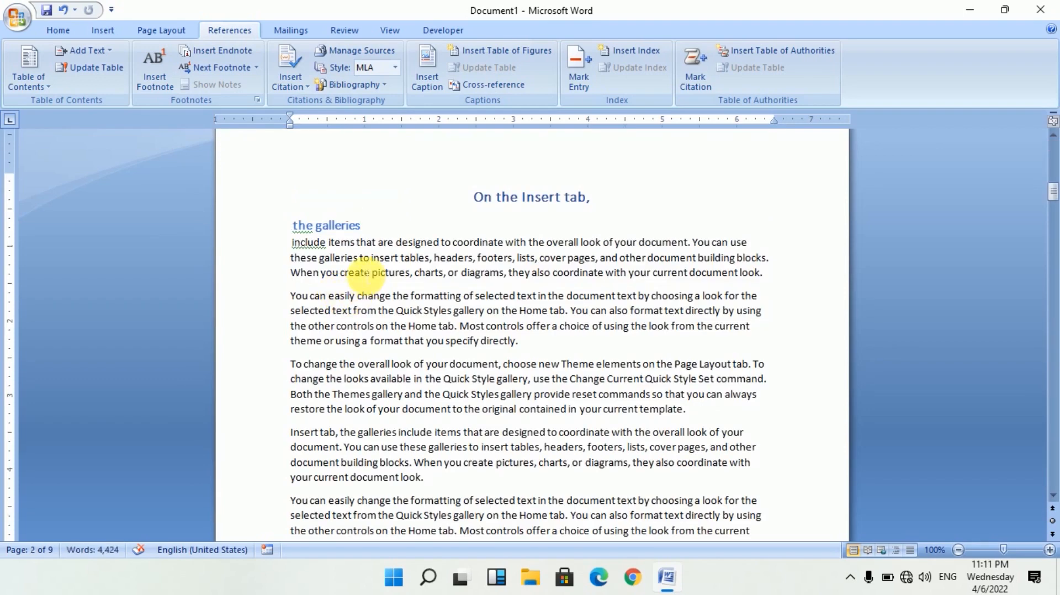
pyautogui.scroll(15, 359, 271)
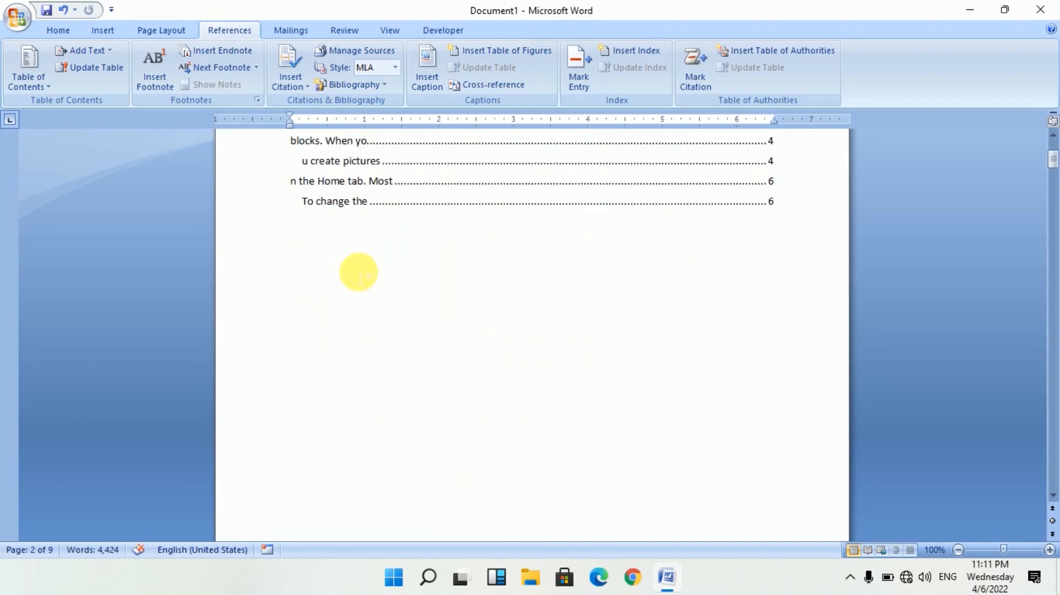
# Step: Follow the "u create pictures" entry's link to its subheading and return to the table of contents
pyautogui.click(332, 331)
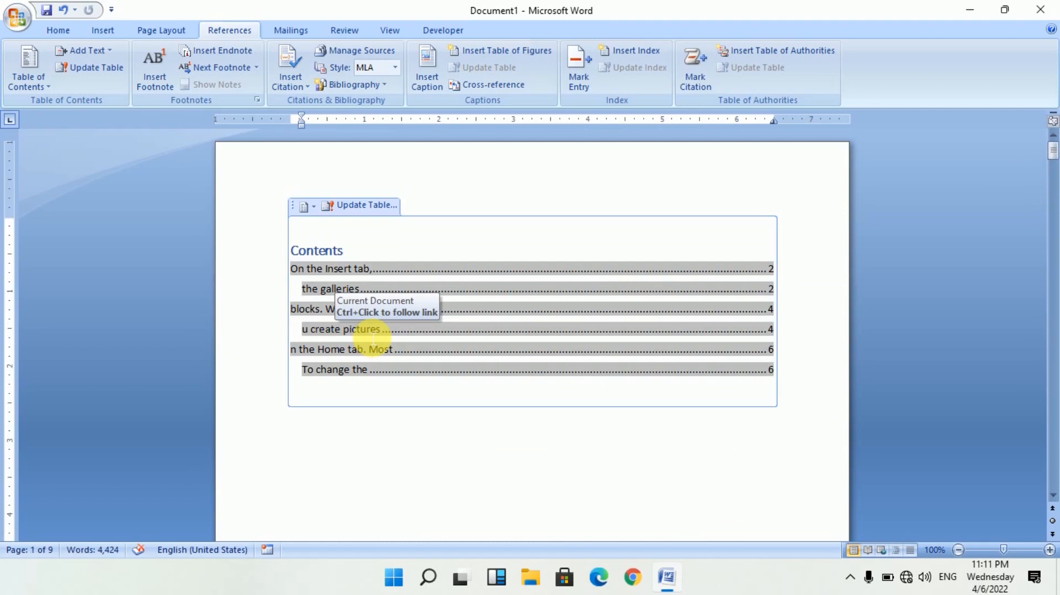
pyautogui.keyDown('ctrl'); pyautogui.click(368, 331); pyautogui.keyUp('ctrl')
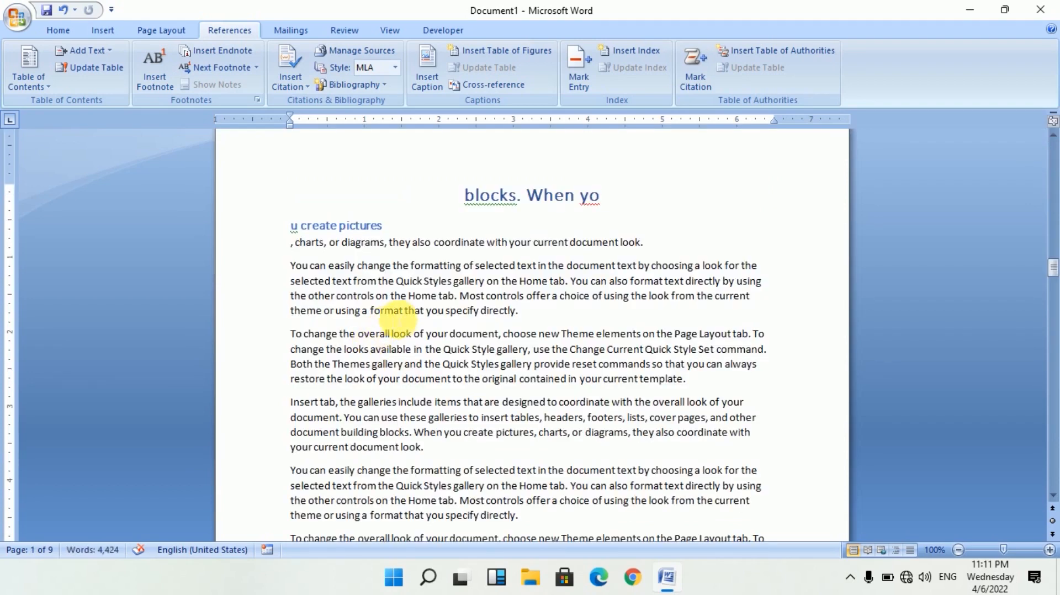
pyautogui.scroll(4, 408, 314)
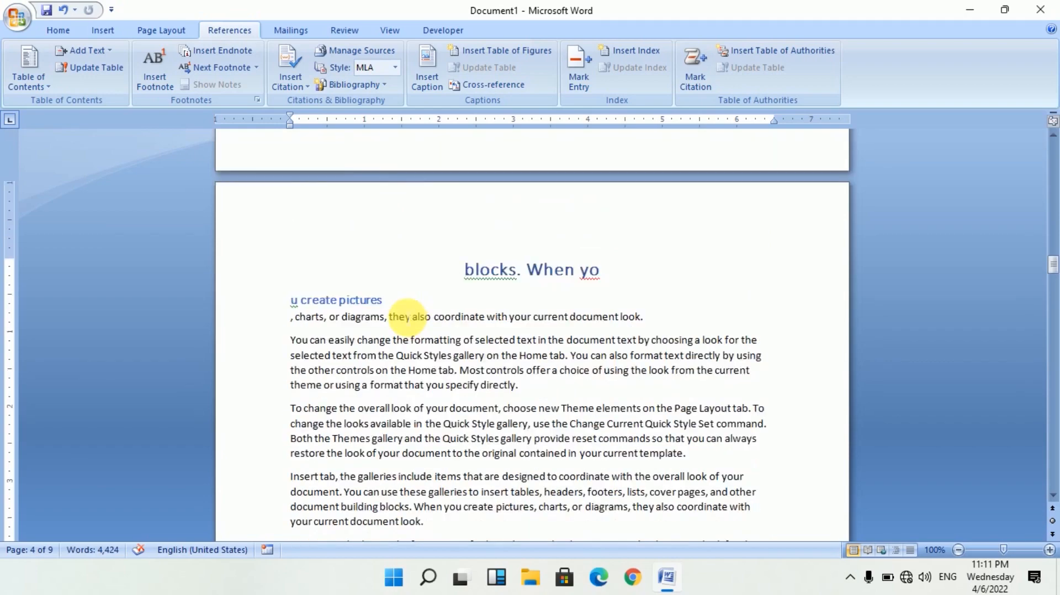
pyautogui.scroll(15, 408, 318)
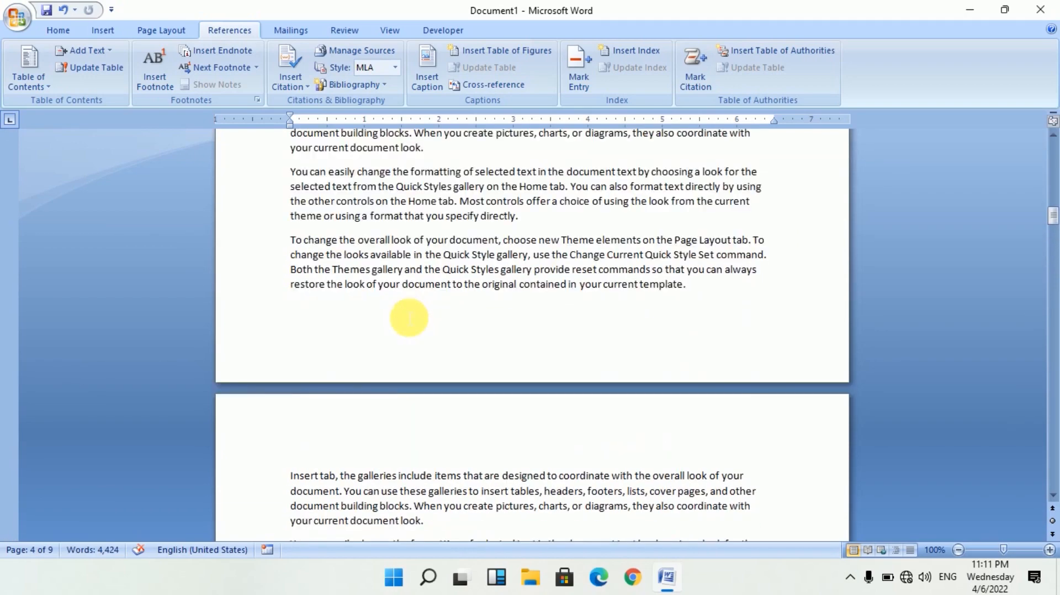
pyautogui.scroll(12, 409, 315)
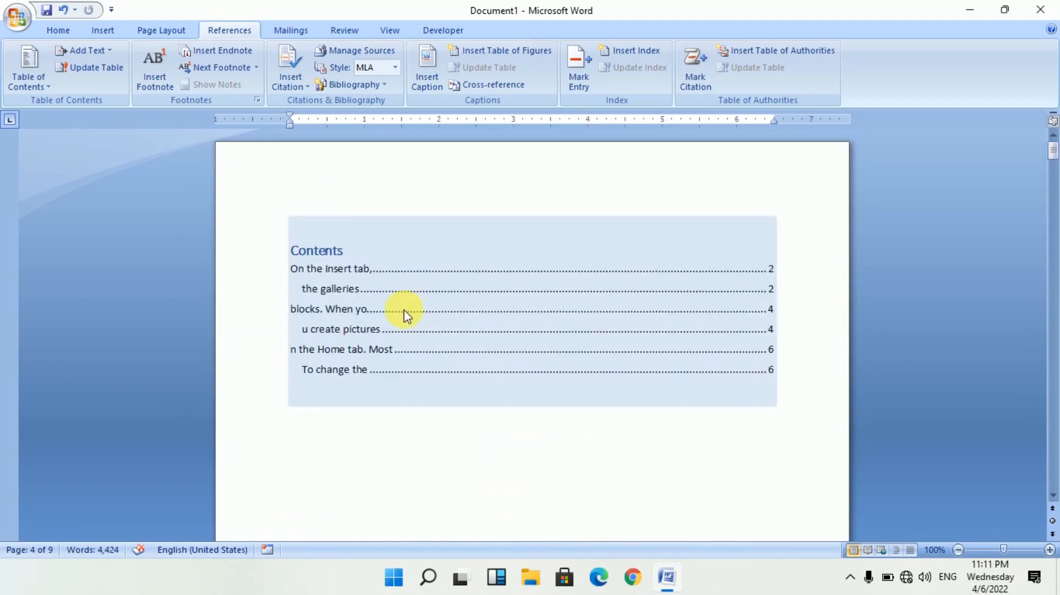
# Step: View the levels available for adding text to the table of contents
pyautogui.click(105, 50)
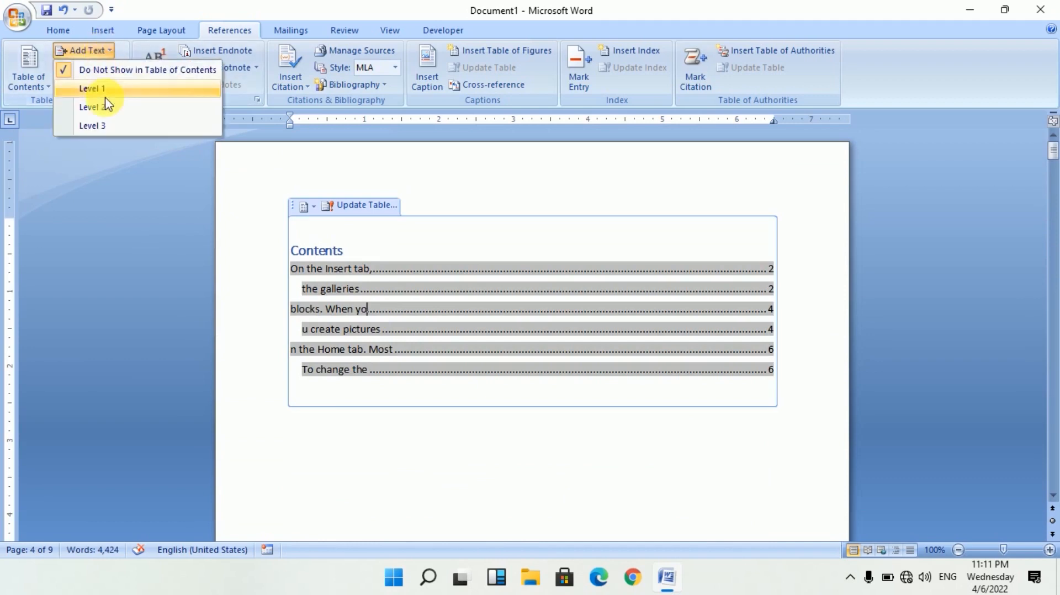
pyautogui.click(129, 126)
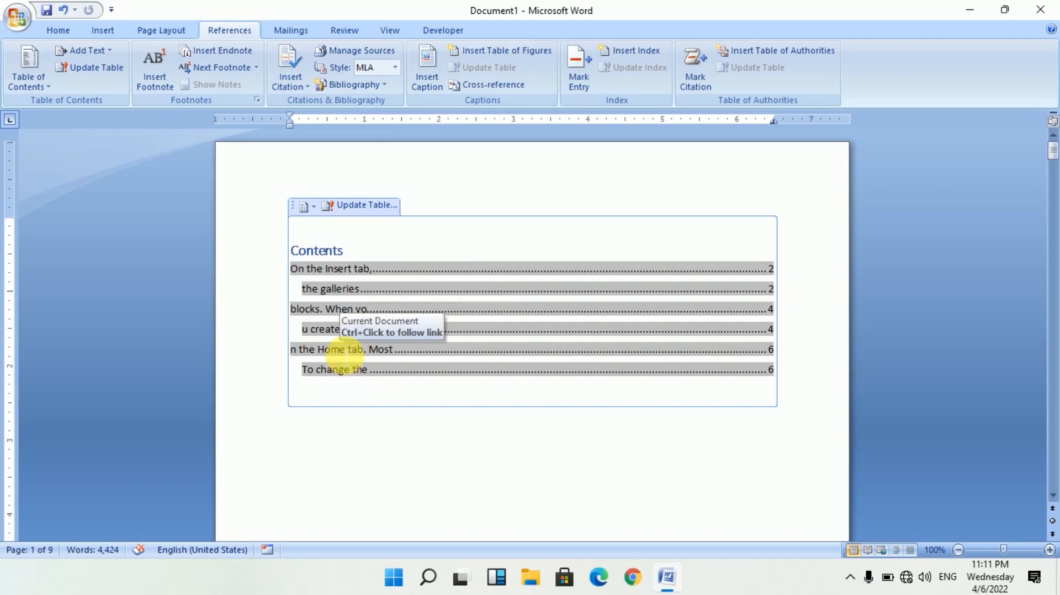
# Step: Follow the "n the Home tab. Most" entry's link to its heading and return to the table of contents
pyautogui.keyDown('ctrl'); pyautogui.click(340, 349); pyautogui.keyUp('ctrl')
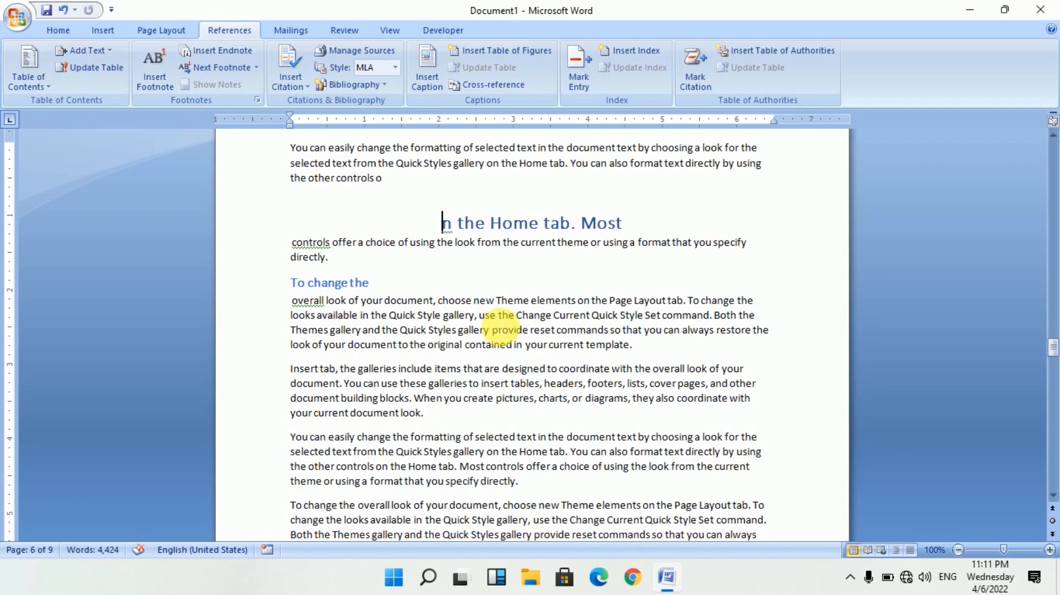
pyautogui.scroll(12, 500, 330)
pyautogui.scroll(12, 513, 325)
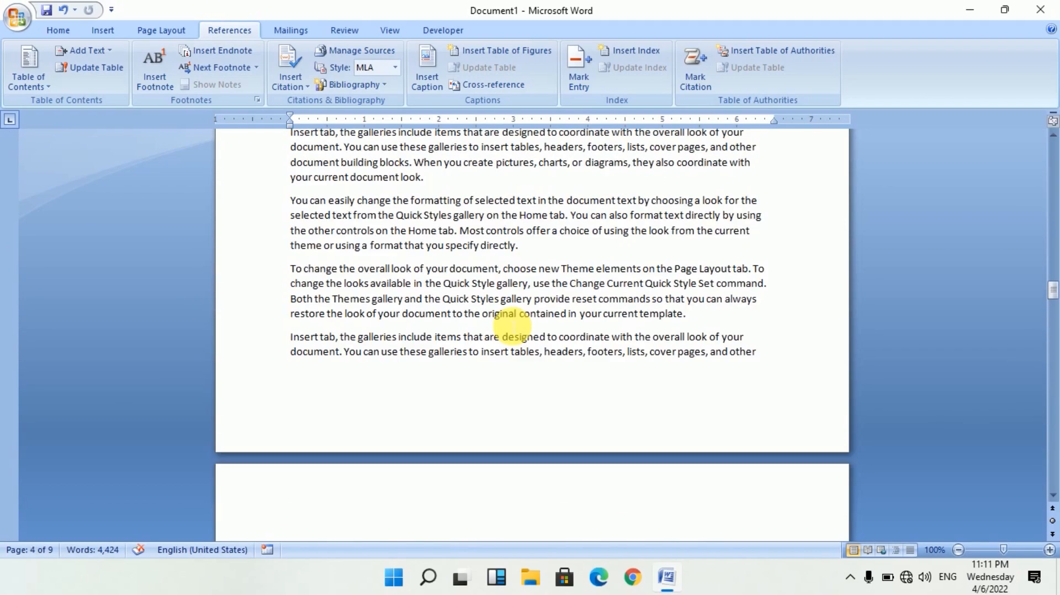
pyautogui.scroll(12, 513, 326)
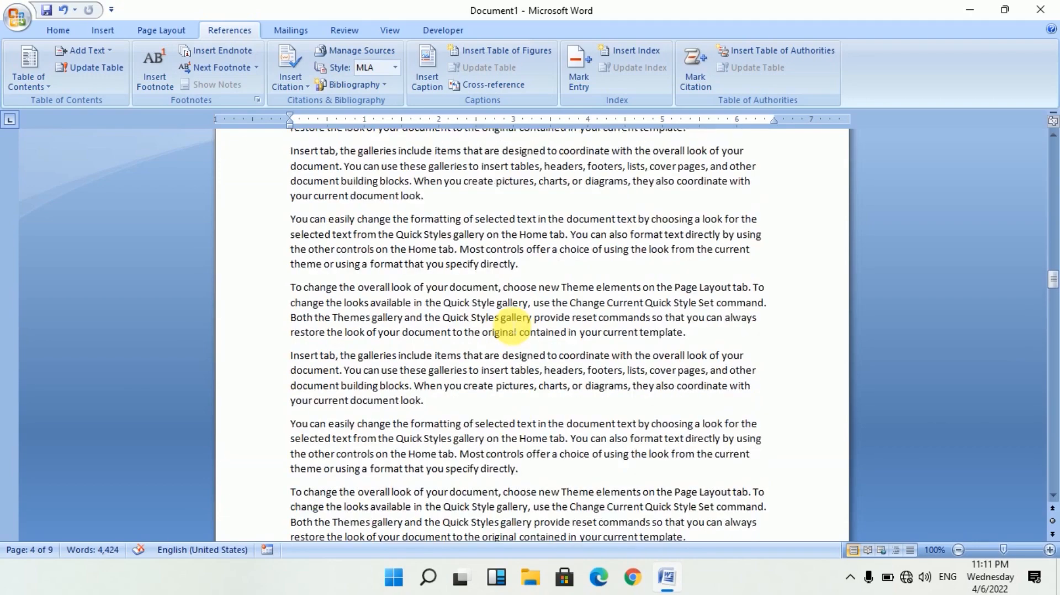
pyautogui.scroll(12, 515, 326)
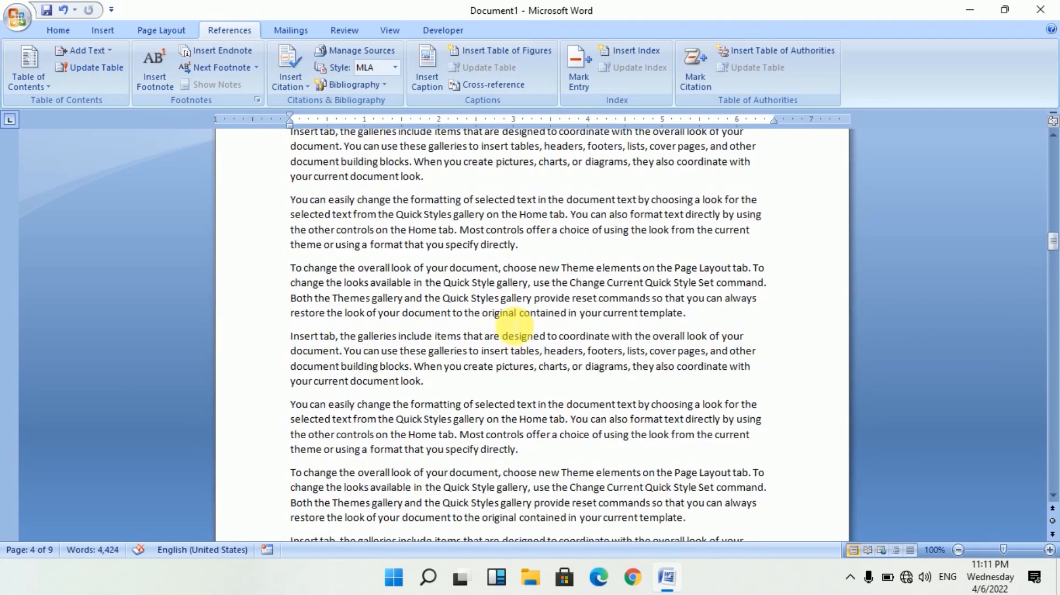
pyautogui.scroll(12, 517, 331)
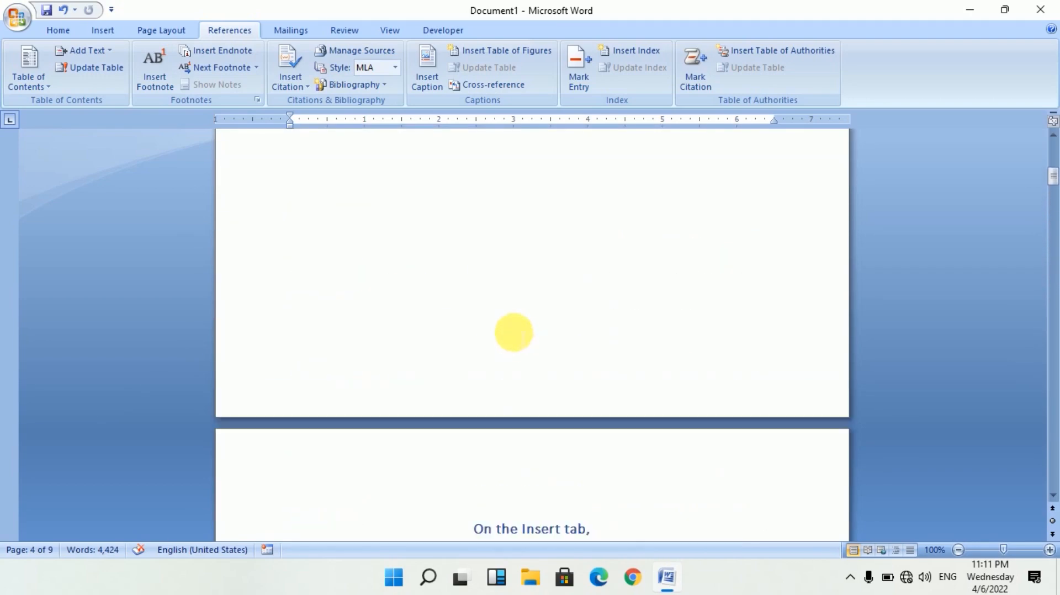
pyautogui.click(340, 394)
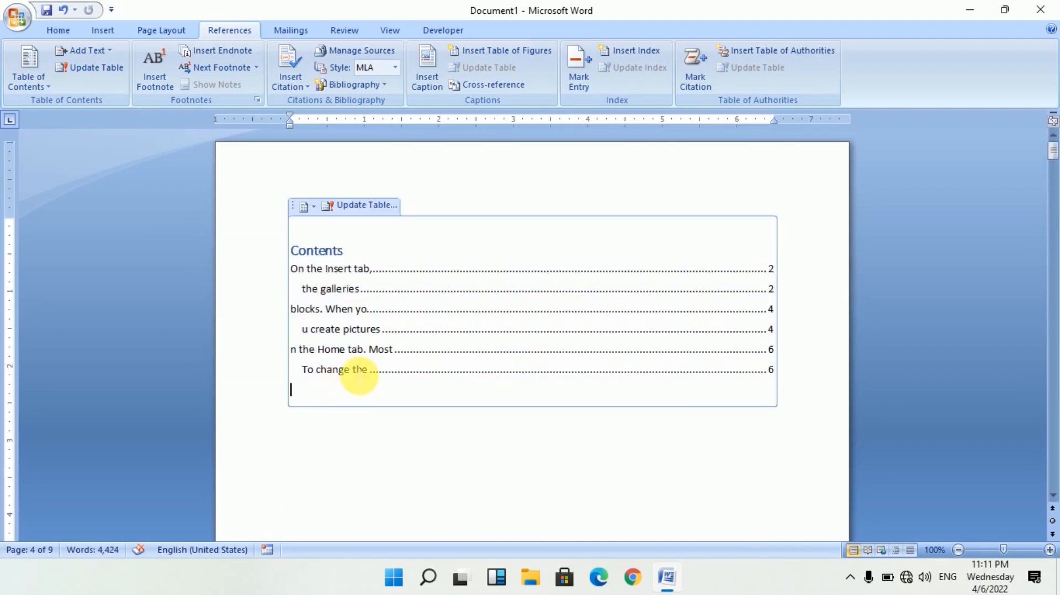
# Step: Hyperlink the "n the Home tab. Most" heading to Top of the Document as a place in this document
pyautogui.keyDown('ctrl'); pyautogui.click(369, 350); pyautogui.keyUp('ctrl')
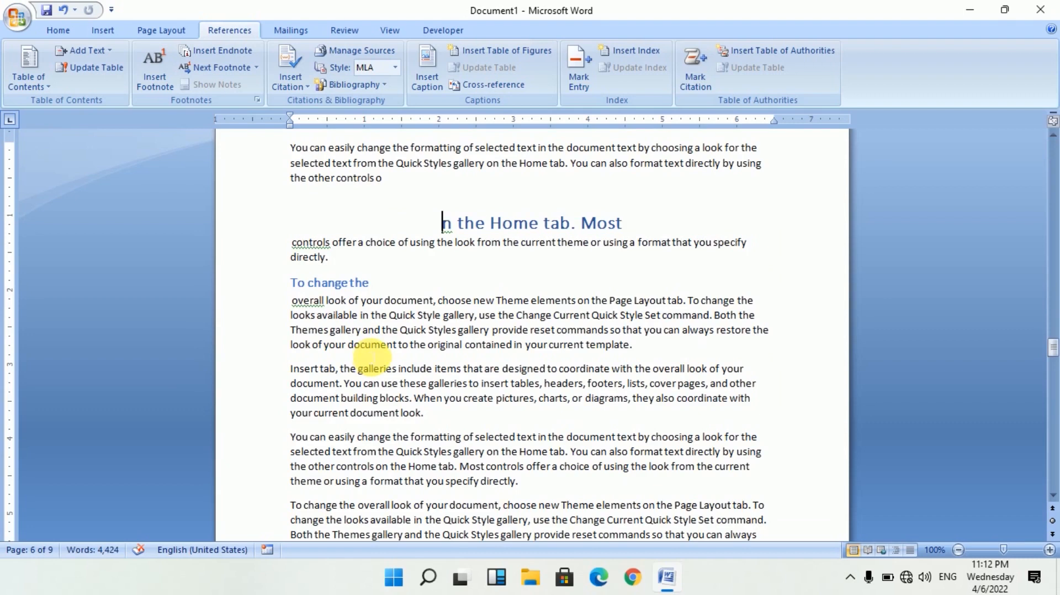
pyautogui.moveTo(653, 220); pyautogui.dragTo(434, 232)
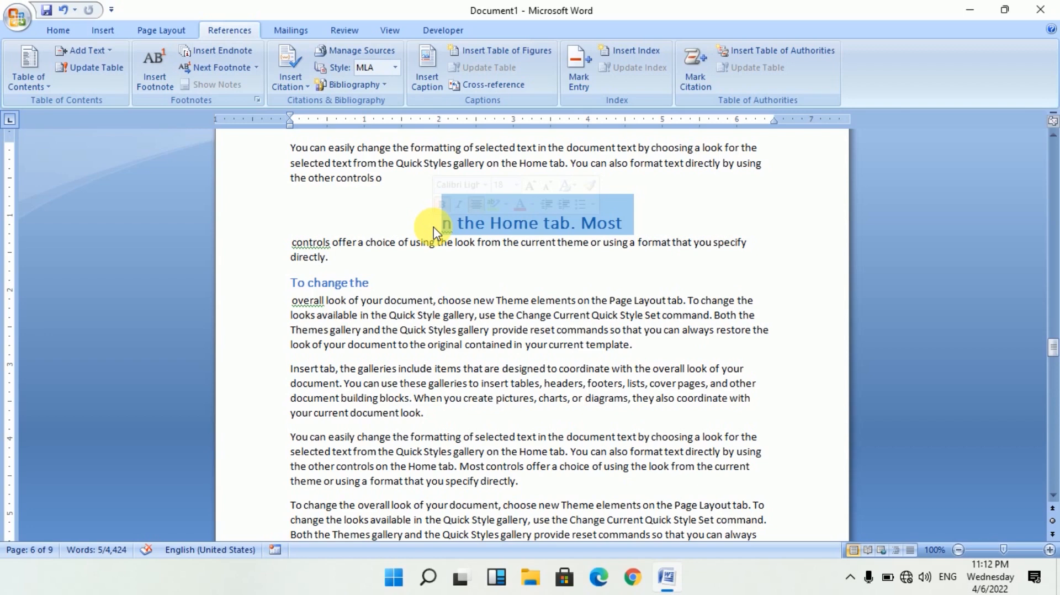
pyautogui.click(627, 214)
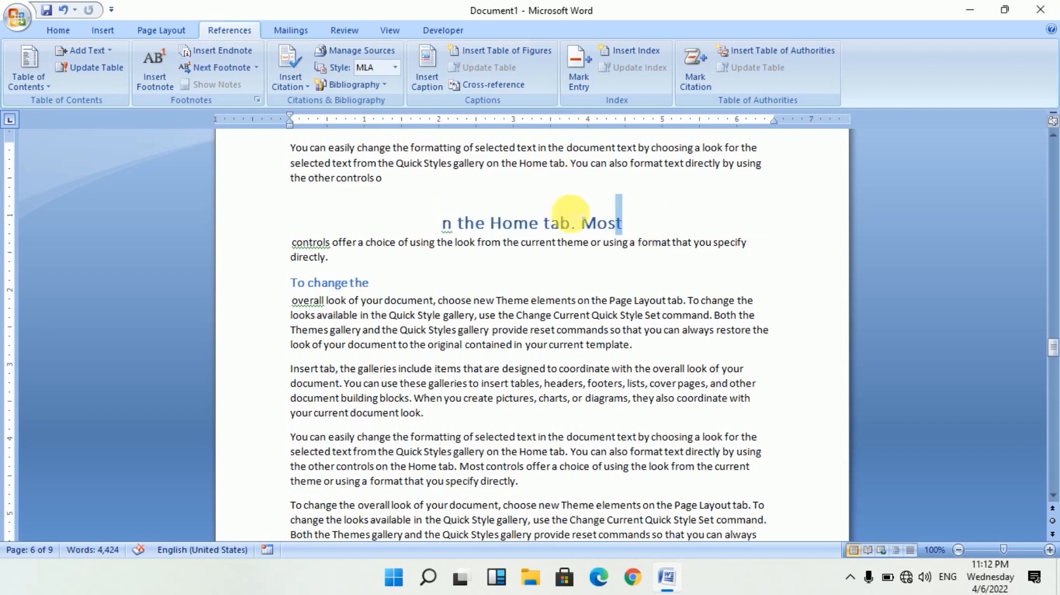
pyautogui.moveTo(578, 221); pyautogui.dragTo(434, 218)
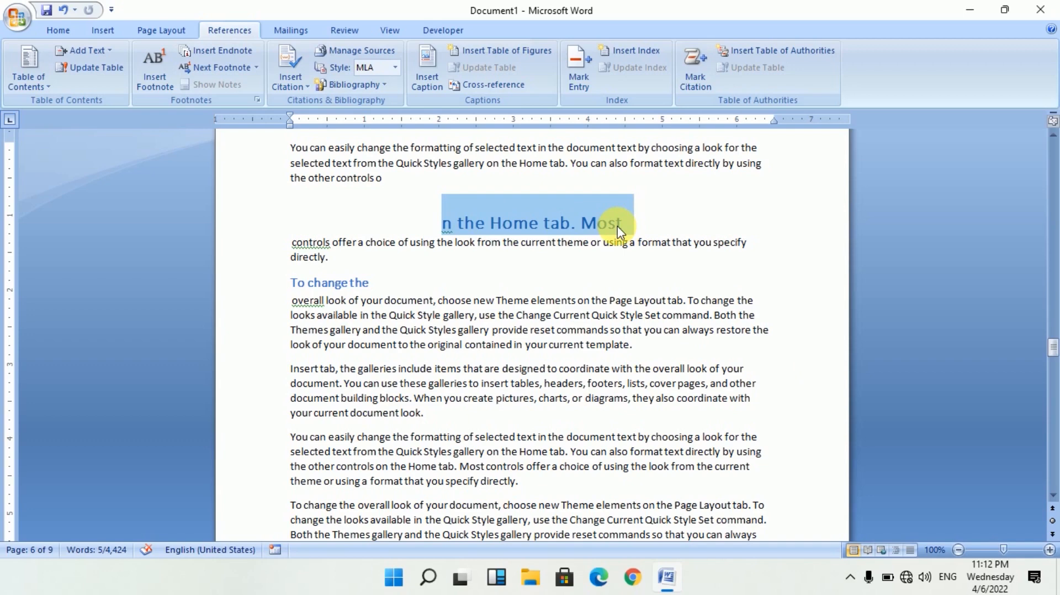
pyautogui.hotkey('ctrl', 'k')
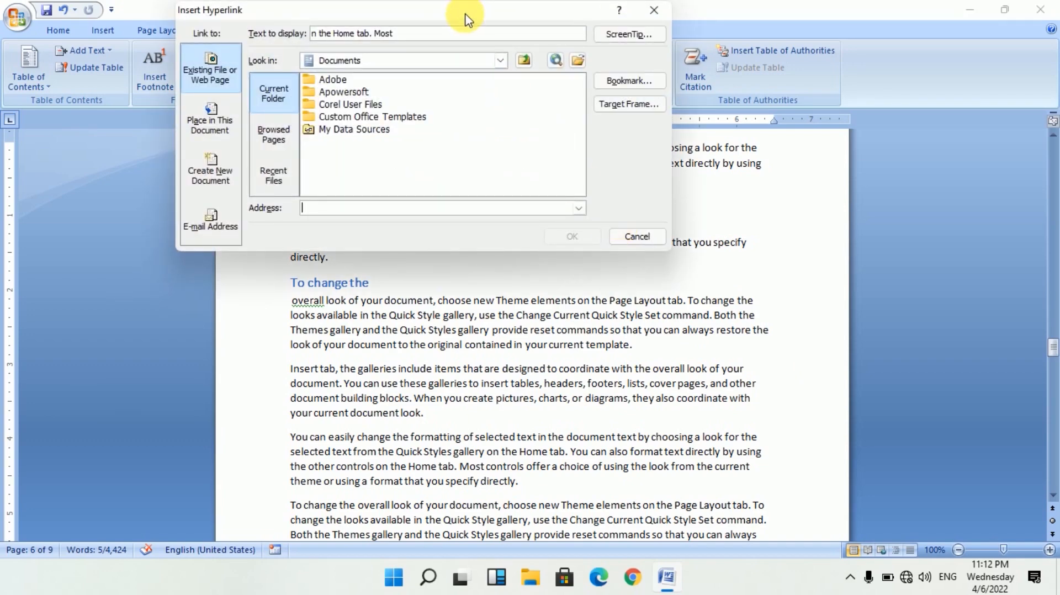
pyautogui.moveTo(466, 15); pyautogui.dragTo(467, 37)
pyautogui.moveTo(456, 85); pyautogui.dragTo(404, 151)
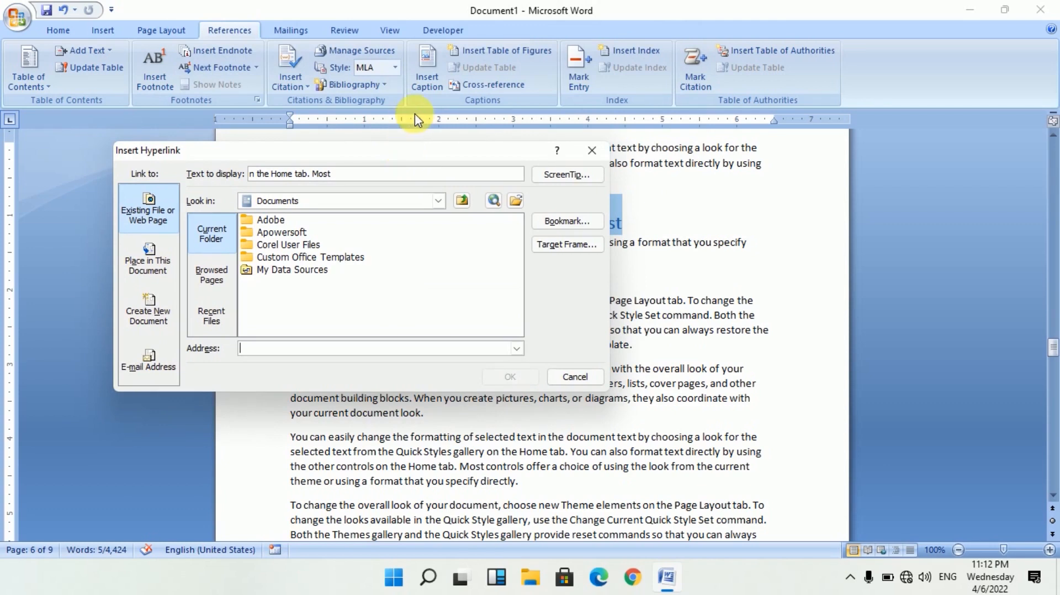
pyautogui.click(148, 256)
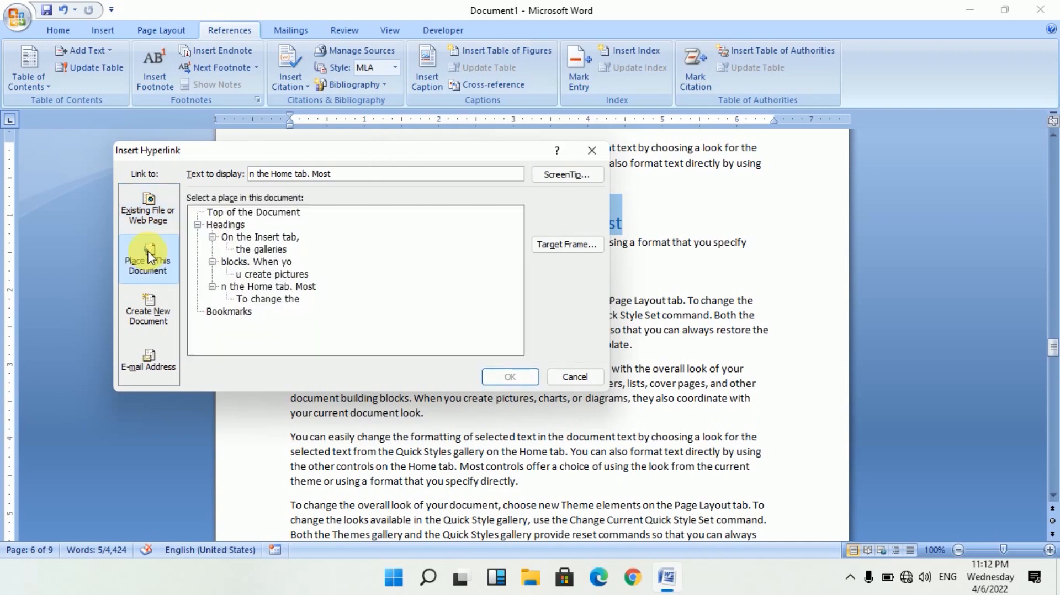
pyautogui.click(238, 213)
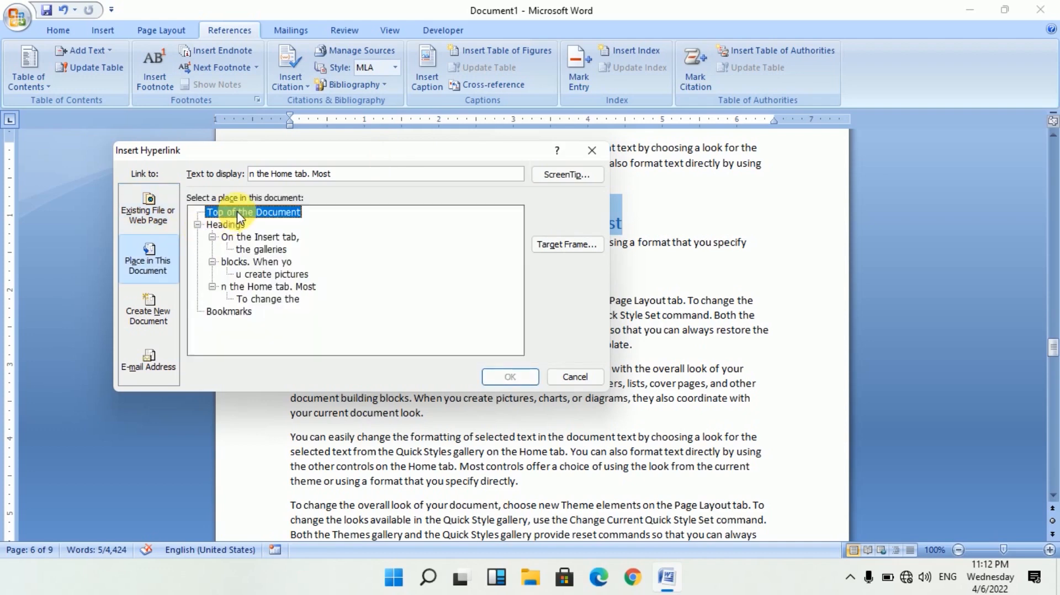
pyautogui.moveTo(320, 153); pyautogui.dragTo(101, 202)
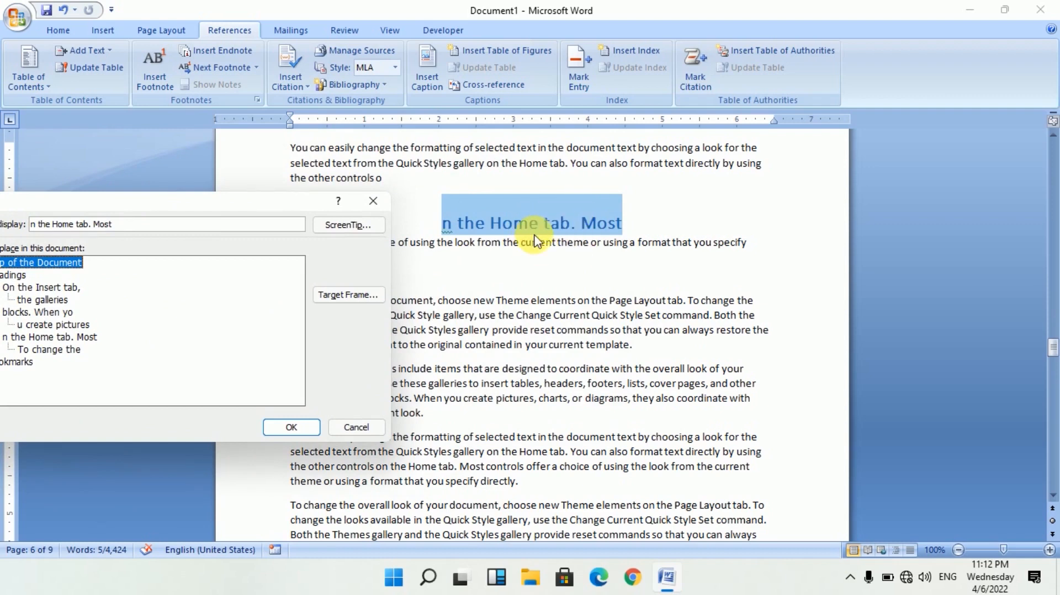
pyautogui.moveTo(280, 211); pyautogui.dragTo(362, 193)
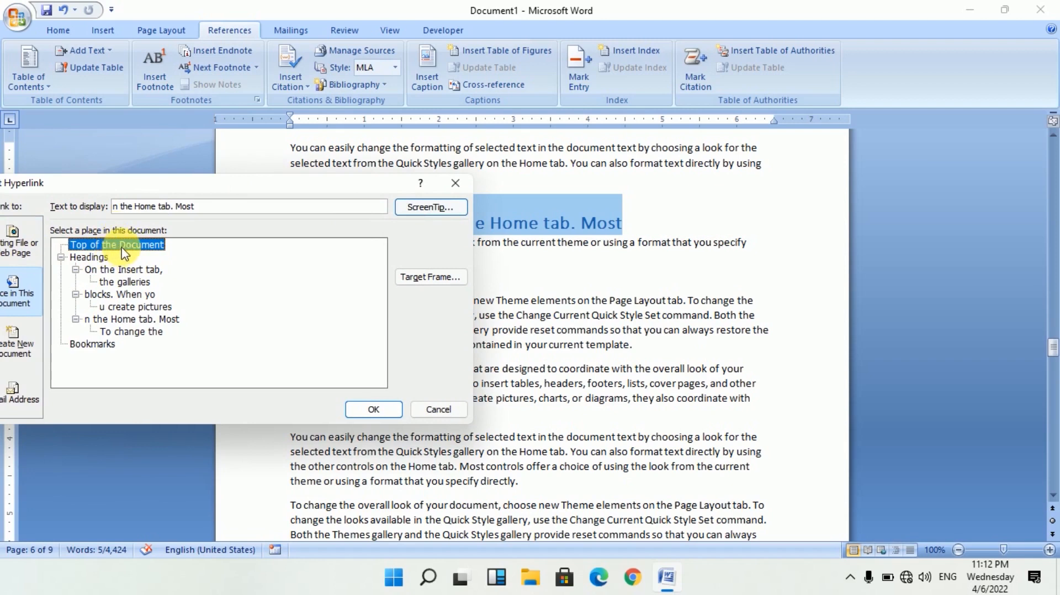
pyautogui.click(374, 409)
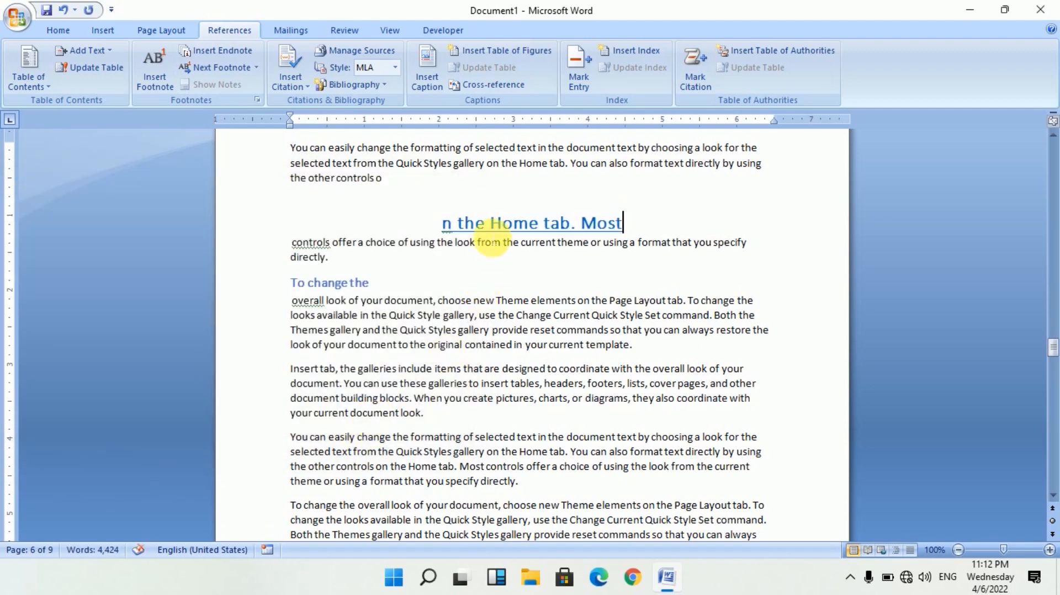
# Step: Test the "n the Home tab. Most" heading's link by jumping between the heading and the table of contents
pyautogui.keyDown('ctrl'); pyautogui.click(489, 225); pyautogui.keyUp('ctrl')
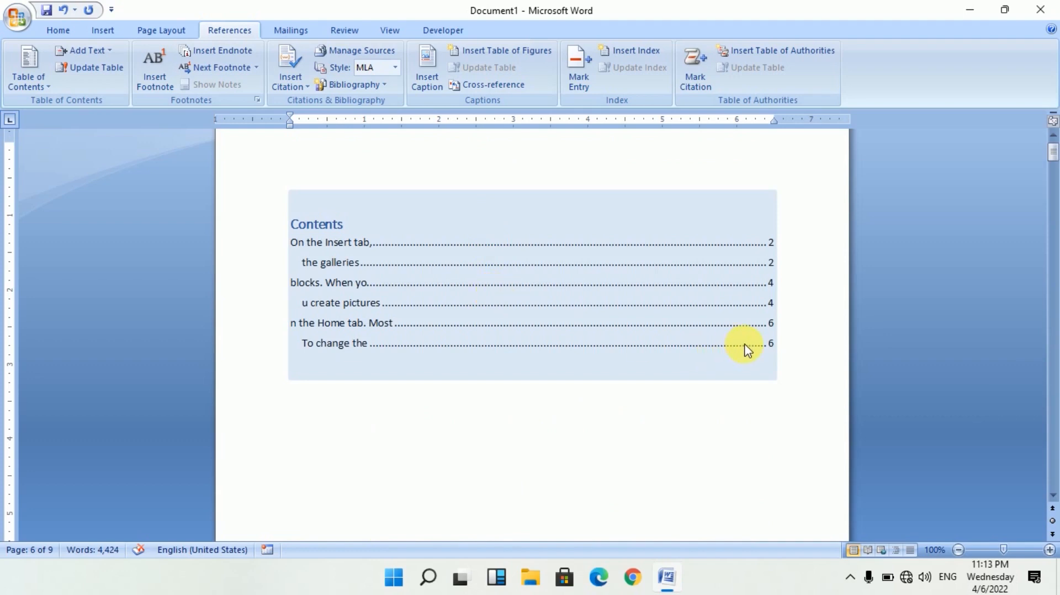
pyautogui.click(668, 341)
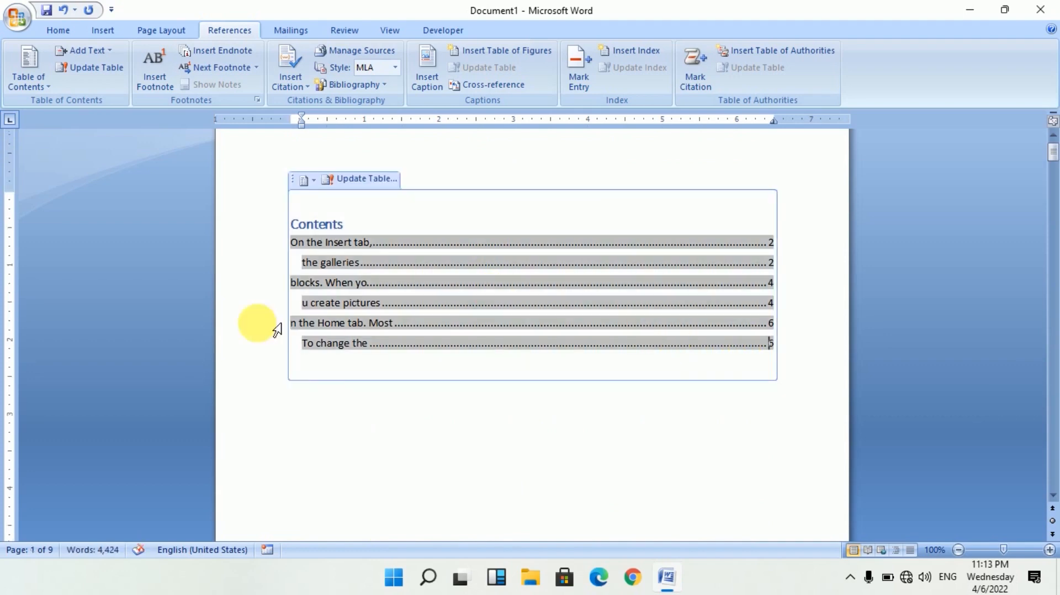
pyautogui.keyDown('ctrl'); pyautogui.click(359, 346); pyautogui.keyUp('ctrl')
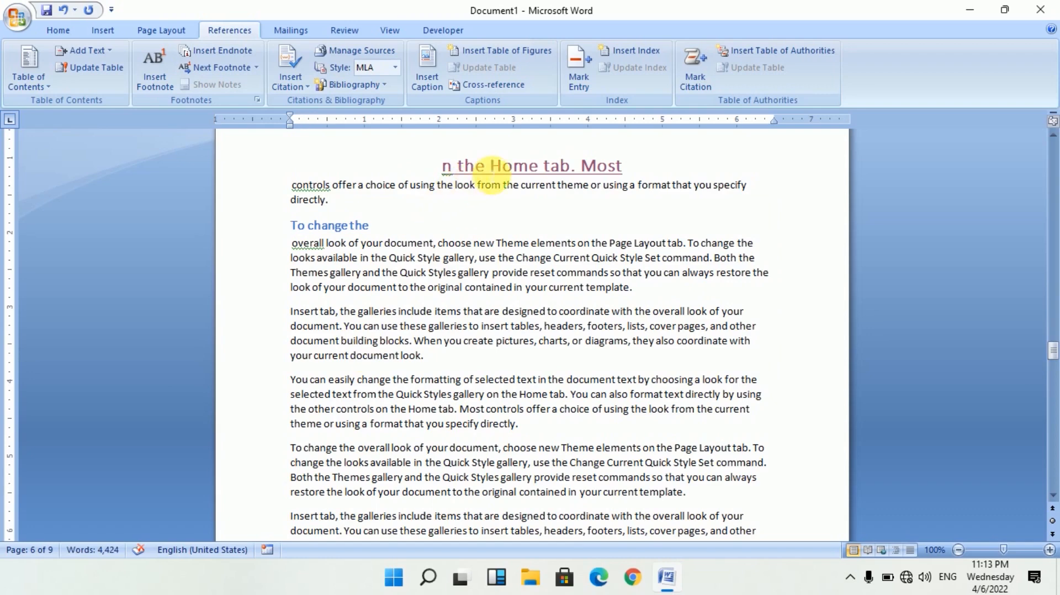
pyautogui.keyDown('ctrl'); pyautogui.click(494, 168); pyautogui.keyUp('ctrl')
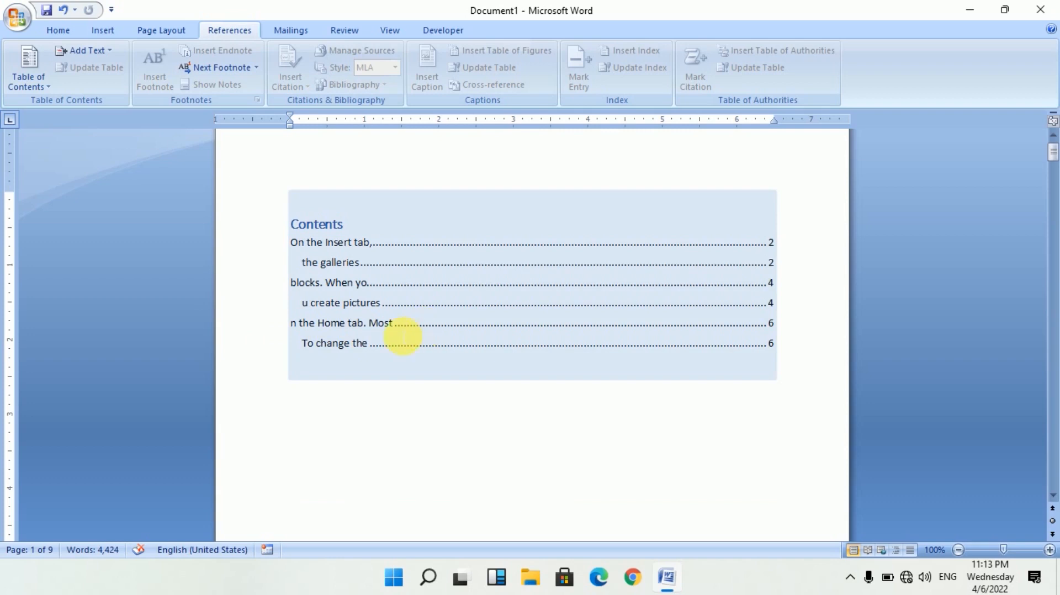
pyautogui.doubleClick(359, 333)
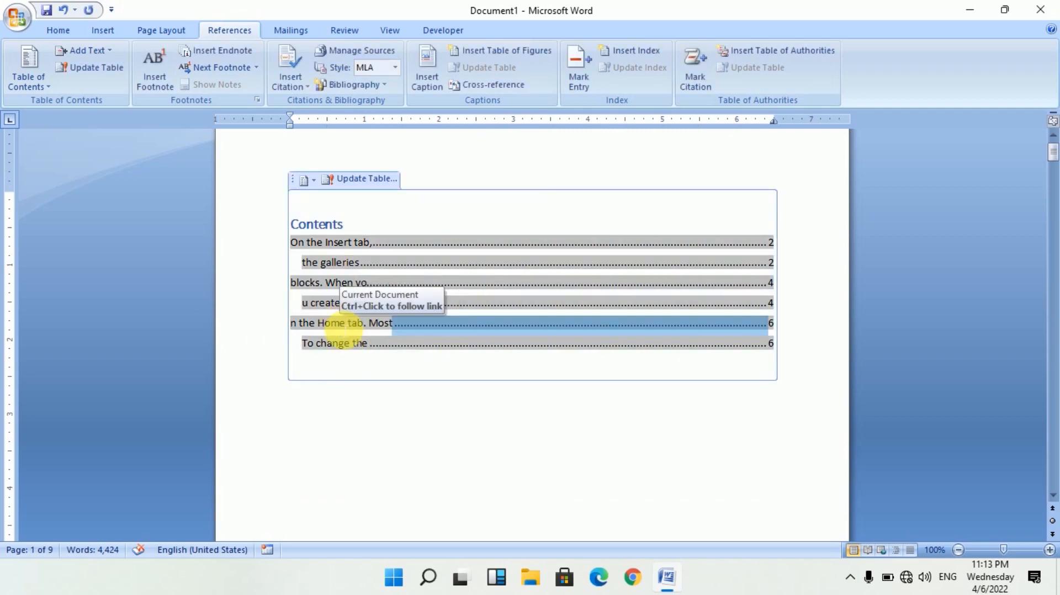
pyautogui.keyDown('ctrl'); pyautogui.click(364, 323); pyautogui.keyUp('ctrl')
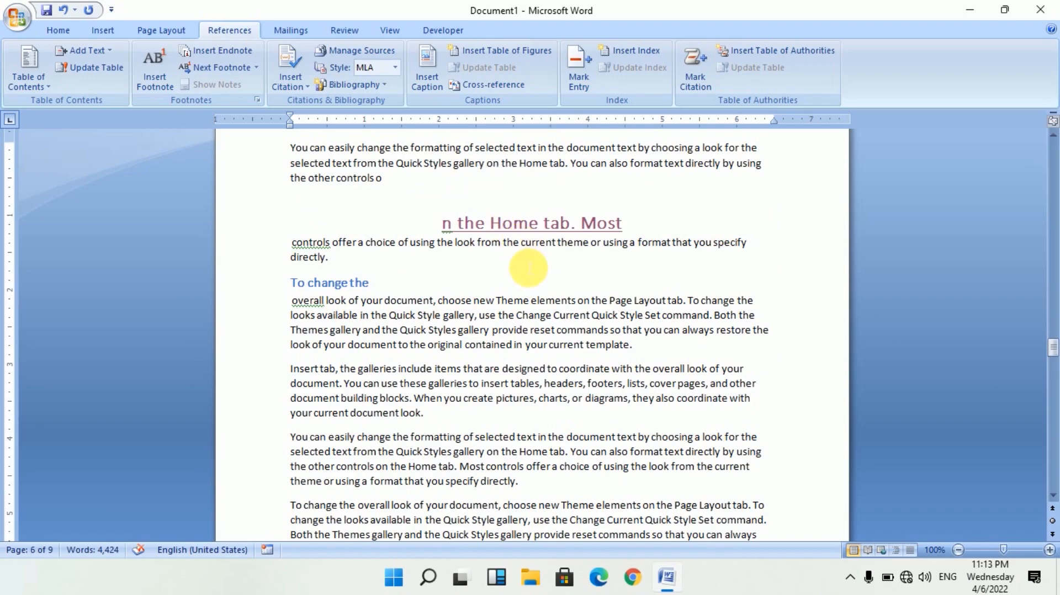
# Step: Hyperlink the "blocks. When yo" heading to Top of the Document and follow the link to the table of contents
pyautogui.scroll(10, 522, 254)
pyautogui.scroll(10, 528, 267)
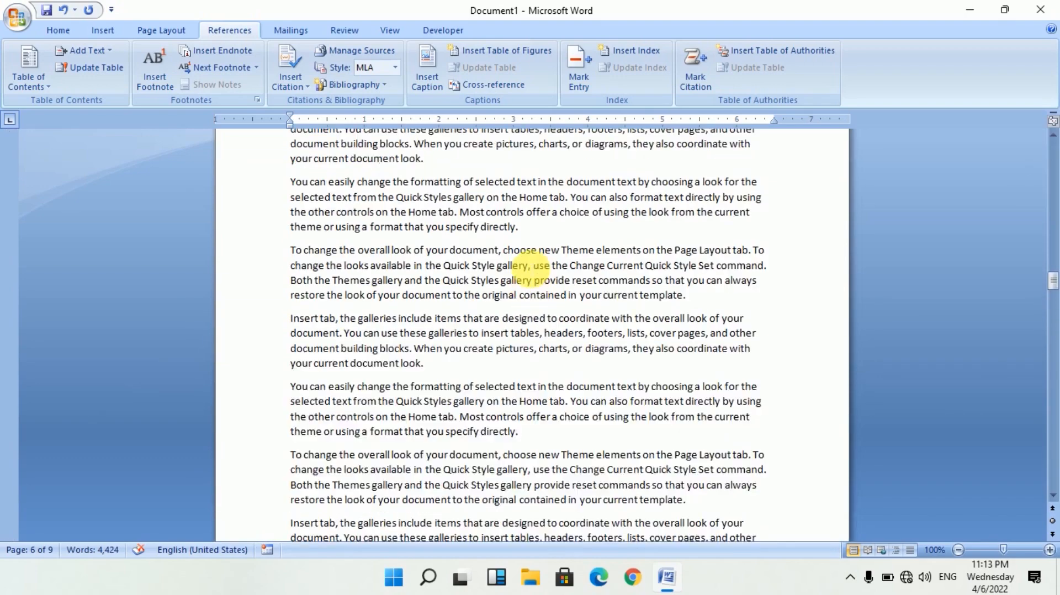
pyautogui.click(518, 393)
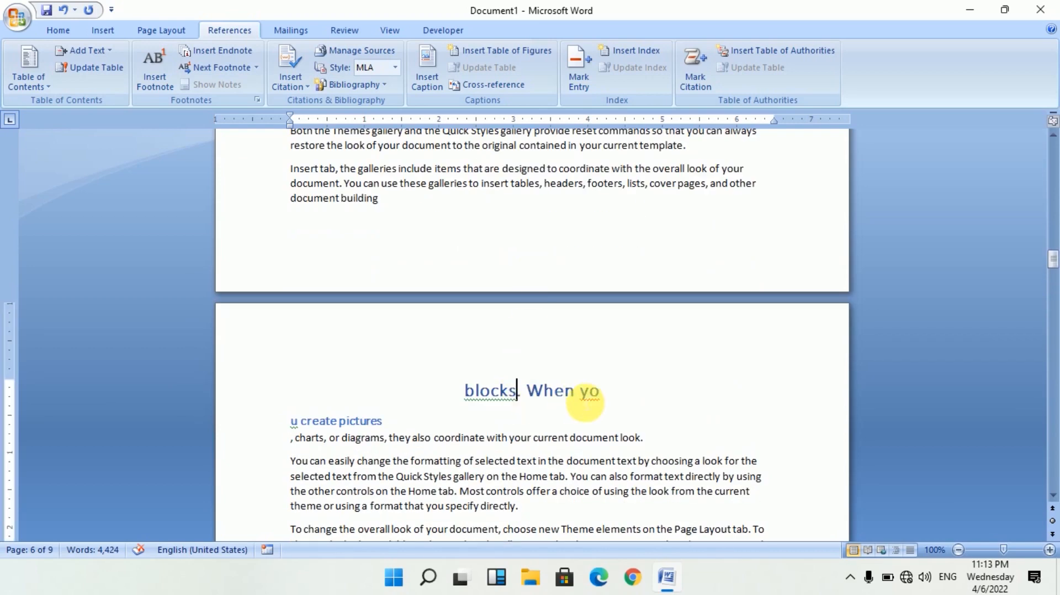
pyautogui.moveTo(659, 398); pyautogui.dragTo(493, 374)
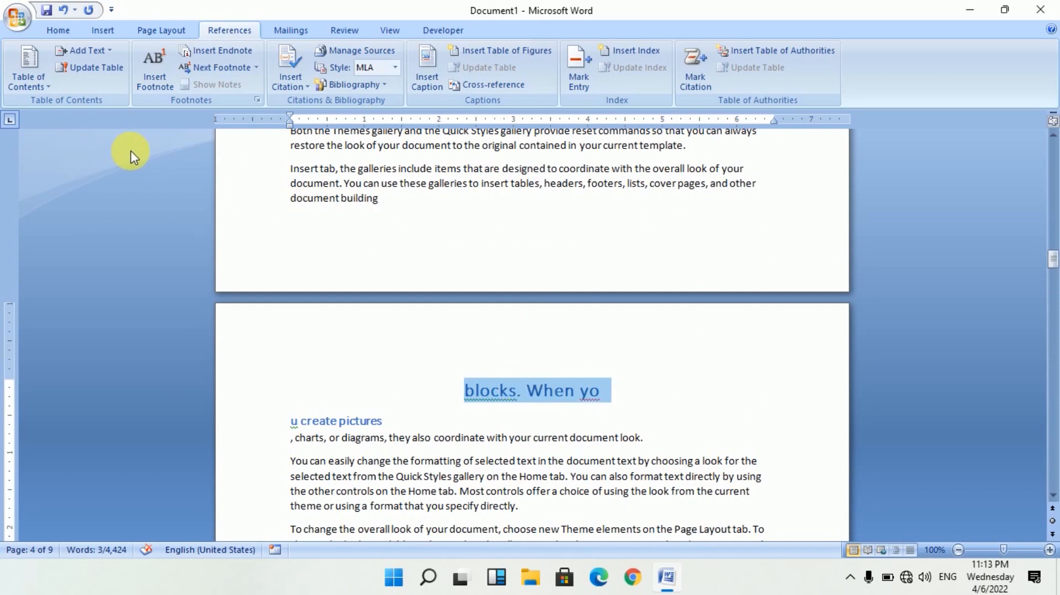
pyautogui.hotkey('ctrl', 'k')
pyautogui.click(143, 244)
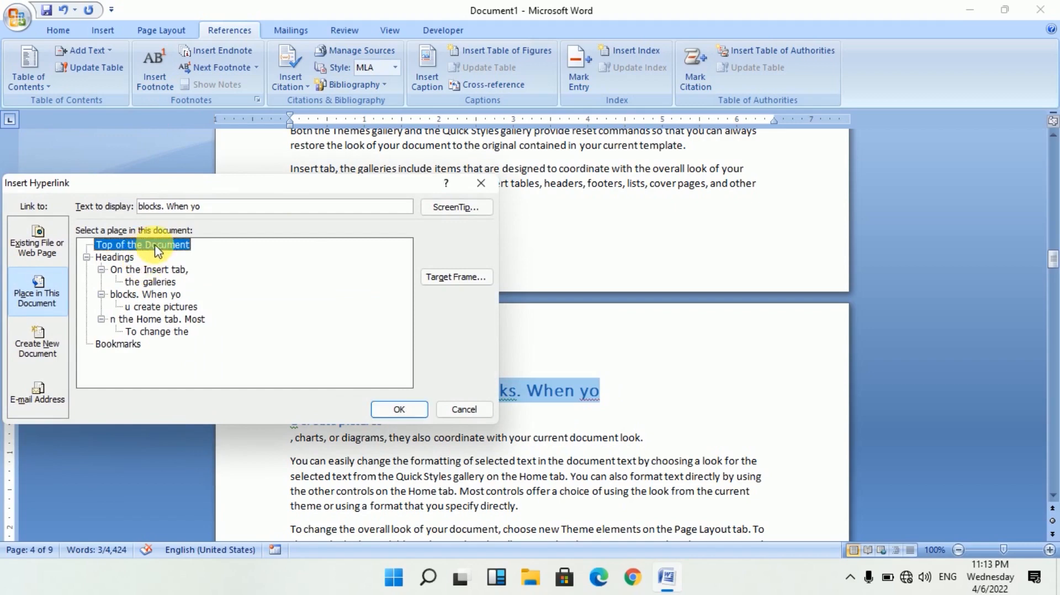
pyautogui.click(397, 408)
pyautogui.keyDown('ctrl'); pyautogui.click(489, 391); pyautogui.keyUp('ctrl')
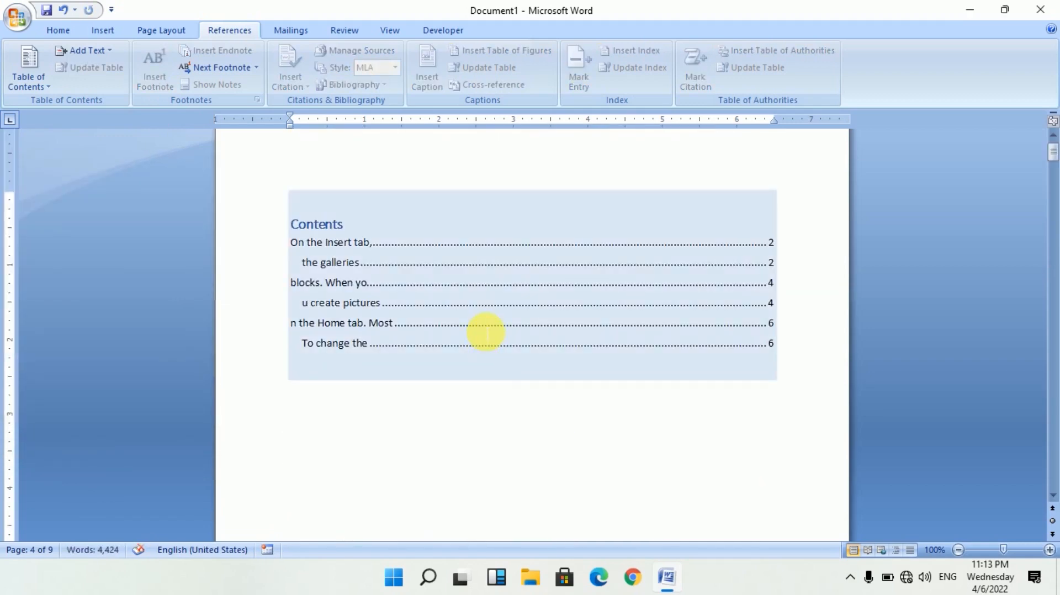
# Step: View the levels available for adding text to the table of contents
pyautogui.click(486, 331)
pyautogui.click(85, 48)
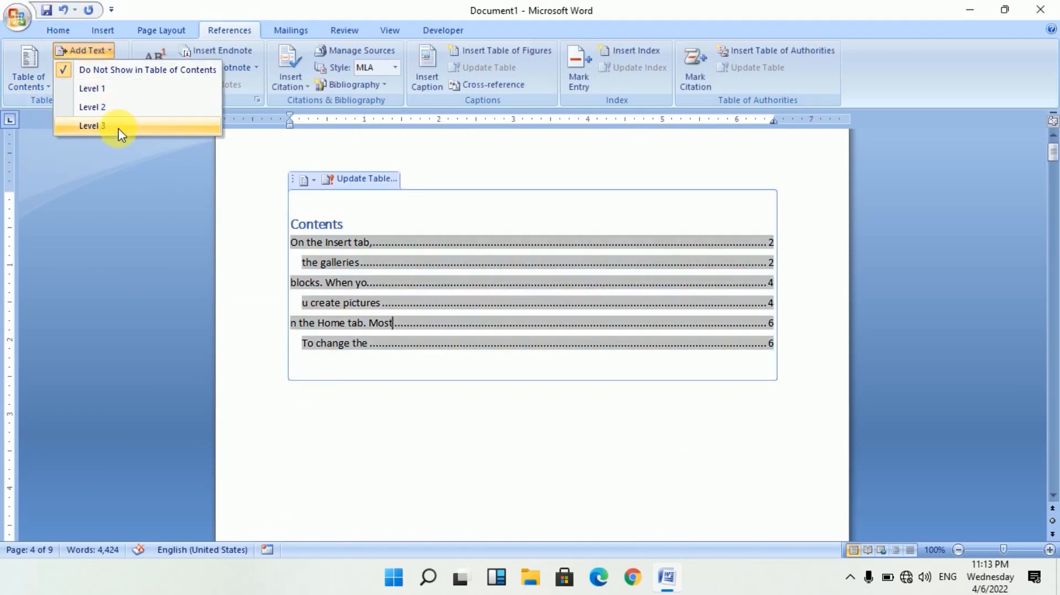
pyautogui.click(518, 316)
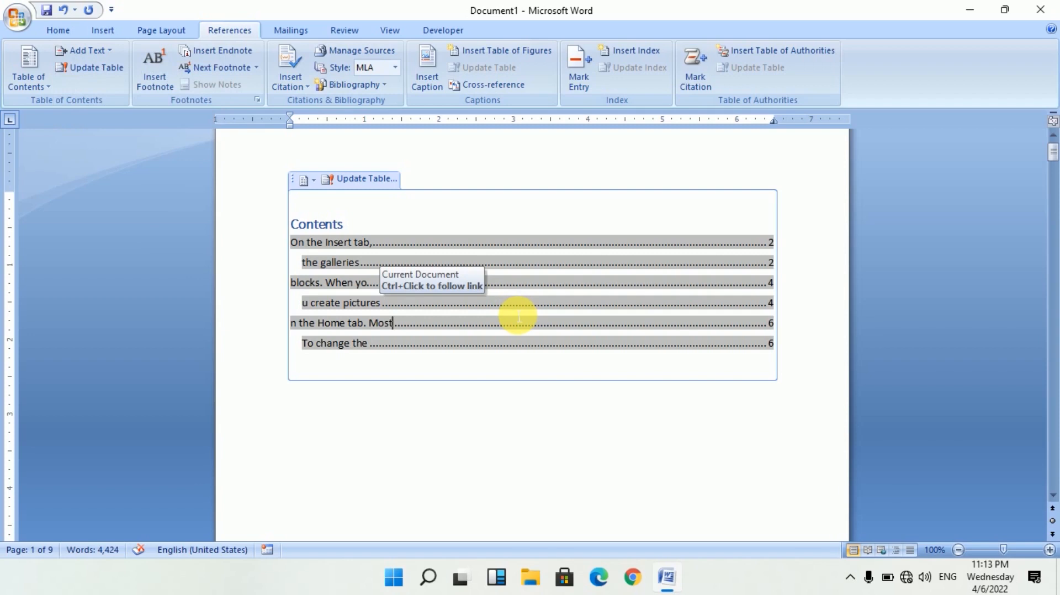
pyautogui.click(88, 50)
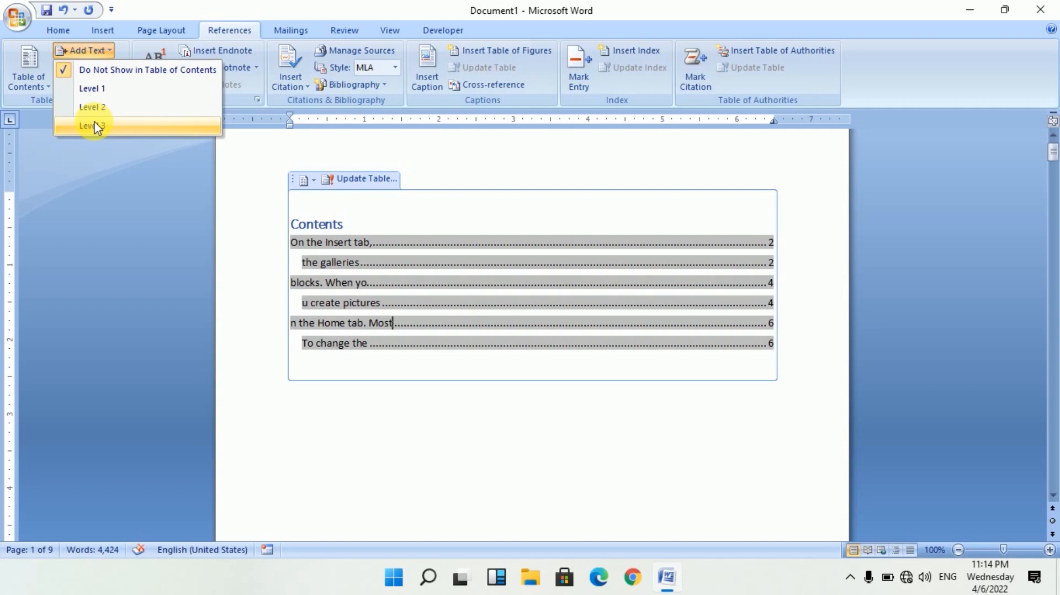
# Step: Split "You can" into its own paragraph in the "the galleries" section and add it to the table of contents as Level 3
pyautogui.scroll(-15, 346, 247)
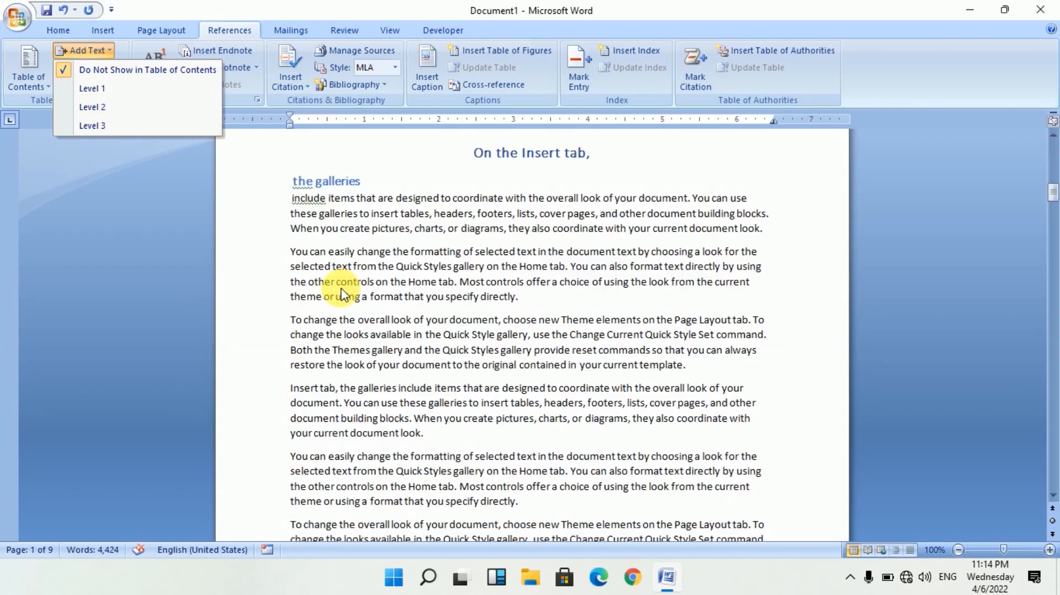
pyautogui.scroll(2, 345, 289)
pyautogui.click(380, 328)
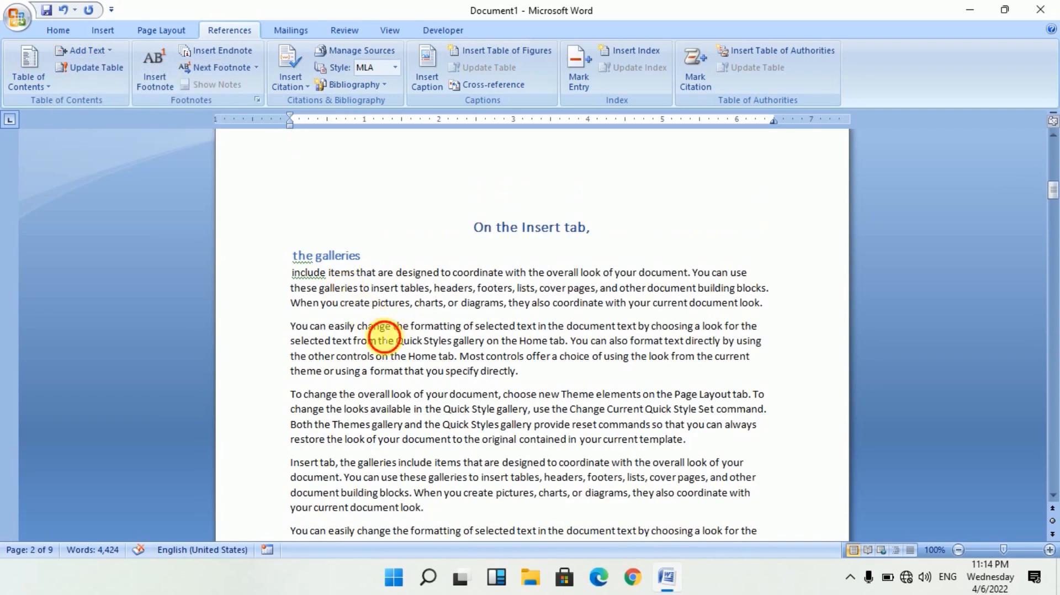
pyautogui.click(327, 327)
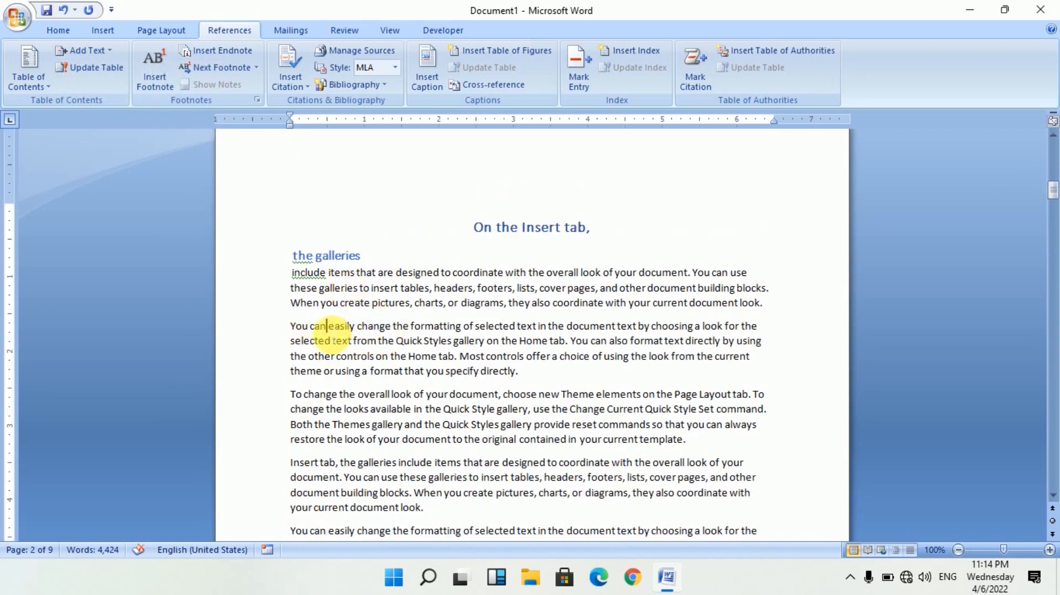
pyautogui.press('Return')
pyautogui.click(269, 328)
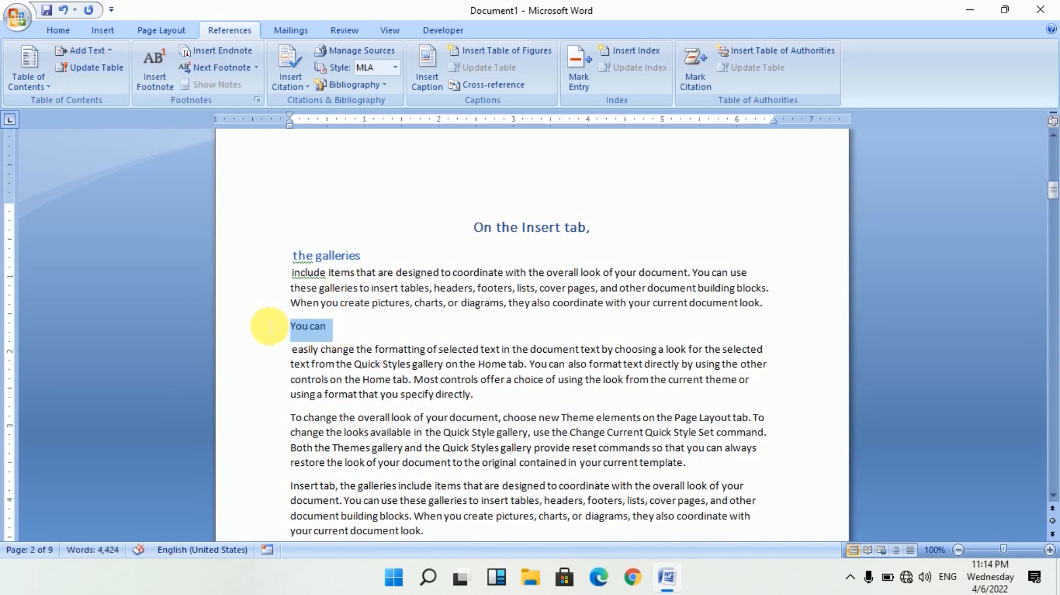
pyautogui.click(83, 50)
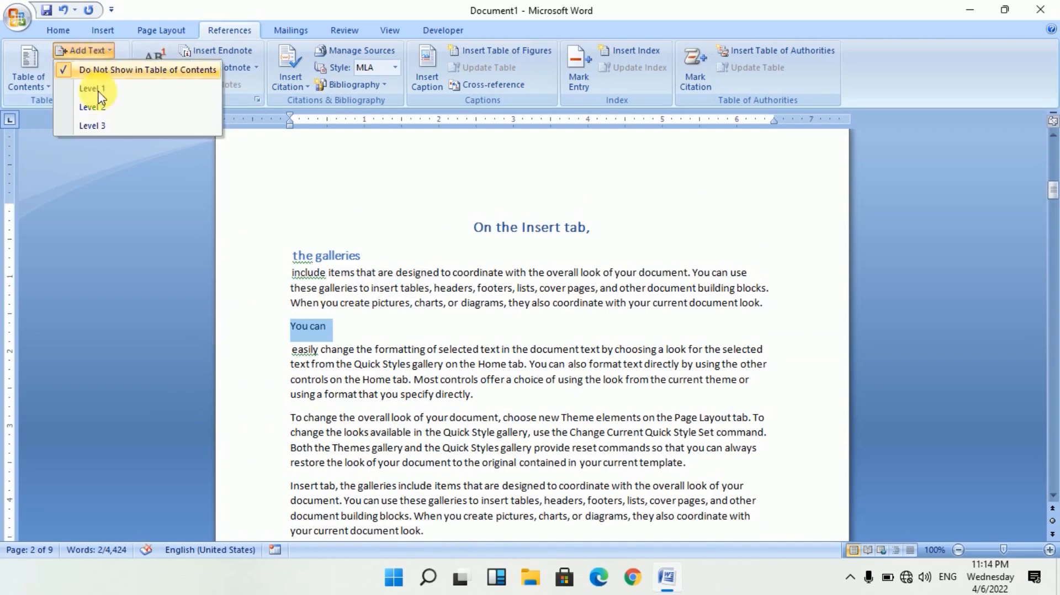
pyautogui.click(105, 129)
pyautogui.click(482, 305)
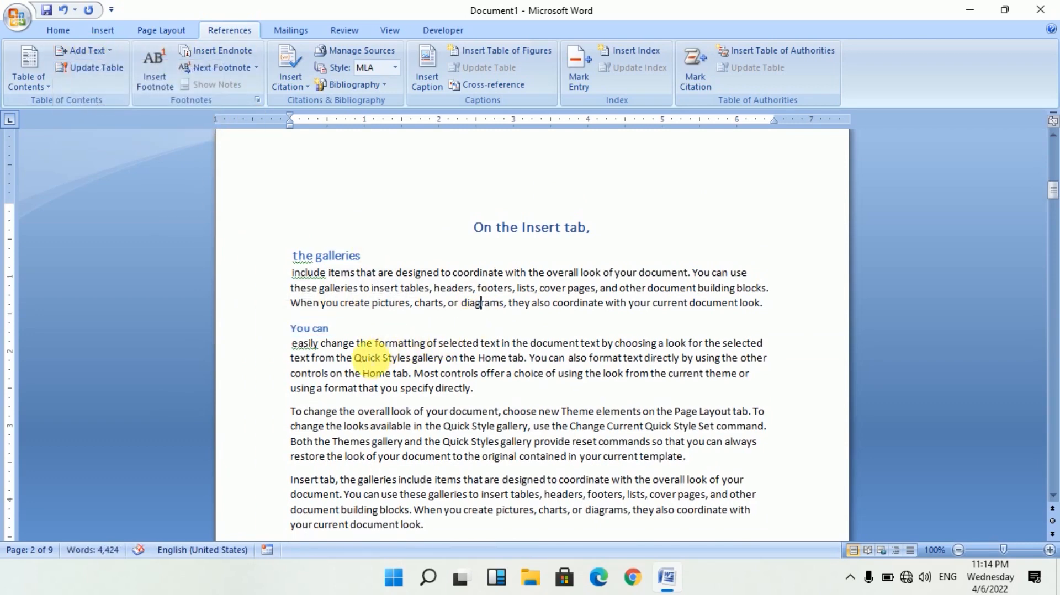
# Step: Split "To" into its own paragraph in the "u create pictures" section and add it to the table of contents as Level 3
pyautogui.scroll(-5, 349, 373)
pyautogui.scroll(-15, 354, 387)
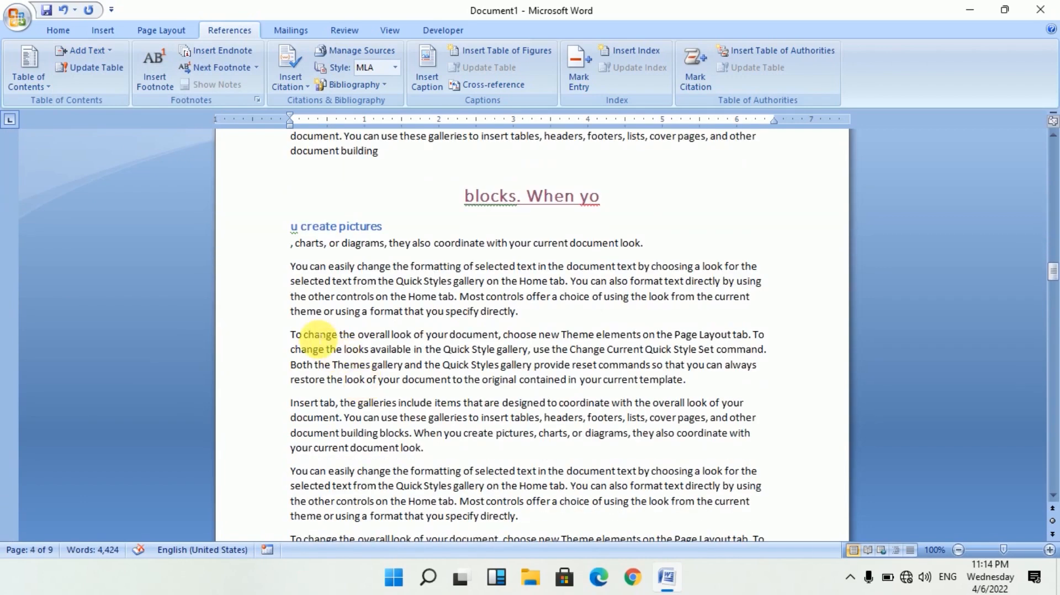
pyautogui.click(304, 335)
pyautogui.press('Return')
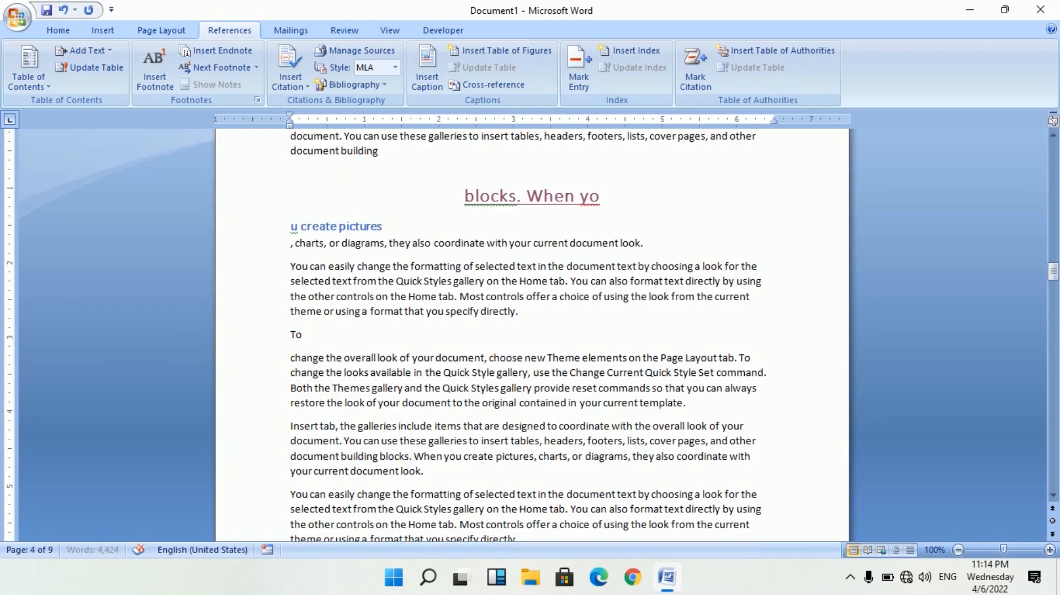
pyautogui.doubleClick(293, 337)
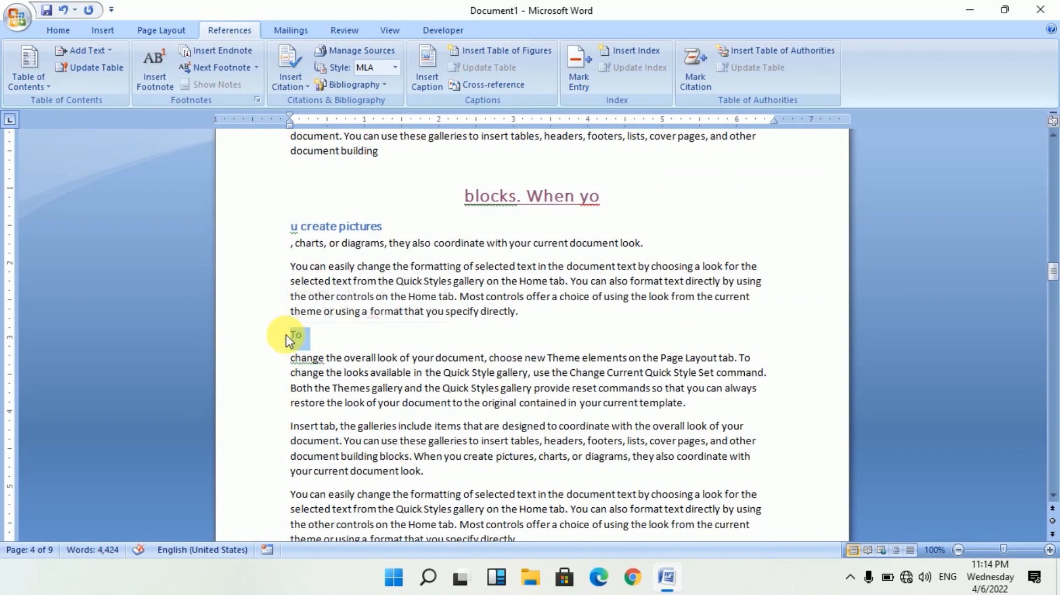
pyautogui.click(77, 50)
pyautogui.click(88, 123)
pyautogui.scroll(3, 982, 224)
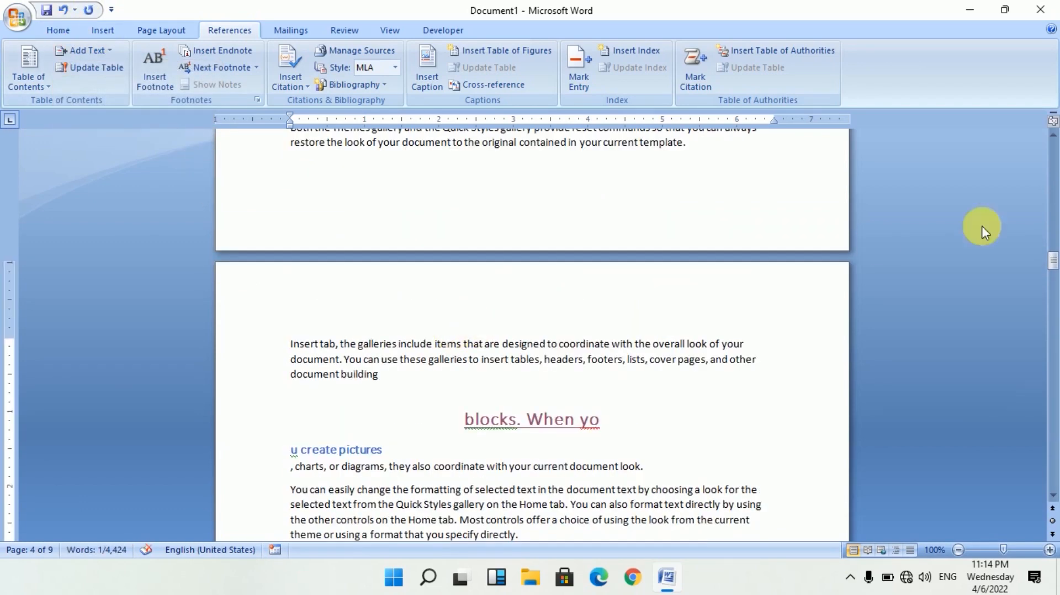
# Step: Examine the available commands and options for updating the table of contents without applying any of them
pyautogui.moveTo(1053, 260); pyautogui.dragTo(1053, 139)
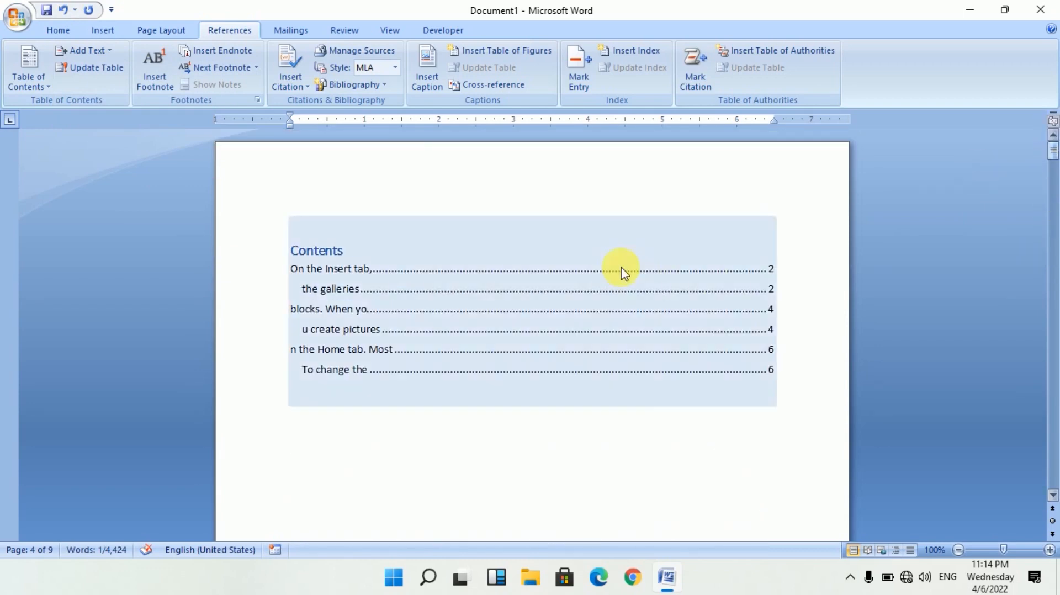
pyautogui.click(624, 272)
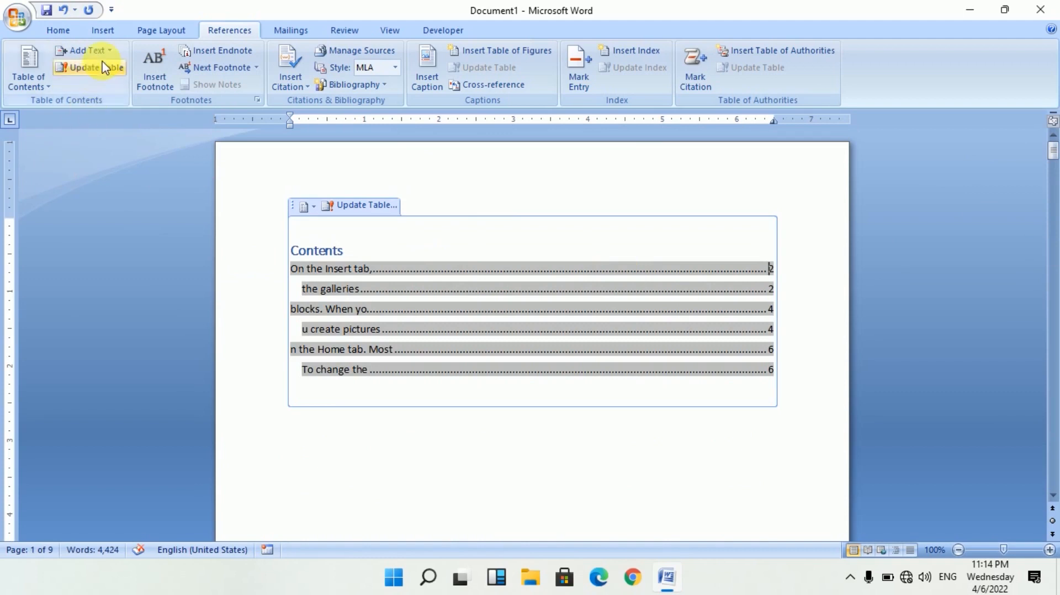
pyautogui.click(116, 71)
pyautogui.click(514, 116)
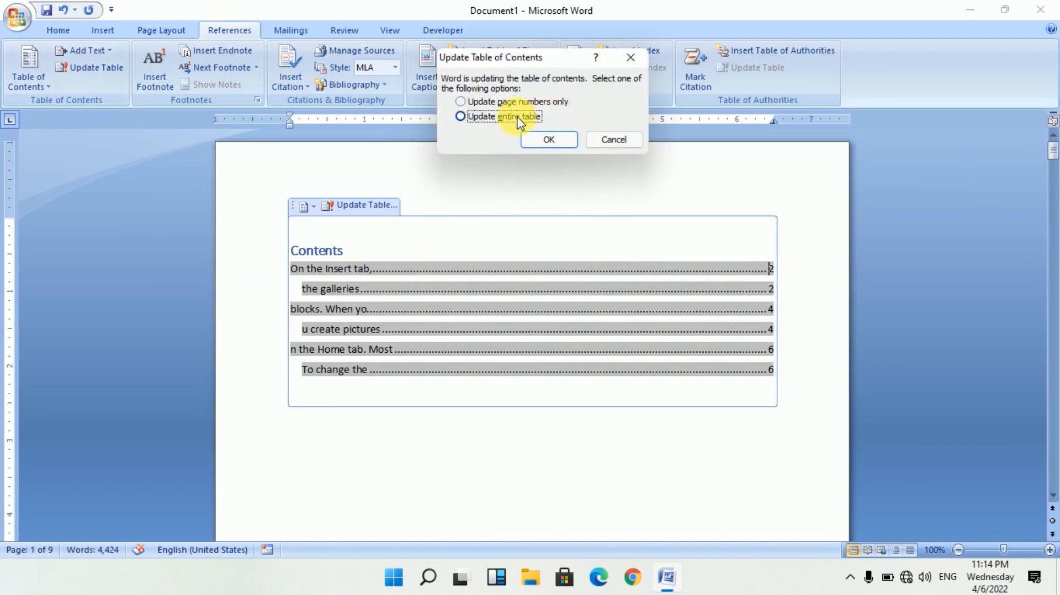
pyautogui.click(610, 138)
pyautogui.click(379, 207)
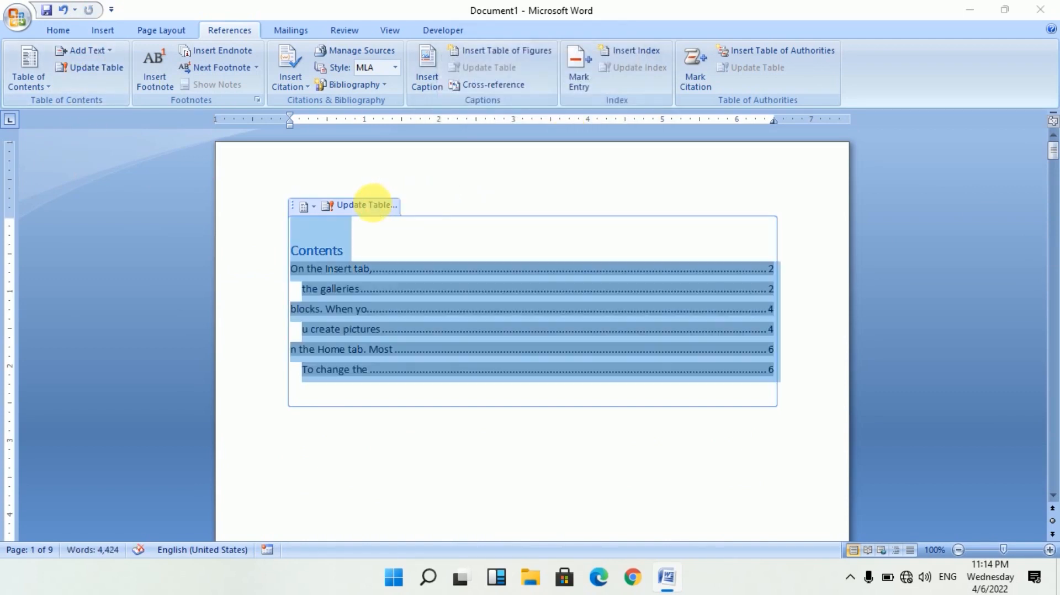
pyautogui.click(596, 146)
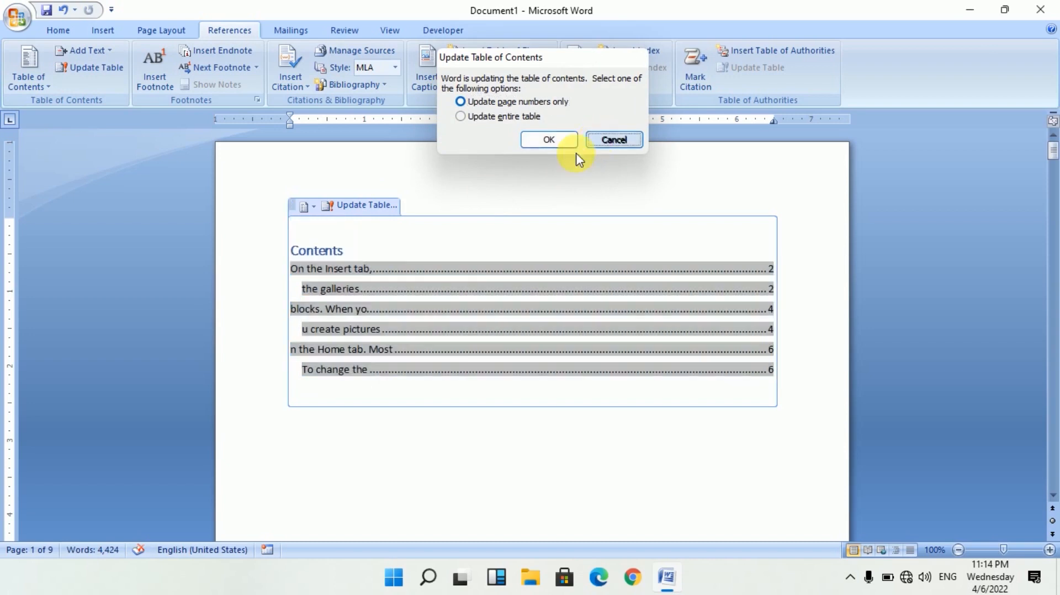
pyautogui.rightClick(413, 302)
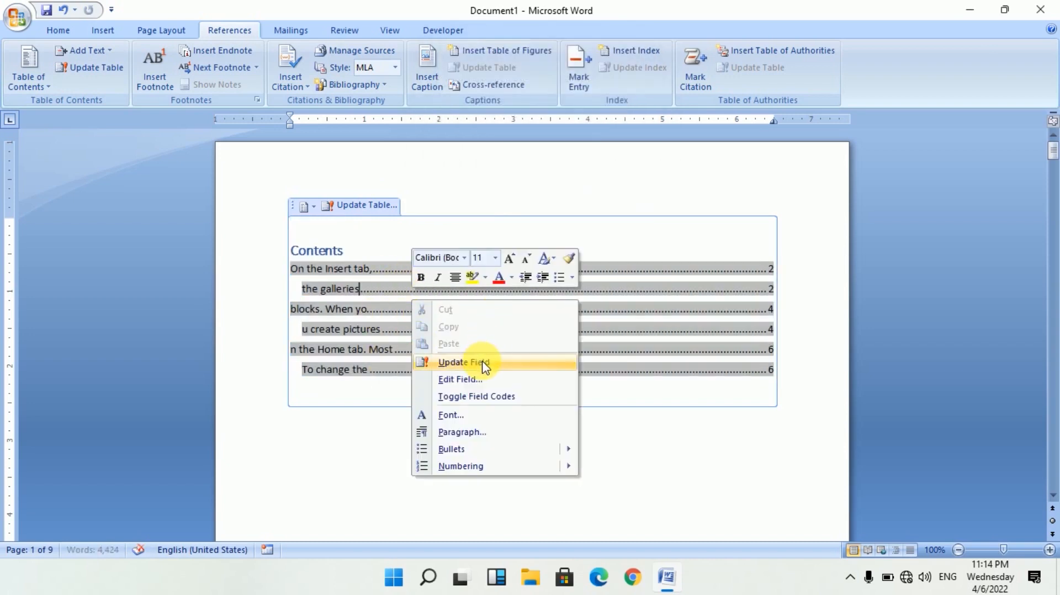
pyautogui.press('Escape')
# Step: Update the entire table of contents so it includes the Level 3 entries "You can" and "To"
pyautogui.click(360, 207)
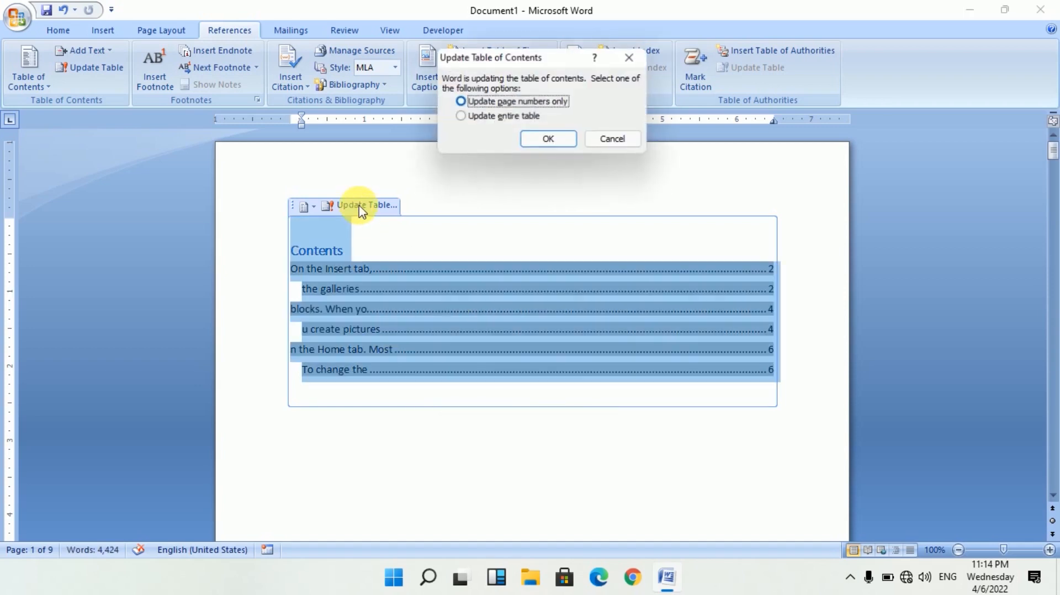
pyautogui.click(486, 115)
pyautogui.click(557, 142)
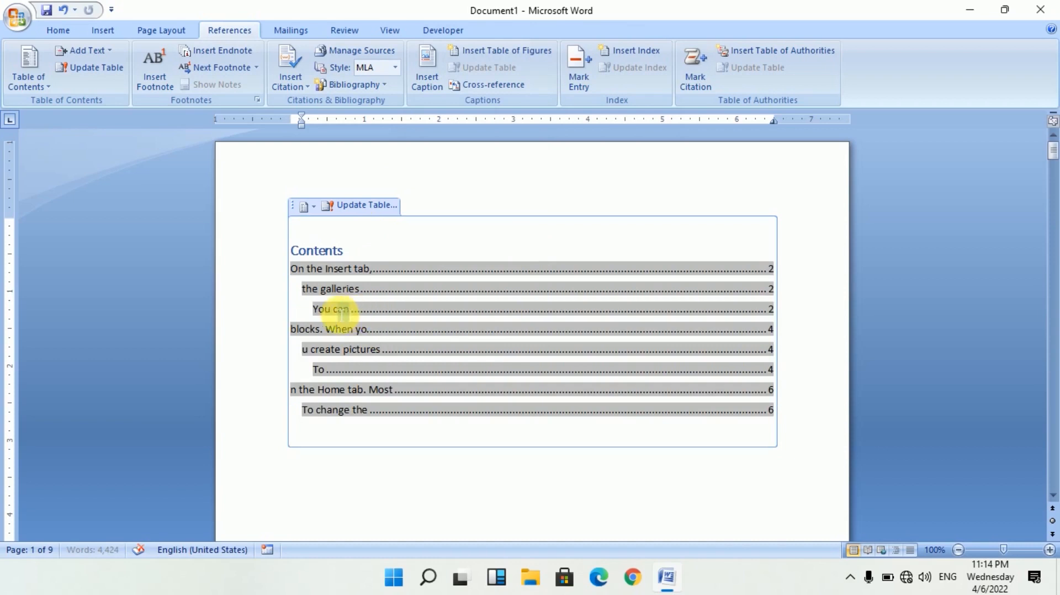
pyautogui.moveTo(349, 309); pyautogui.dragTo(313, 309)
pyautogui.moveTo(325, 369); pyautogui.dragTo(303, 380)
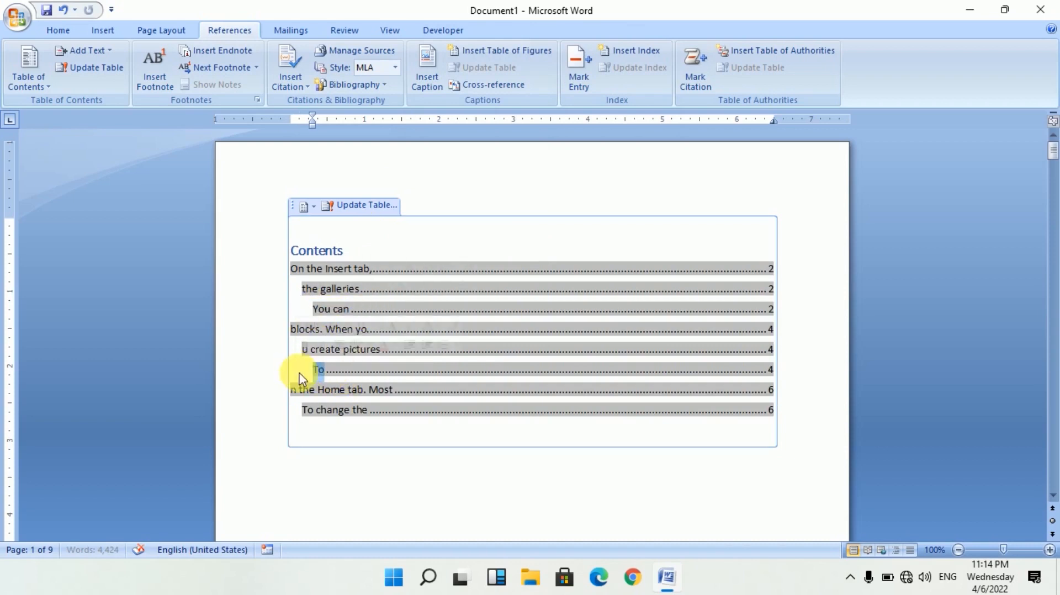
pyautogui.click(366, 372)
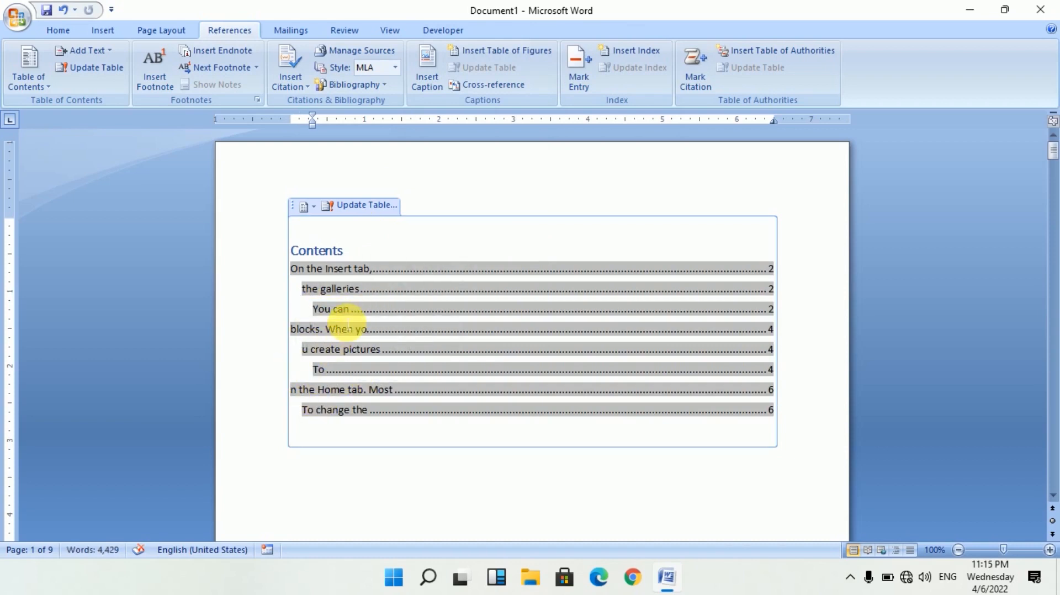
# Step: Follow the "You can" and "To" links in the table of contents to their headings, returning to the table after each
pyautogui.keyDown('ctrl'); pyautogui.click(341, 309); pyautogui.keyUp('ctrl')
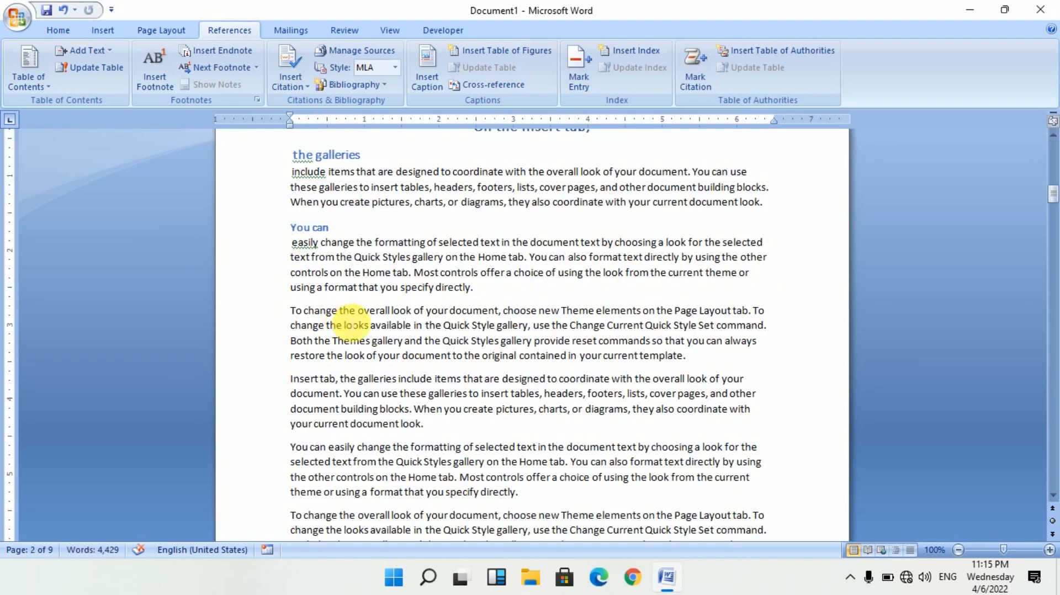
pyautogui.scroll(20, 349, 323)
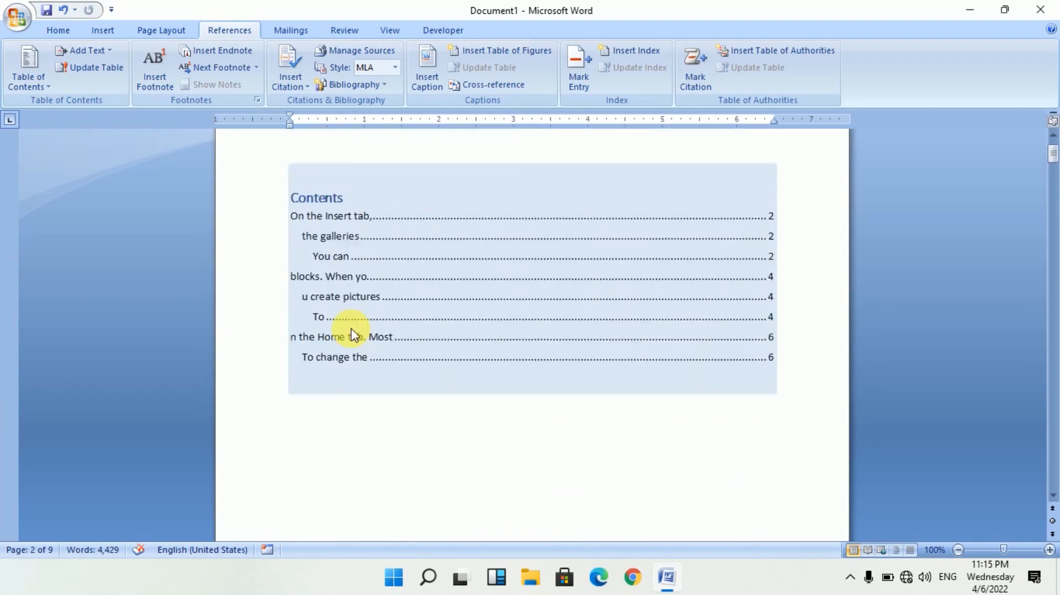
pyautogui.click(321, 369)
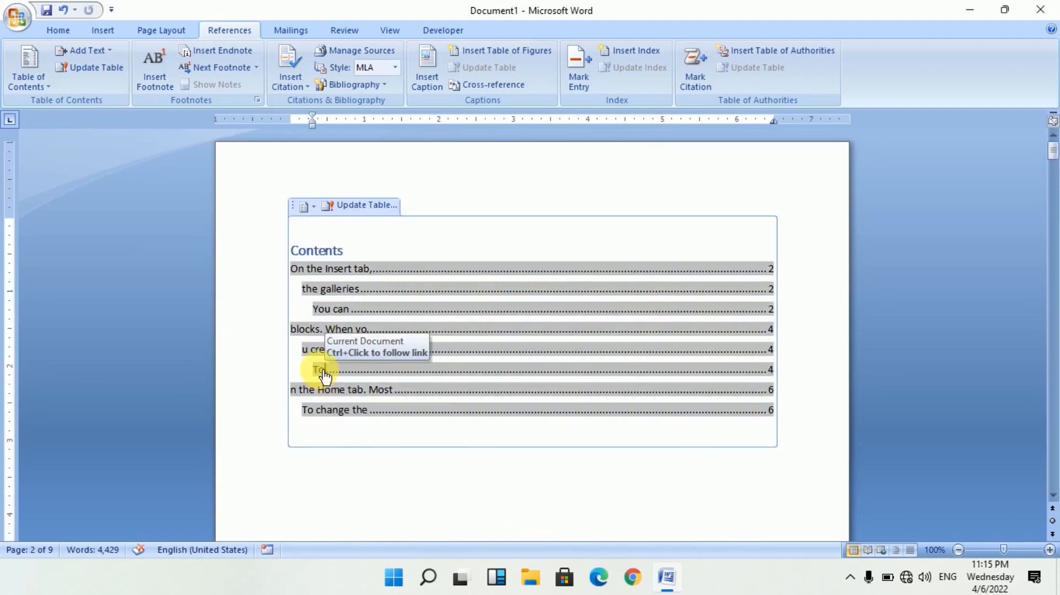
pyautogui.keyDown('ctrl'); pyautogui.click(322, 369); pyautogui.keyUp('ctrl')
pyautogui.scroll(10, 386, 331)
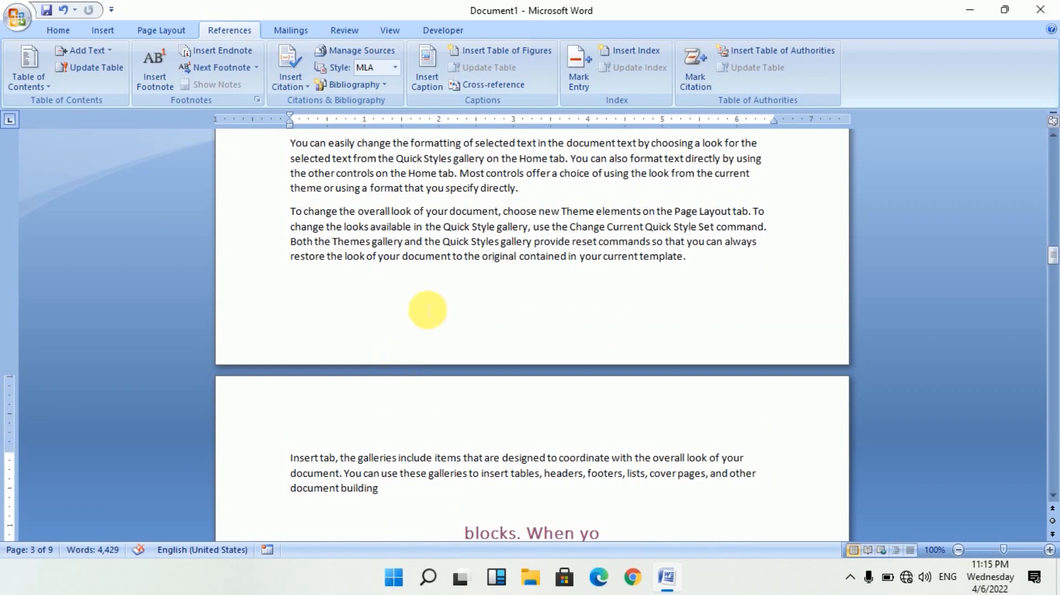
pyautogui.hotkey('ctrl', 'z')
pyautogui.scroll(15, 424, 307)
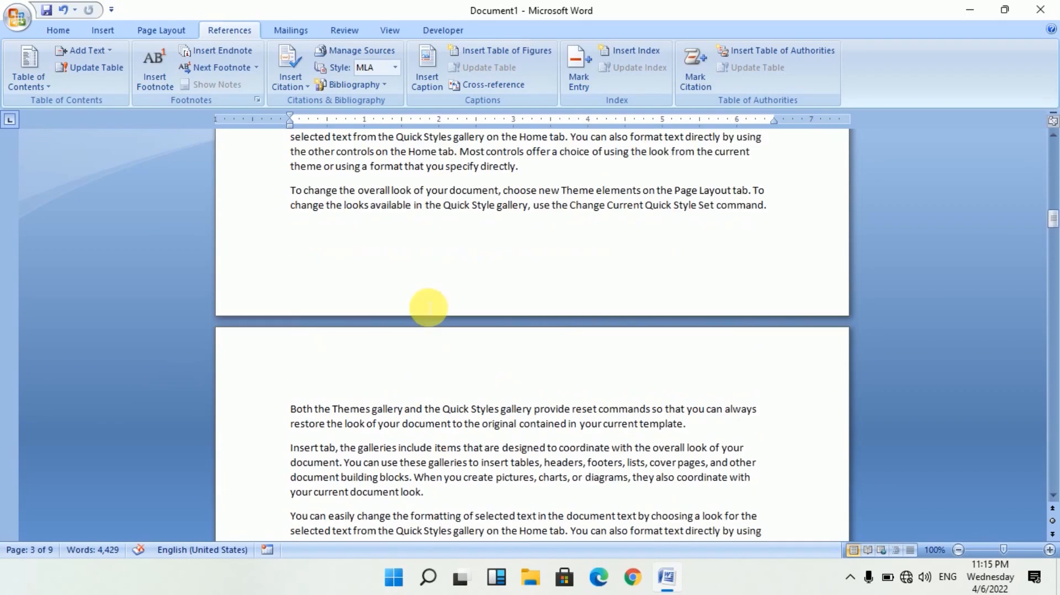
pyautogui.scroll(10, 421, 301)
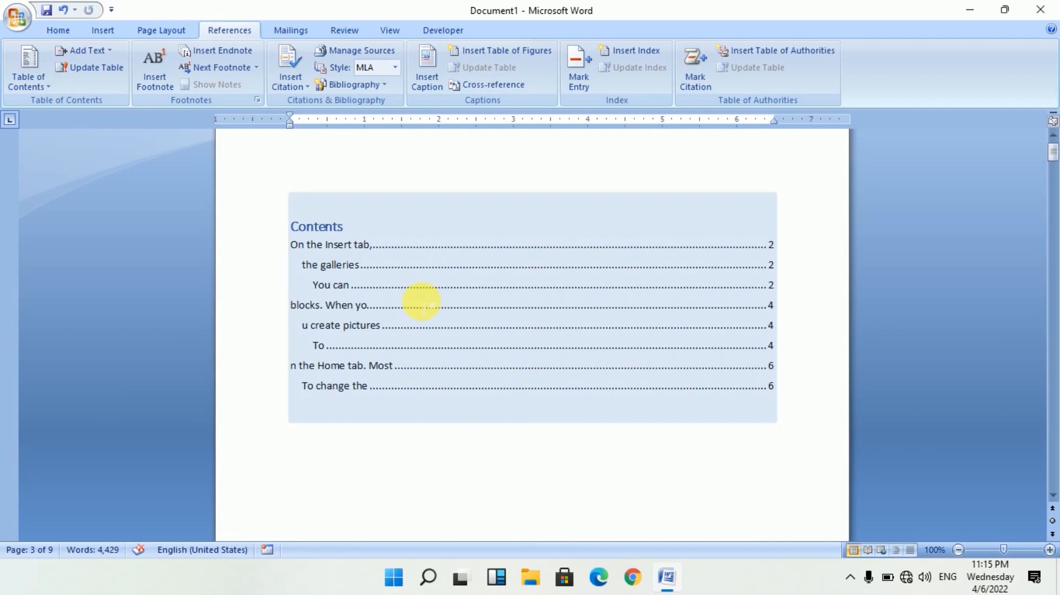
# Step: Undo the table of contents and heading edits back to plain body text starting on the first page
pyautogui.hotkey('ctrl', 'z')
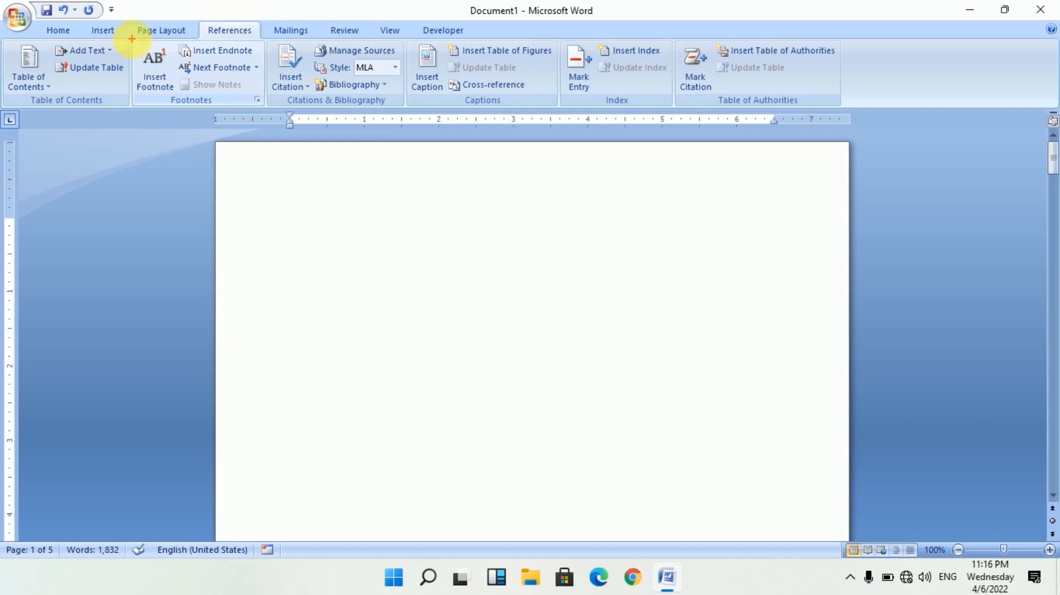
pyautogui.moveTo(132, 39); pyautogui.dragTo(265, 106)
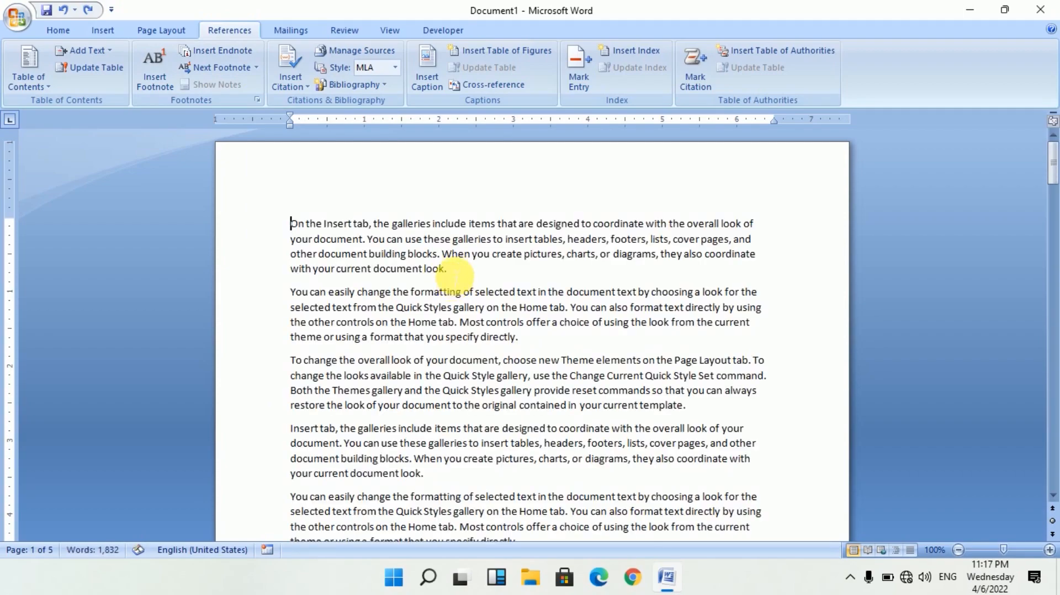
pyautogui.scroll(-6, 453, 273)
pyautogui.scroll(-15, 456, 275)
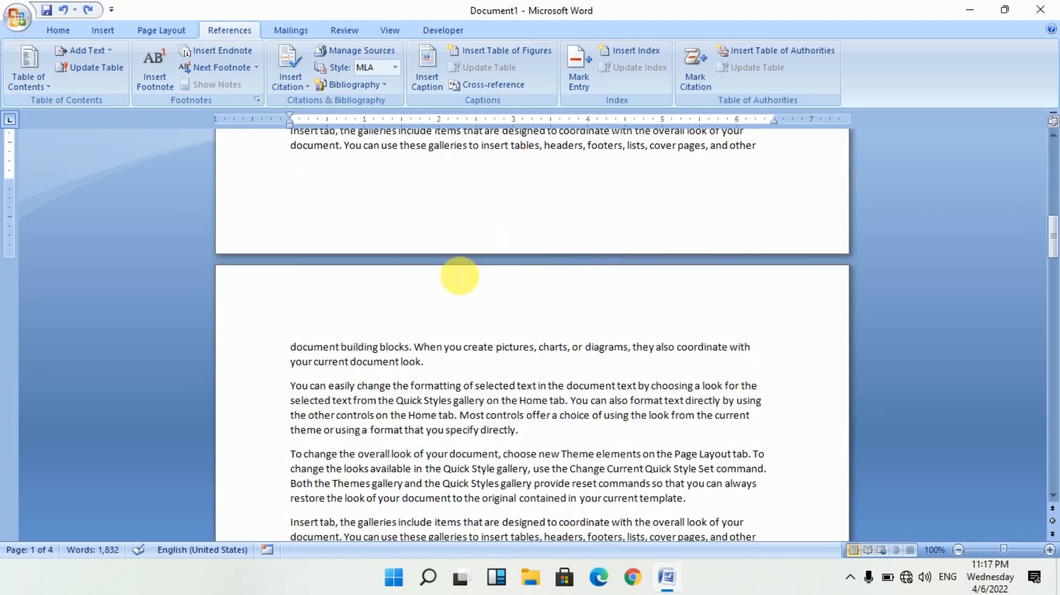
pyautogui.scroll(20, 463, 274)
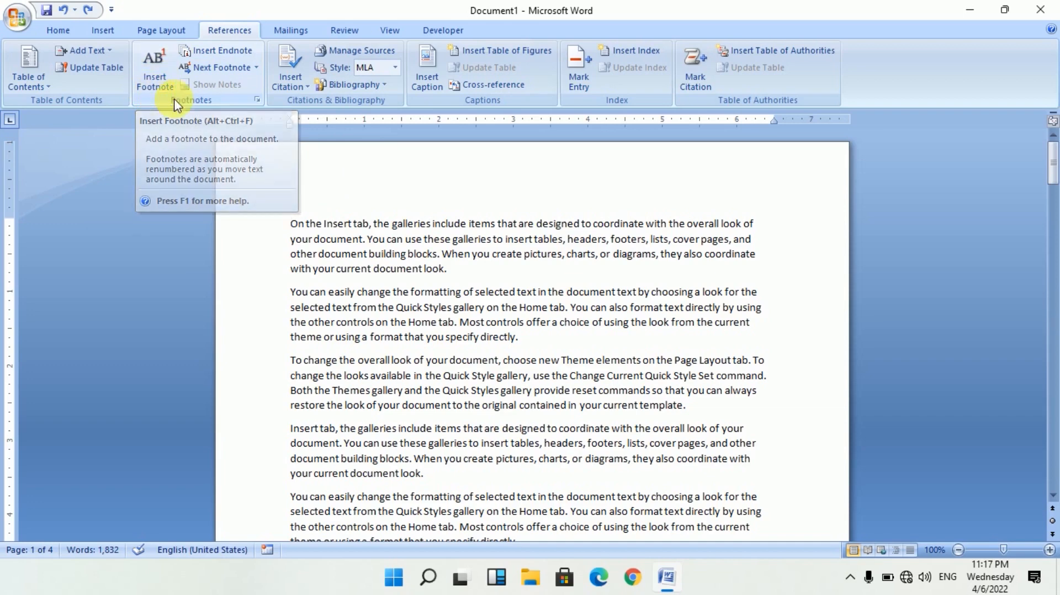
# Step: Examine the bottom of the first page and the space below the document's last paragraph as footnote and endnote locations
pyautogui.scroll(-10, 379, 272)
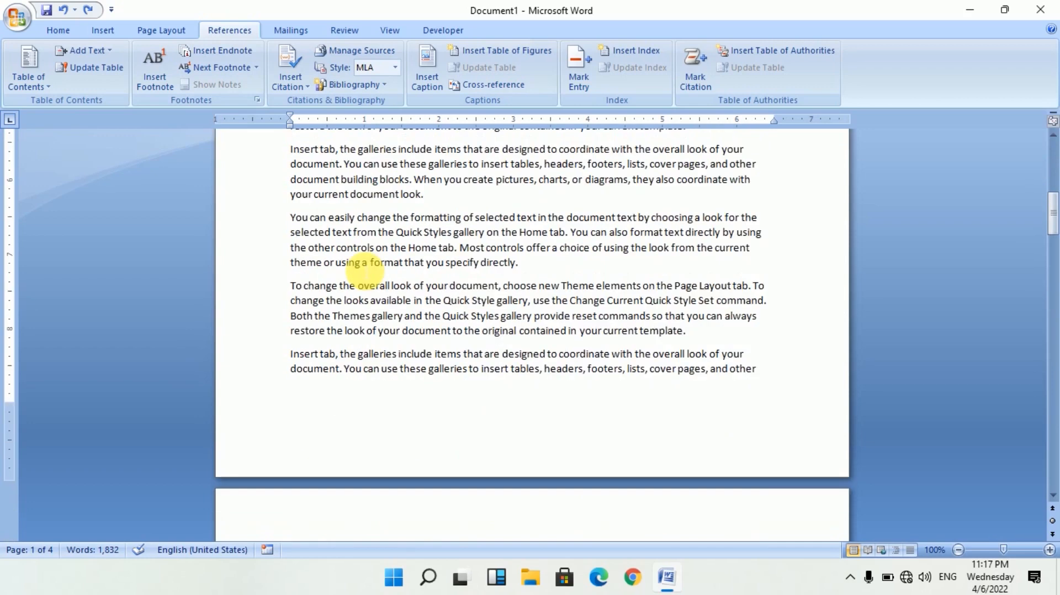
pyautogui.scroll(-4, 365, 271)
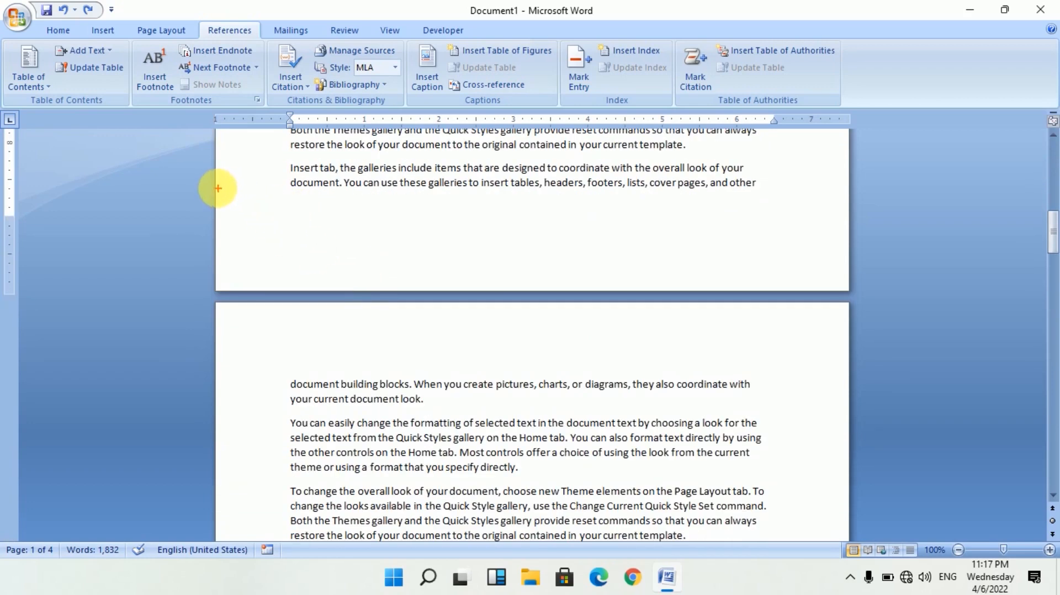
pyautogui.moveTo(219, 188); pyautogui.dragTo(847, 292)
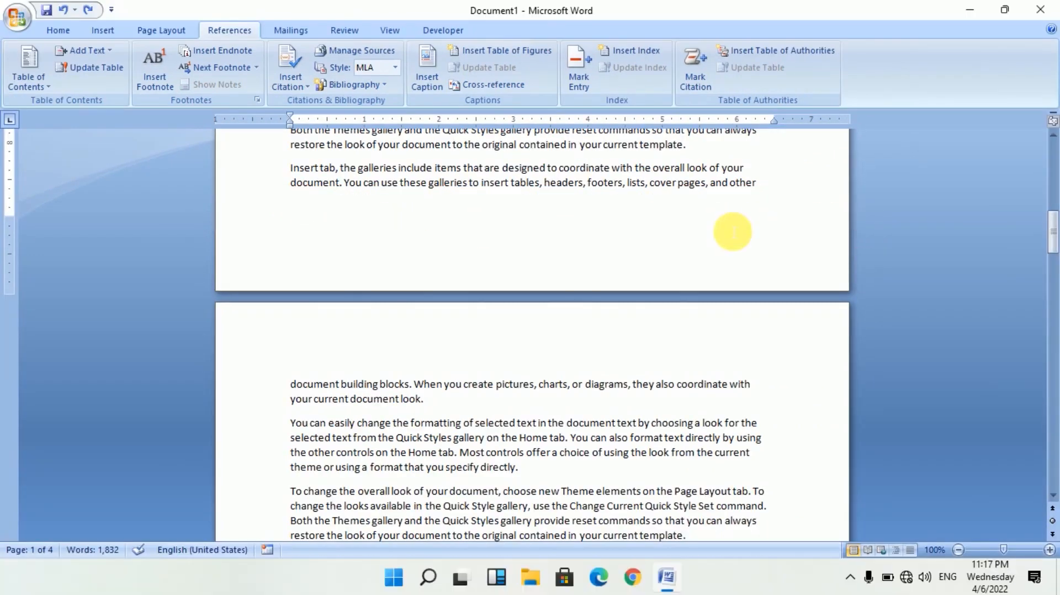
pyautogui.scroll(-8, 730, 227)
pyautogui.scroll(8, 730, 228)
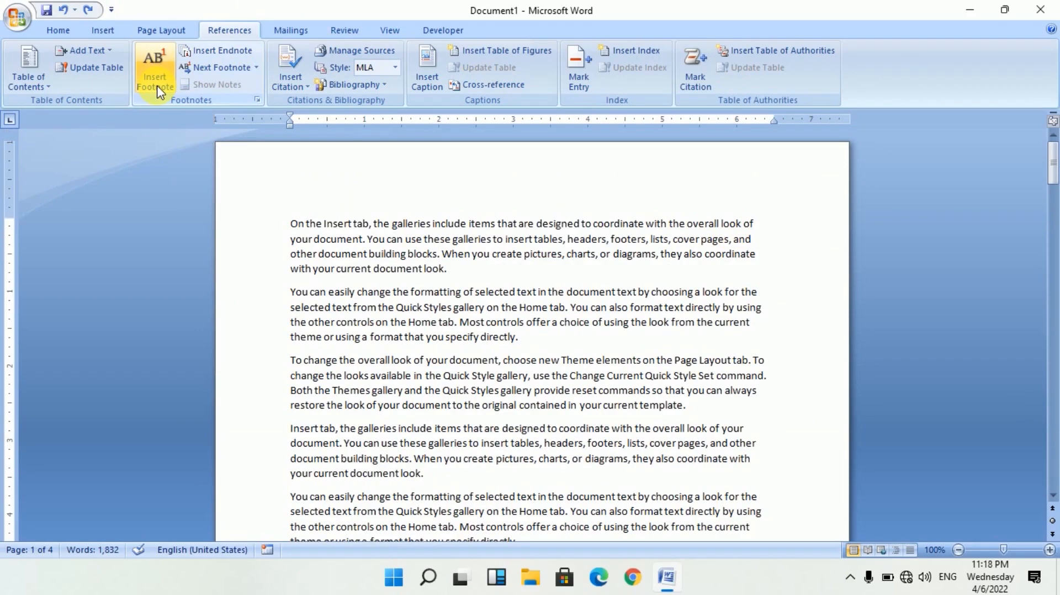
pyautogui.scroll(-5, 538, 373)
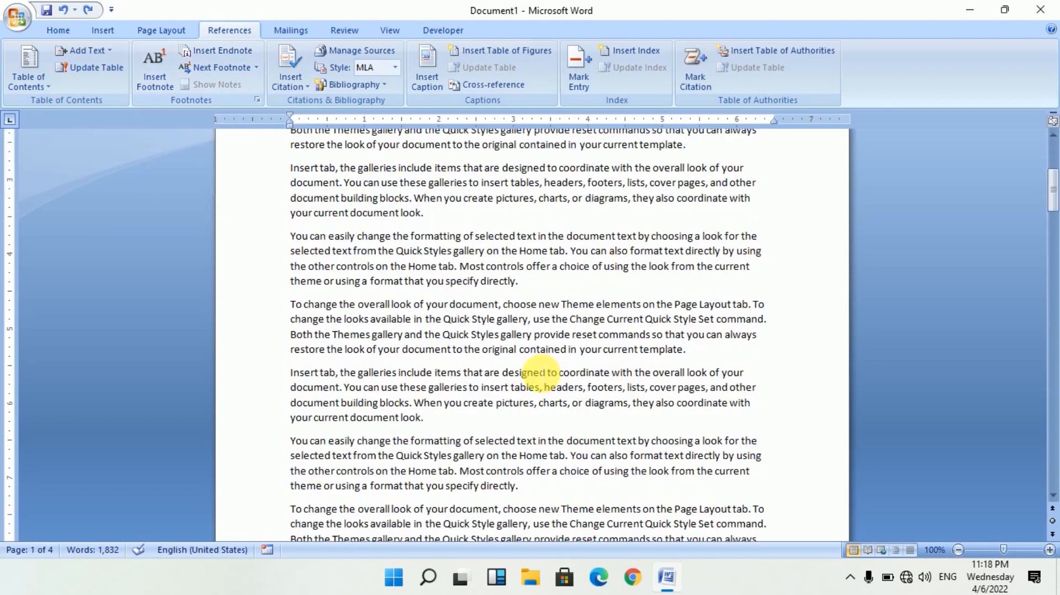
pyautogui.scroll(-3, 540, 371)
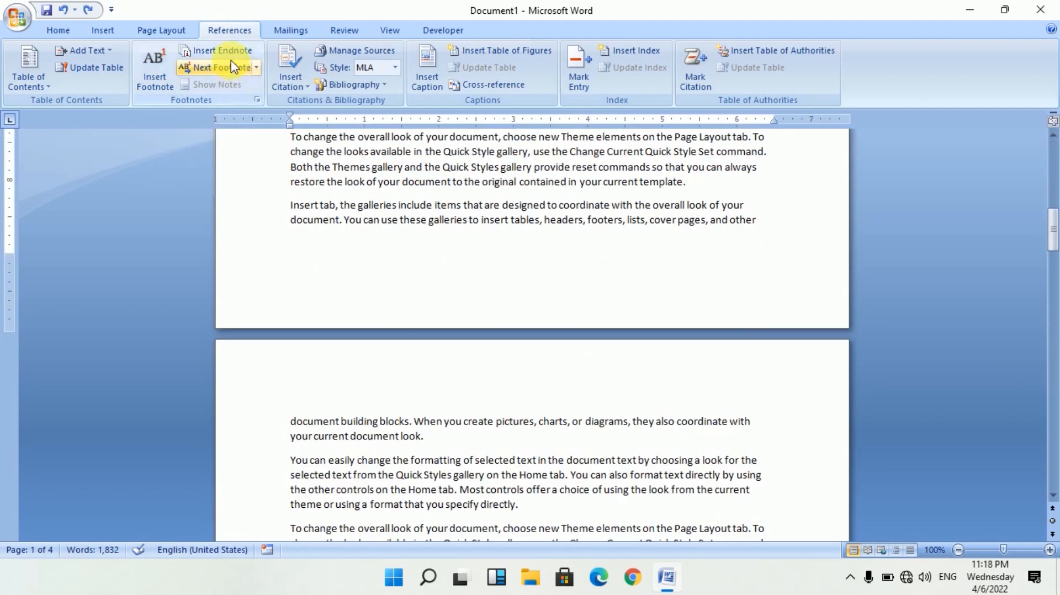
pyautogui.click(539, 271)
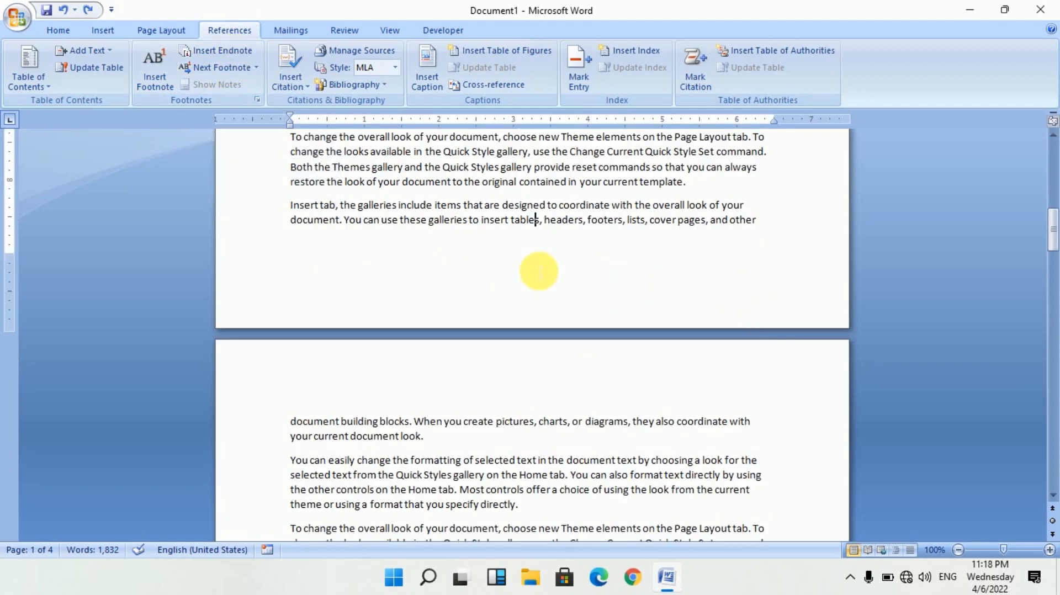
pyautogui.scroll(-5, 532, 279)
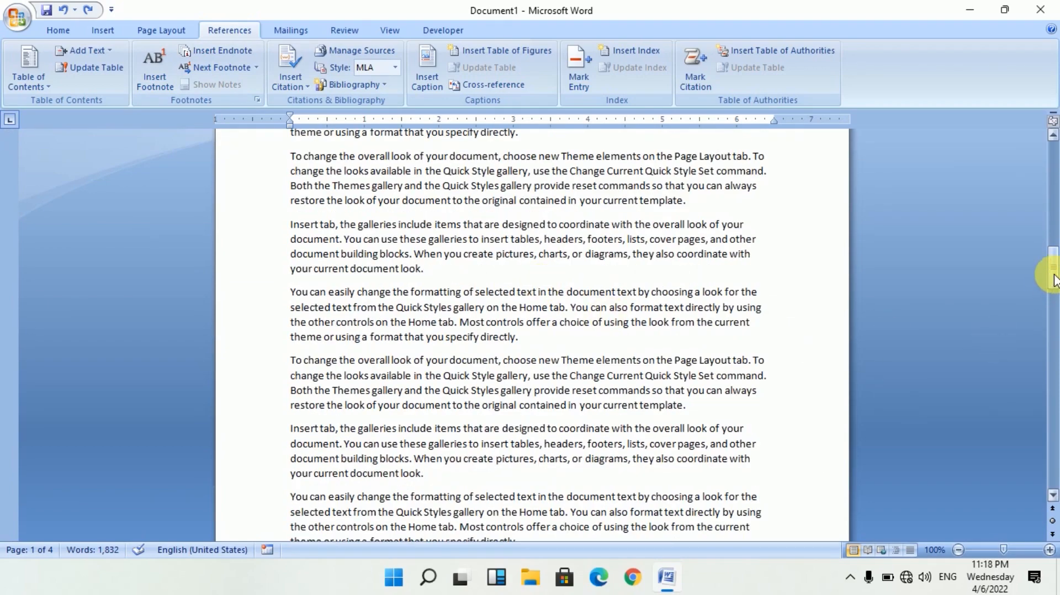
pyautogui.moveTo(1053, 279); pyautogui.dragTo(1056, 434)
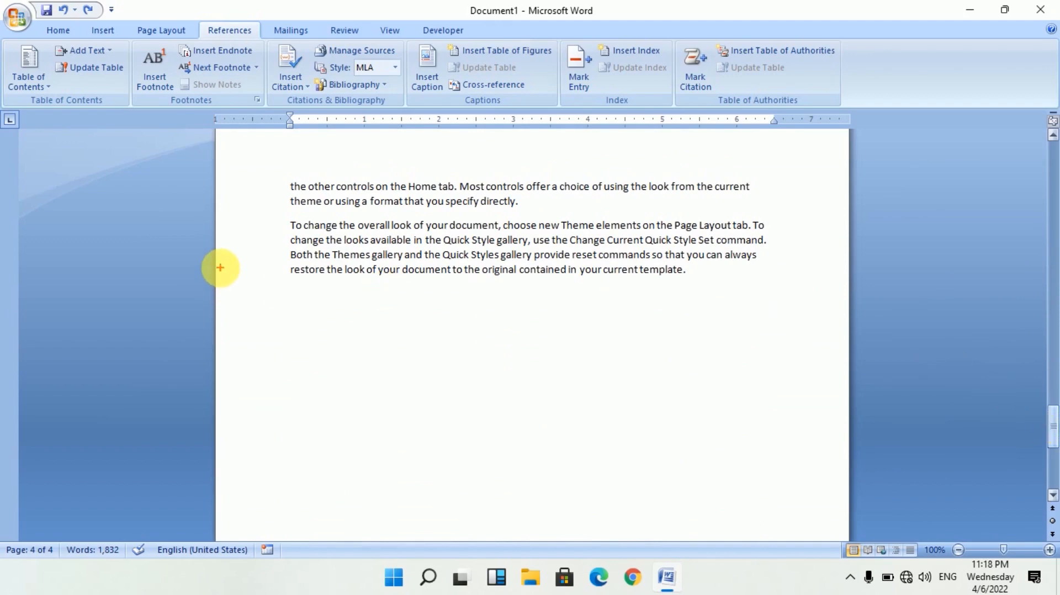
pyautogui.moveTo(221, 268)
pyautogui.mouseDown()
pyautogui.moveTo(312, 312)
pyautogui.moveTo(629, 367)
pyautogui.moveTo(813, 380)
pyautogui.mouseUp()
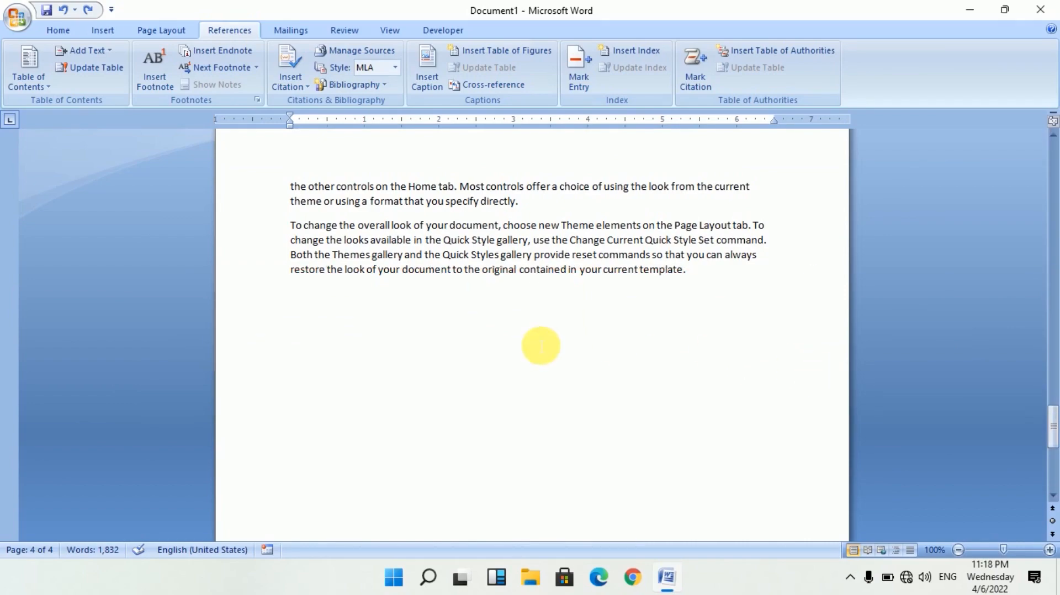
pyautogui.scroll(5, 540, 346)
pyautogui.scroll(20, 623, 352)
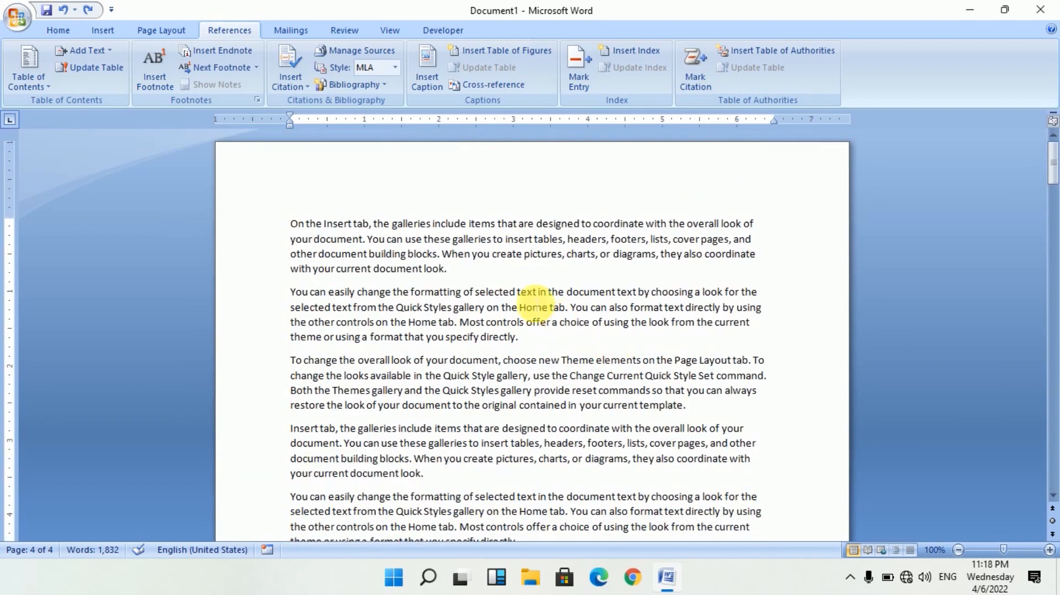
# Step: Insert a footnote on the word "look" in the first line of the first paragraph, with the note text "See"
pyautogui.click(475, 238)
pyautogui.click(503, 239)
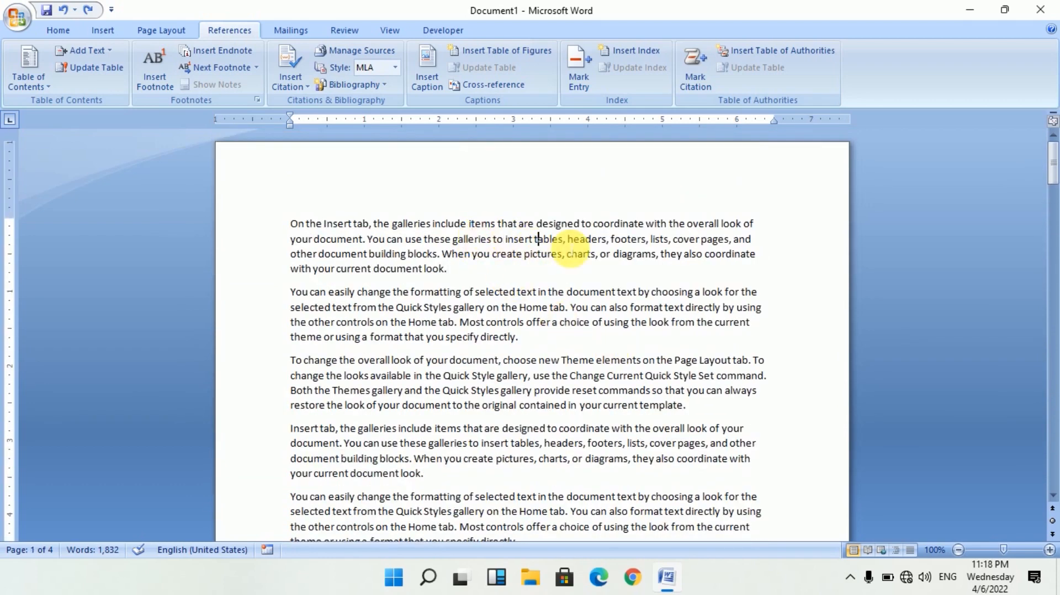
pyautogui.click(602, 238)
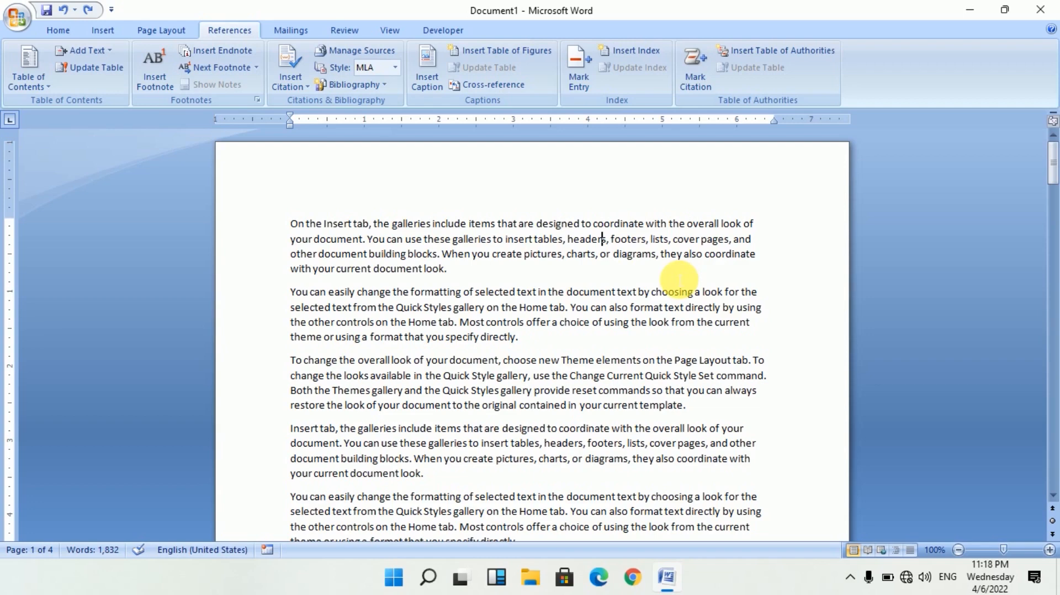
pyautogui.scroll(1, 680, 279)
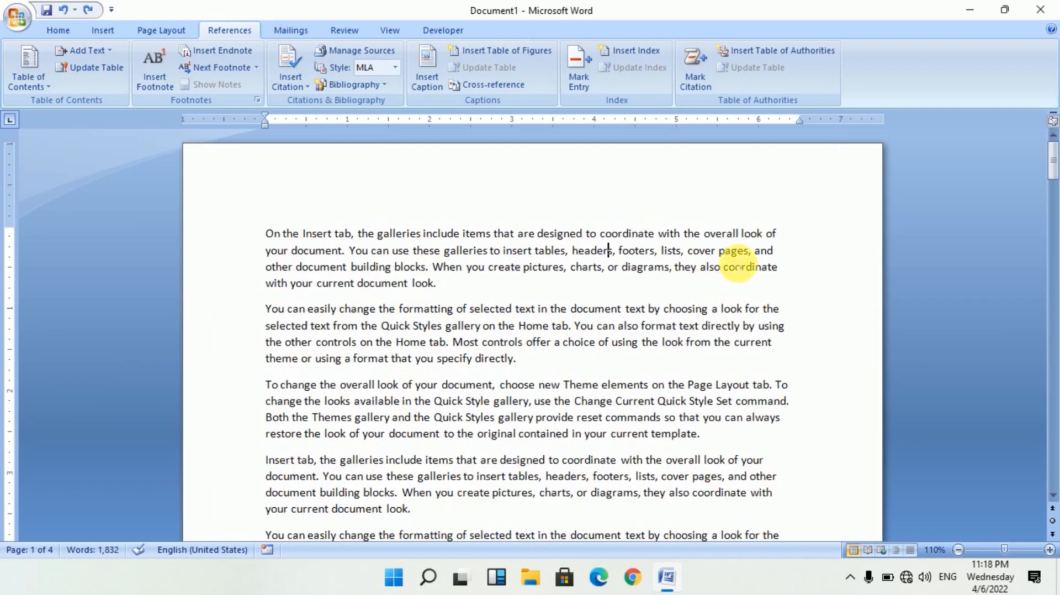
pyautogui.moveTo(706, 234); pyautogui.dragTo(752, 246)
pyautogui.doubleClick(755, 235)
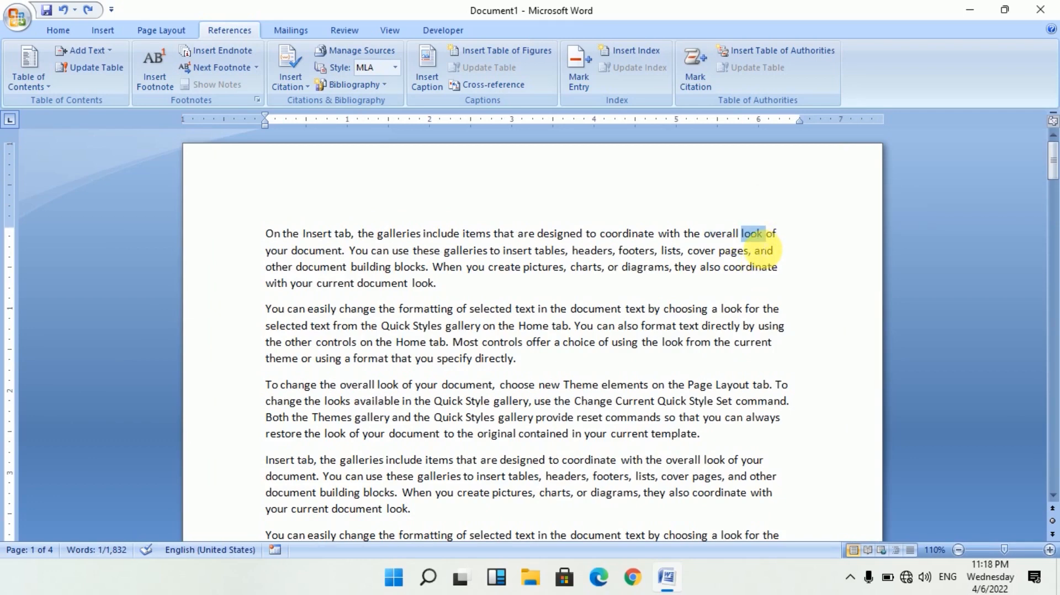
pyautogui.scroll(3, 759, 251)
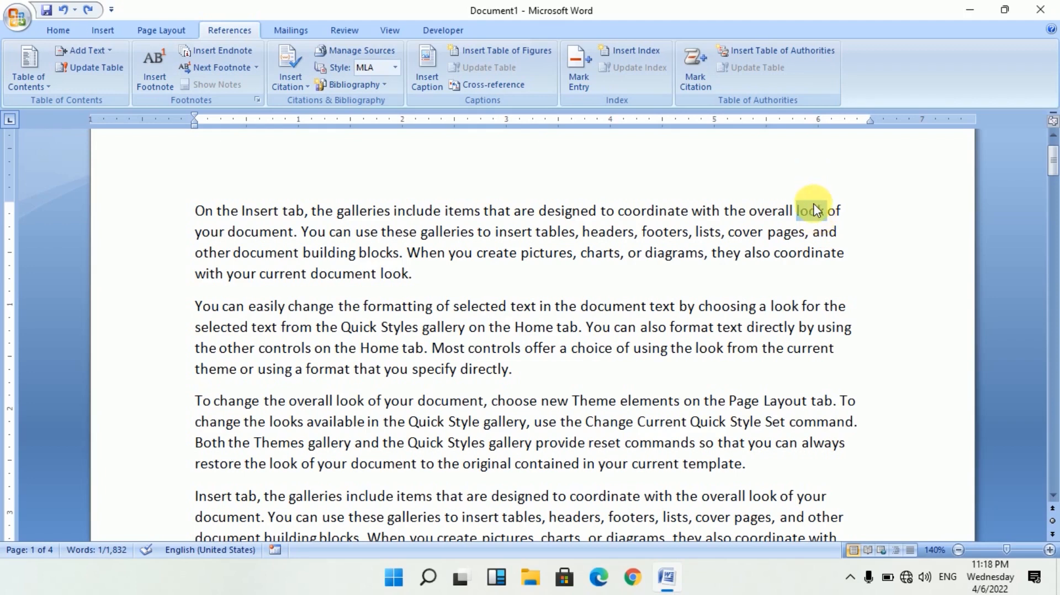
pyautogui.click(148, 74)
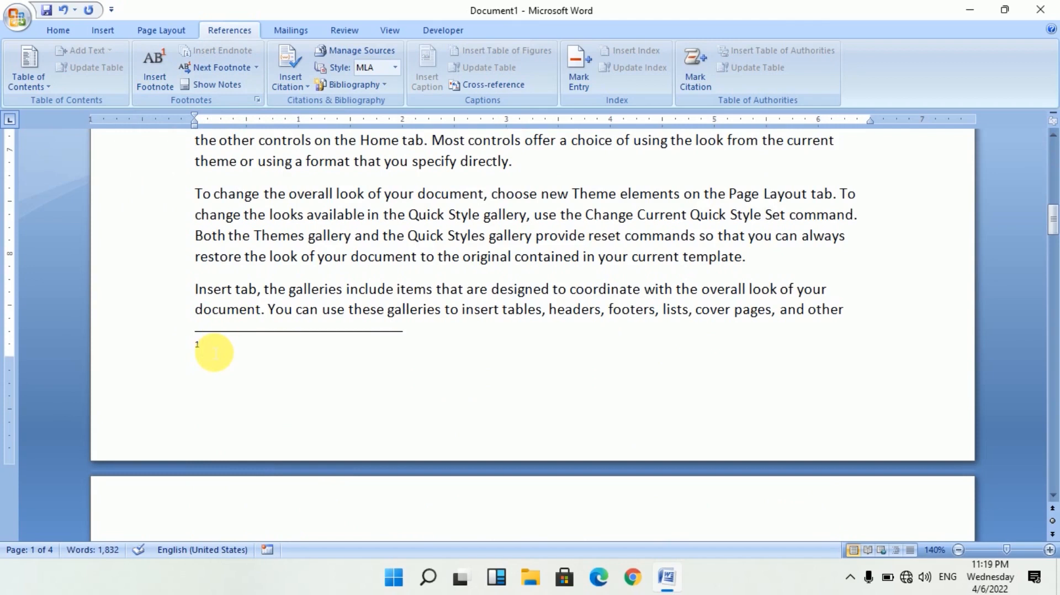
pyautogui.write('See')
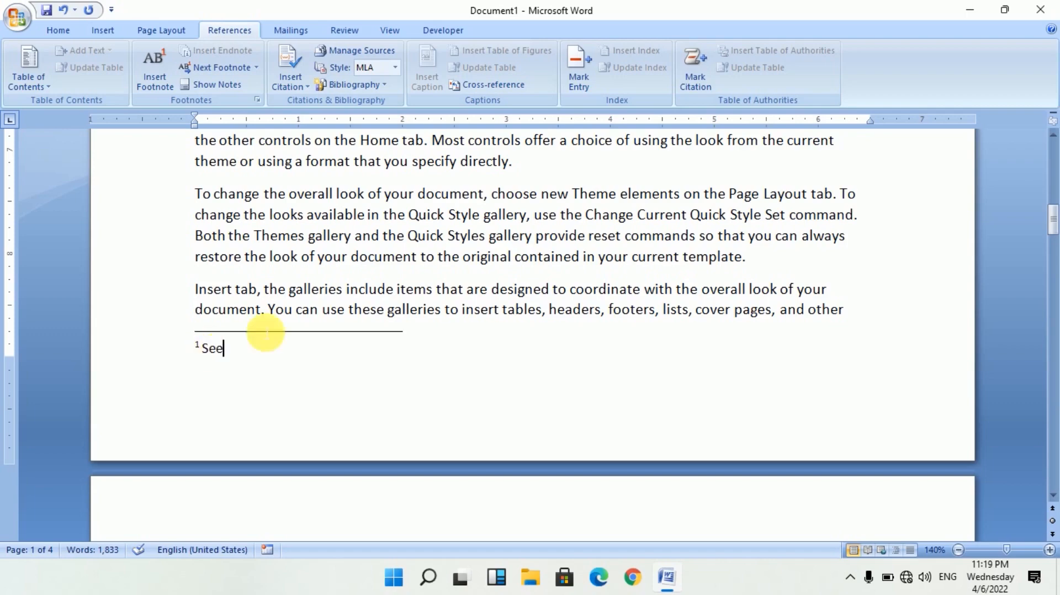
# Step: Compare the footnote reference beside "look" in the first line with its note at the bottom of the first page
pyautogui.scroll(3, 379, 276)
pyautogui.scroll(-1, 381, 294)
pyautogui.scroll(5, 381, 295)
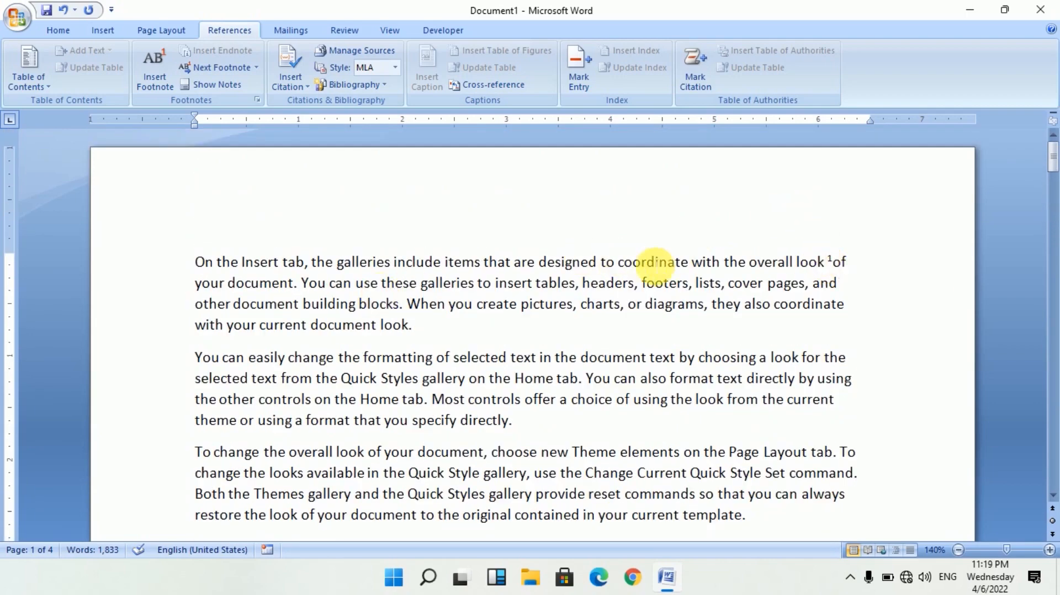
pyautogui.scroll(-10, 662, 269)
pyautogui.scroll(-1, 657, 258)
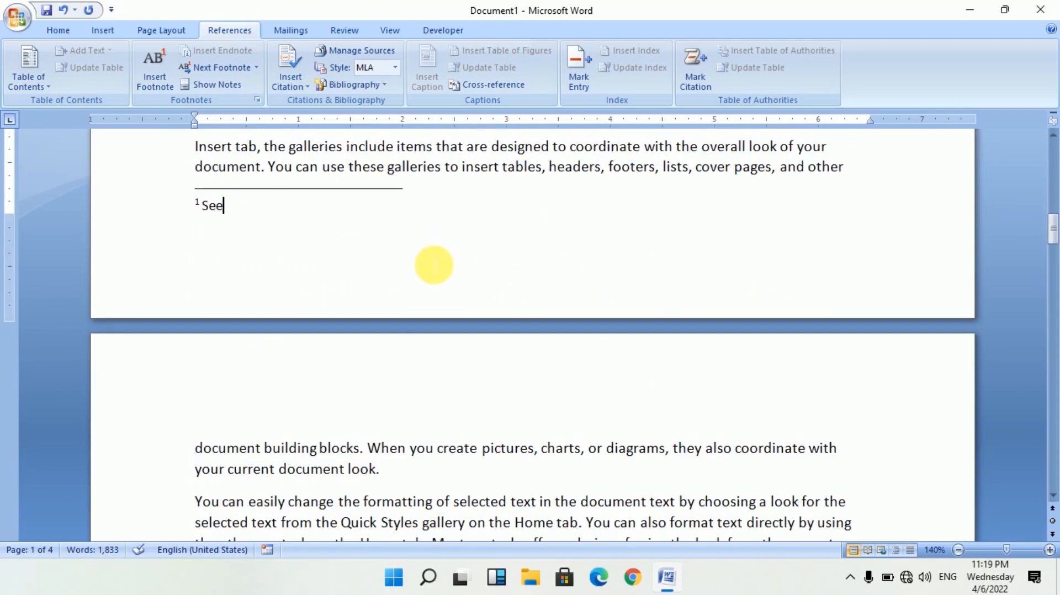
pyautogui.scroll(10, 434, 266)
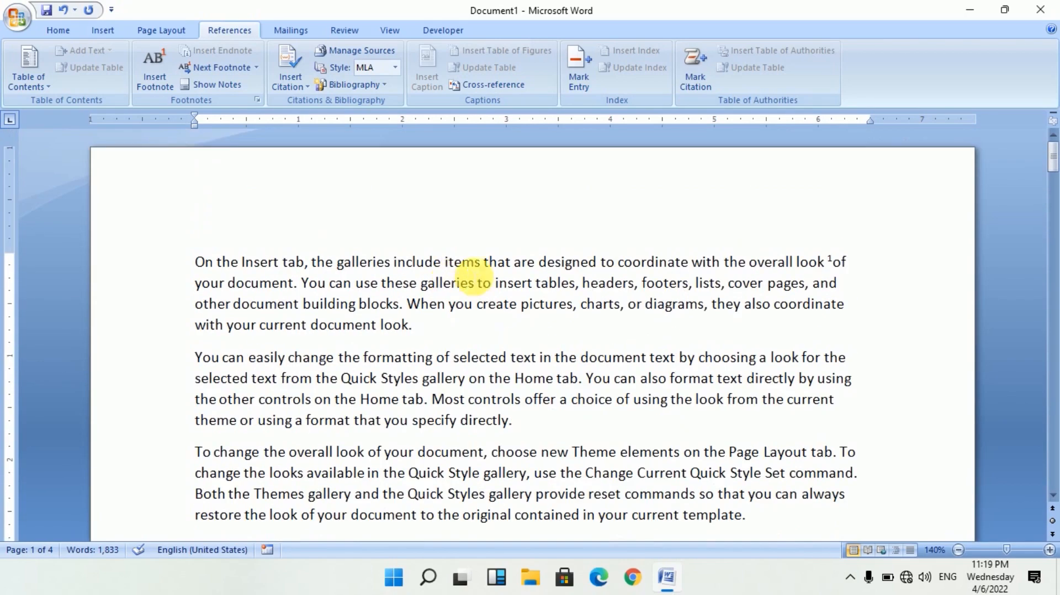
pyautogui.click(669, 262)
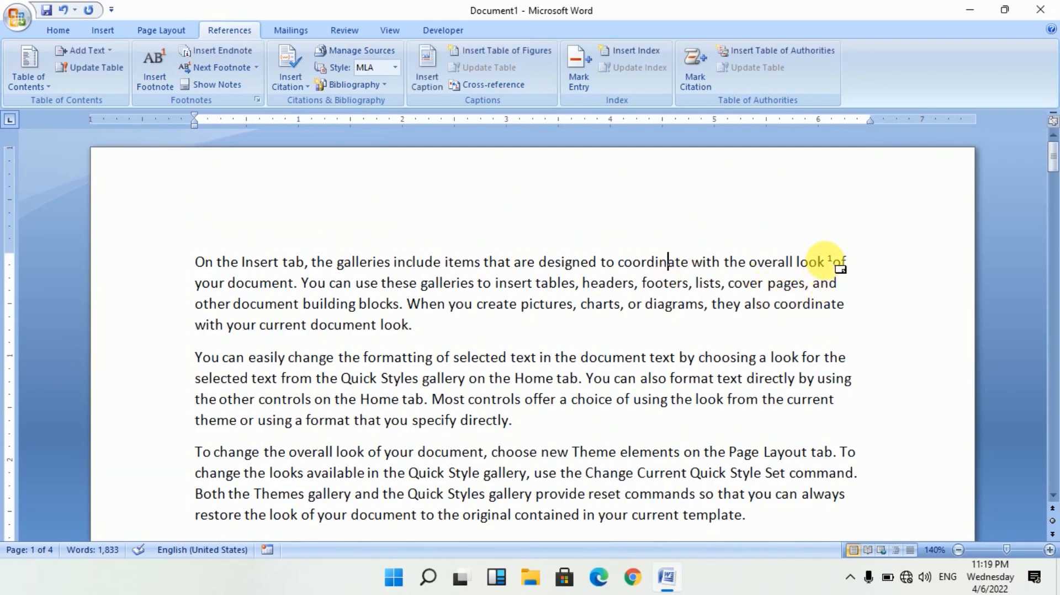
pyautogui.moveTo(831, 263)
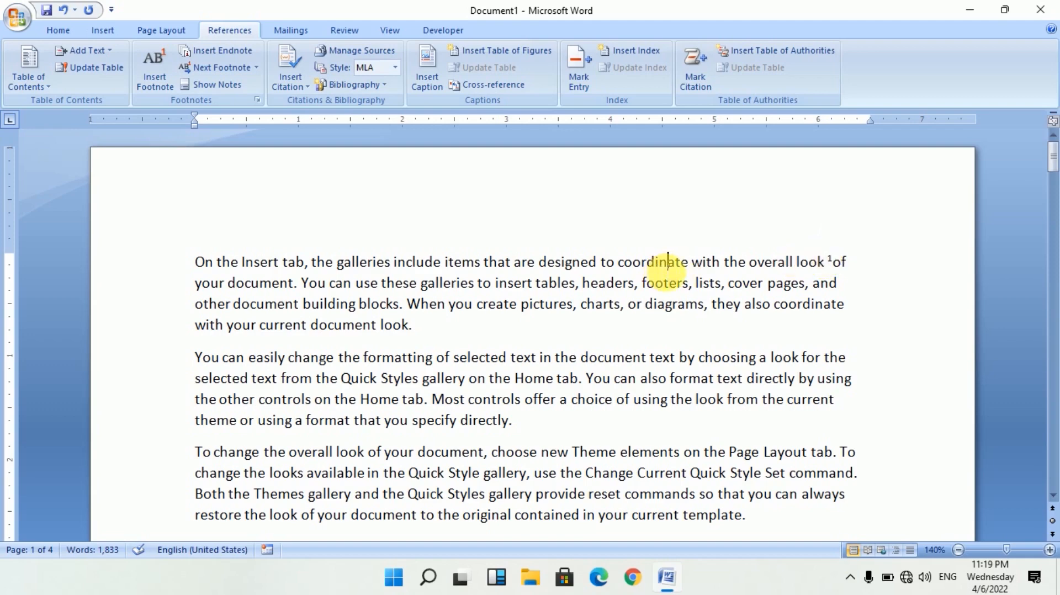
pyautogui.scroll(-10, 670, 277)
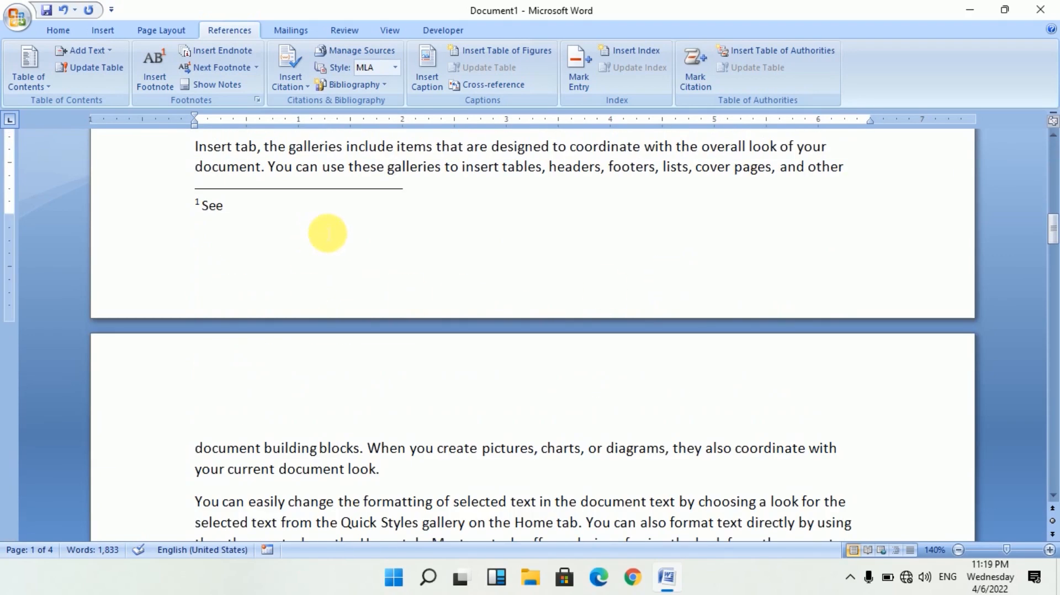
pyautogui.scroll(10, 331, 235)
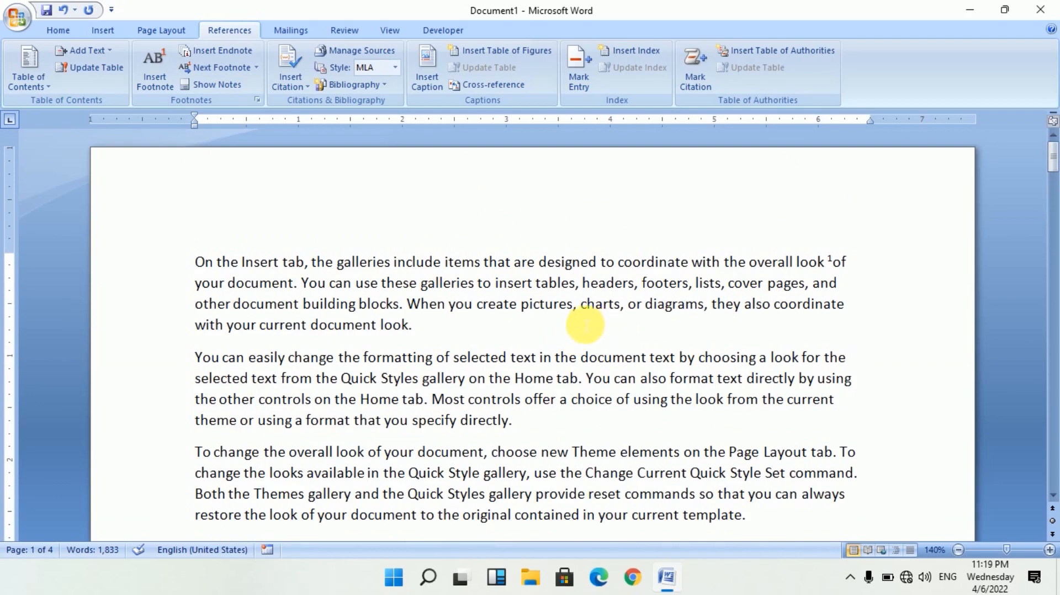
# Step: Insert a footnote on "pictures" in the first paragraph with the text "photos", and preview the note at its reference mark
pyautogui.doubleClick(552, 306)
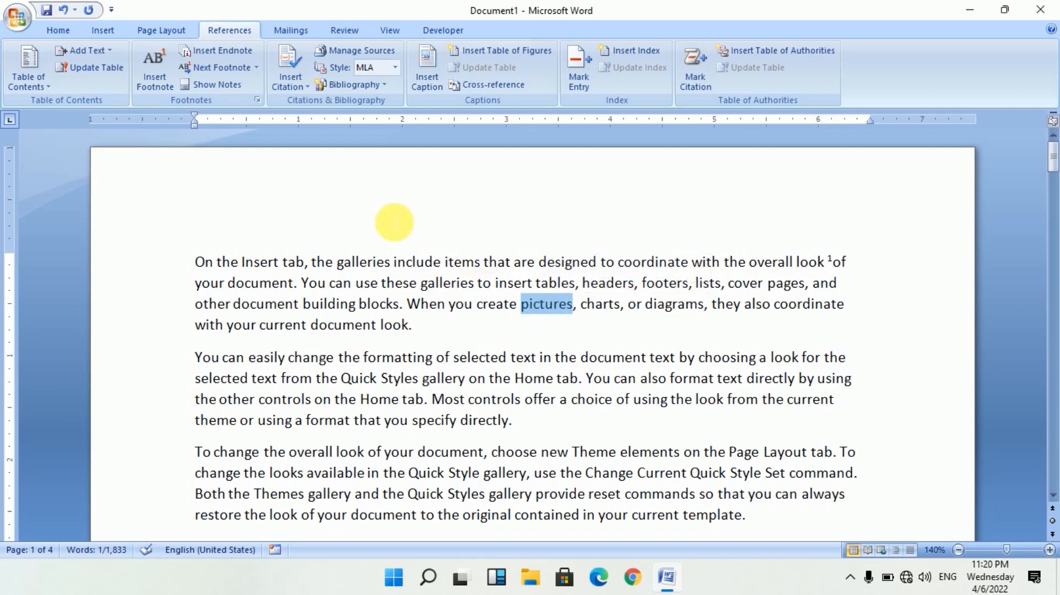
pyautogui.click(155, 69)
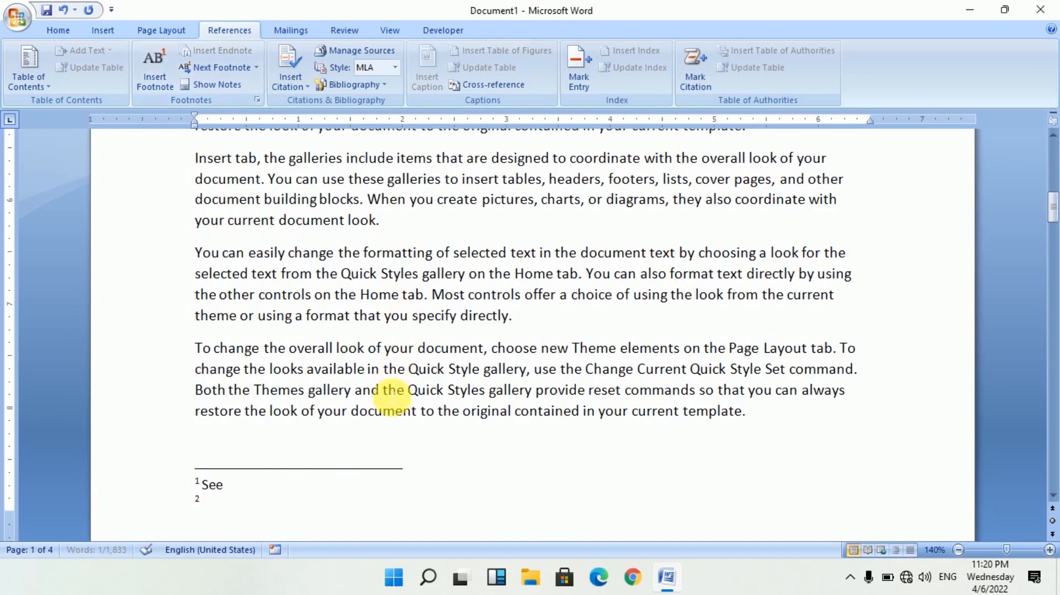
pyautogui.write('photos')
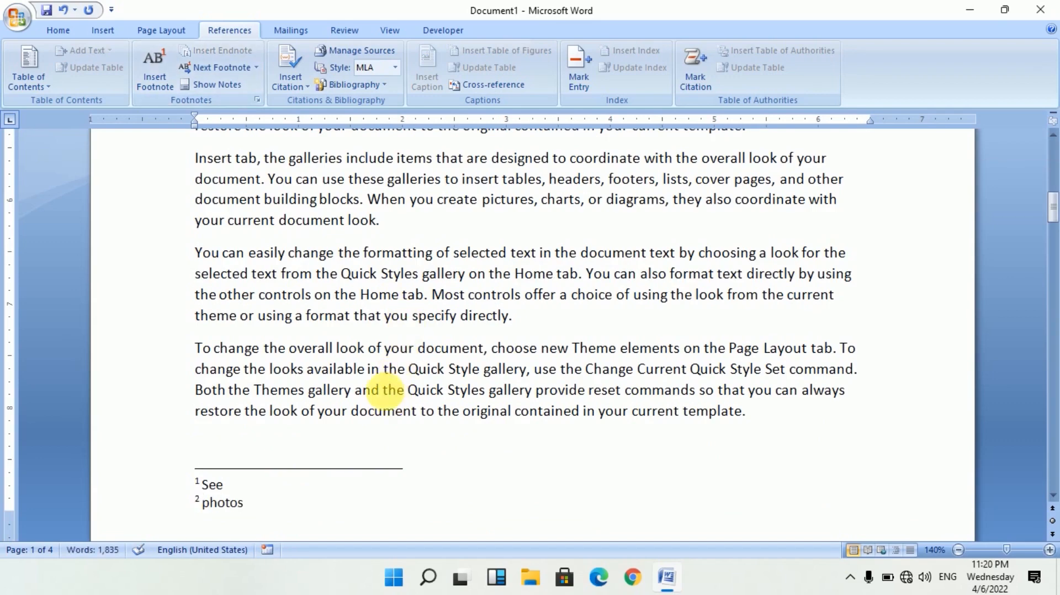
pyautogui.scroll(10, 696, 279)
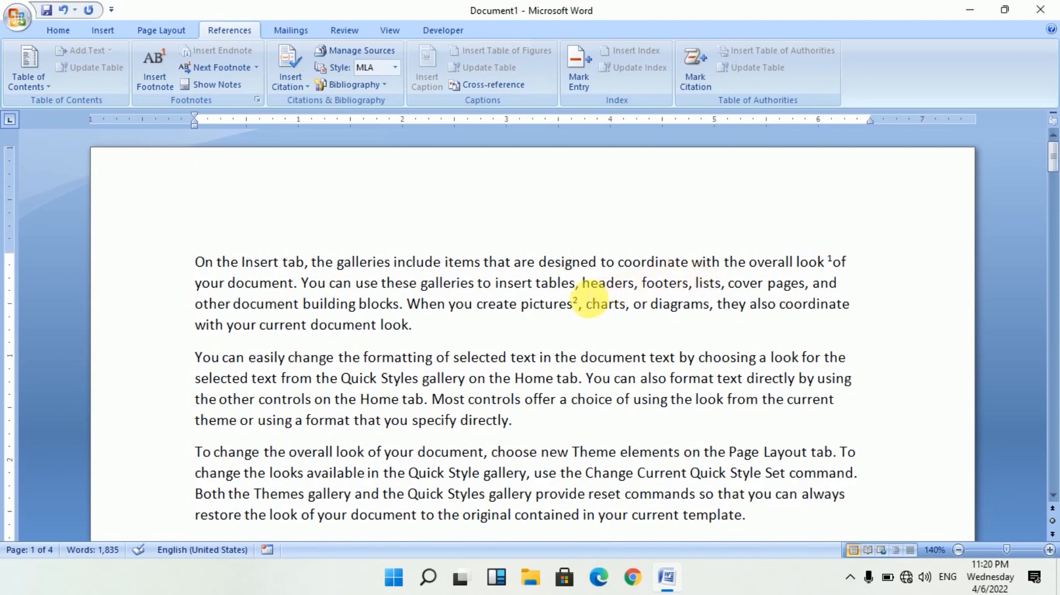
pyautogui.moveTo(588, 308)
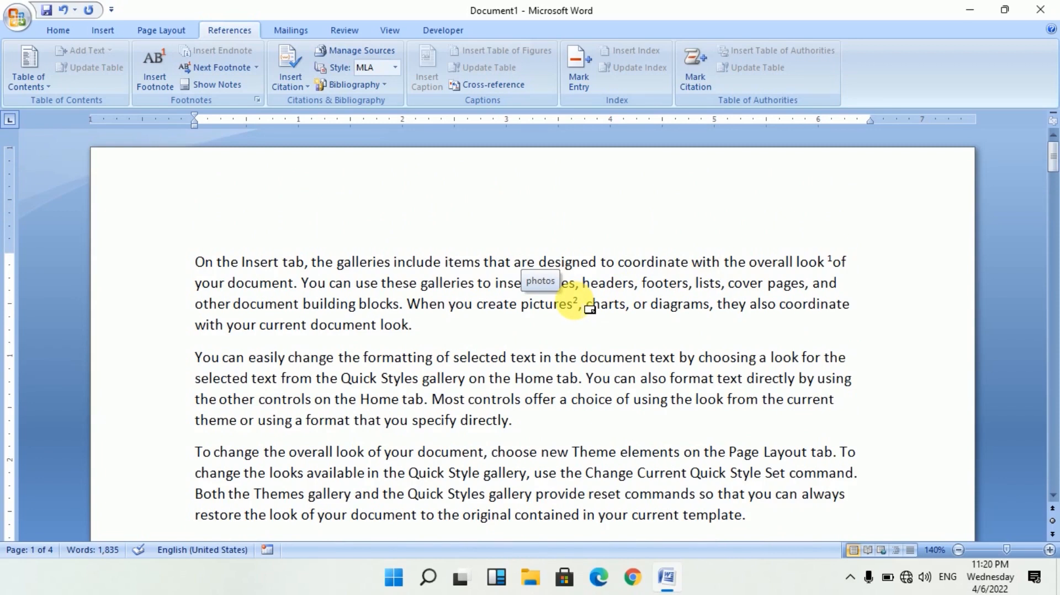
# Step: Add "vip" at the end of the first paragraph and attach an endnote to it reading "Very Important person"
pyautogui.click(543, 338)
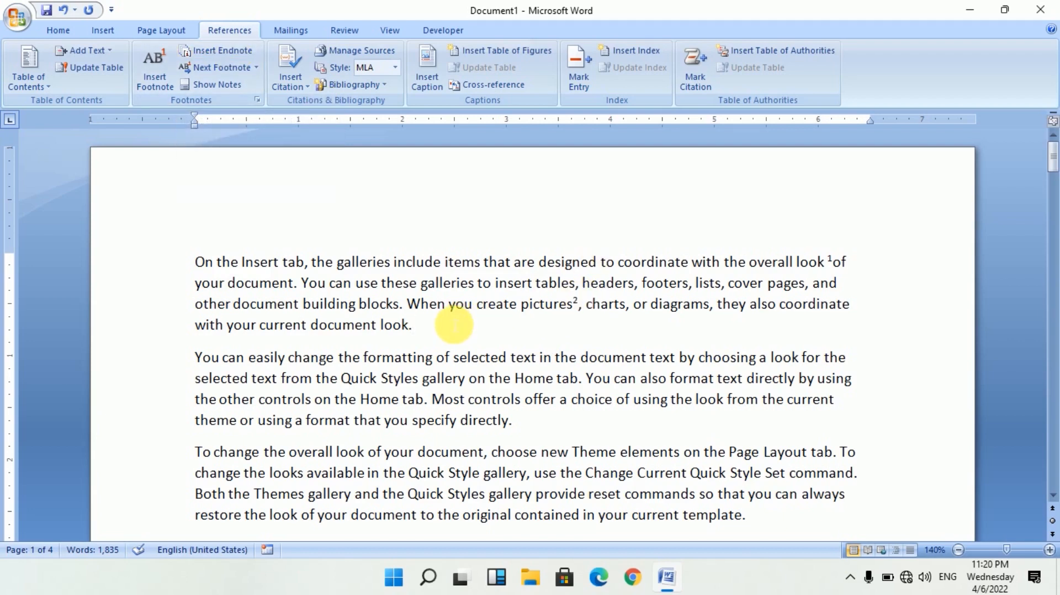
pyautogui.write('vip')
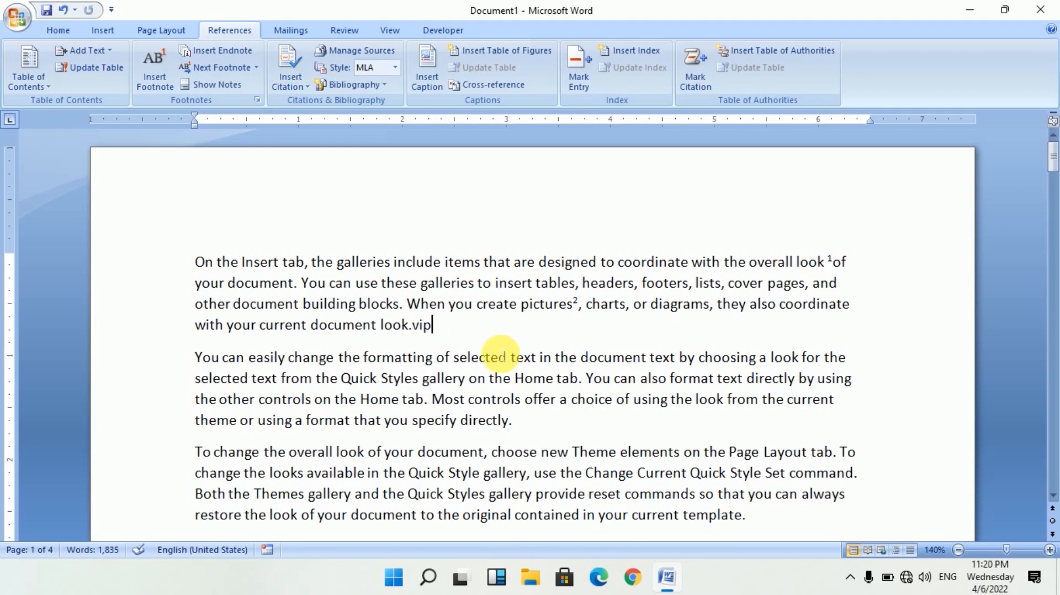
pyautogui.doubleClick(429, 327)
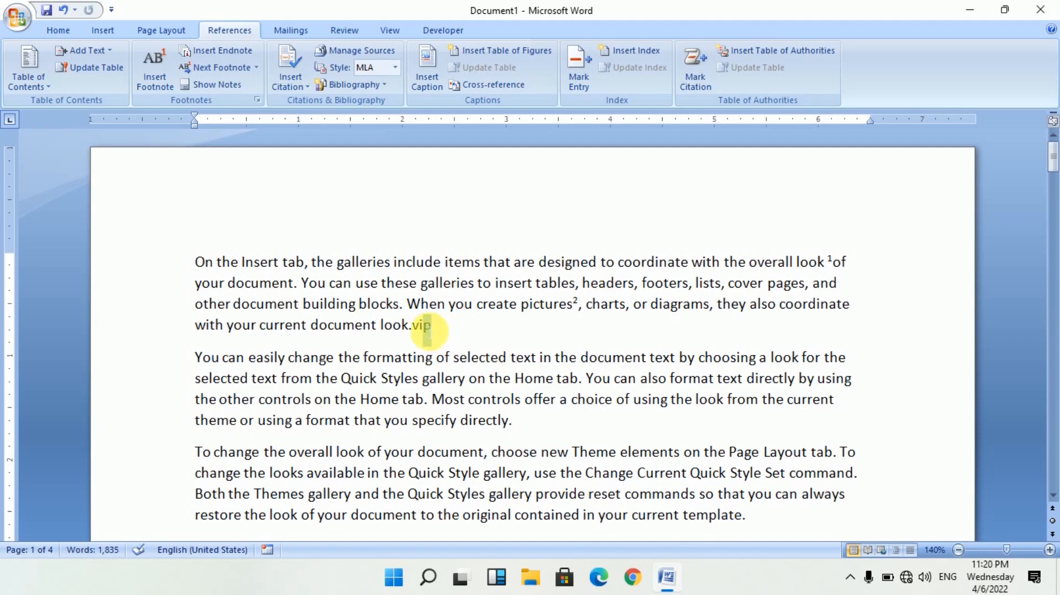
pyautogui.doubleClick(425, 325)
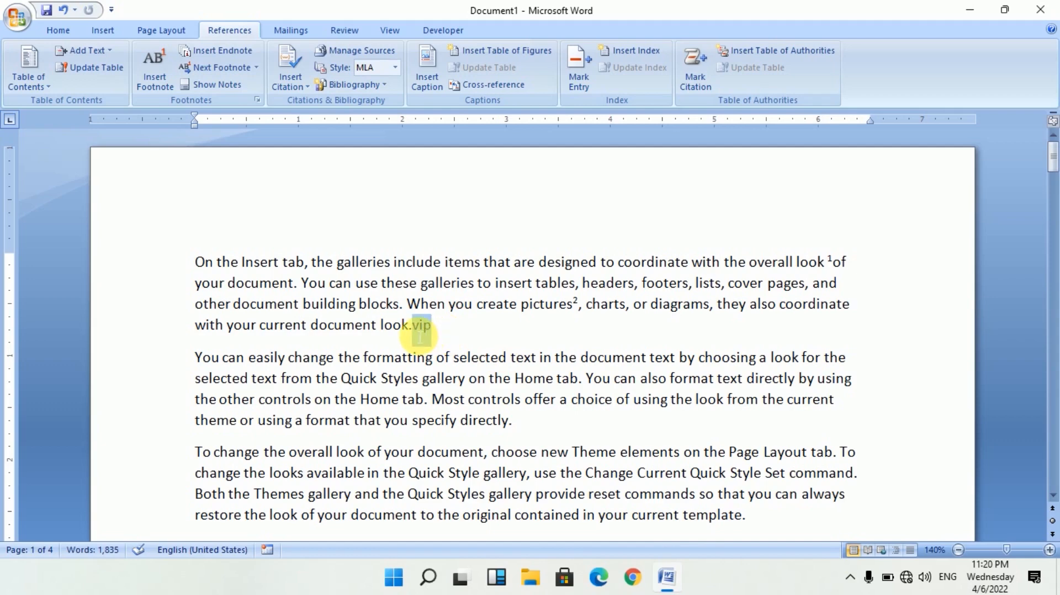
pyautogui.click(232, 49)
pyautogui.scroll(2, 252, 243)
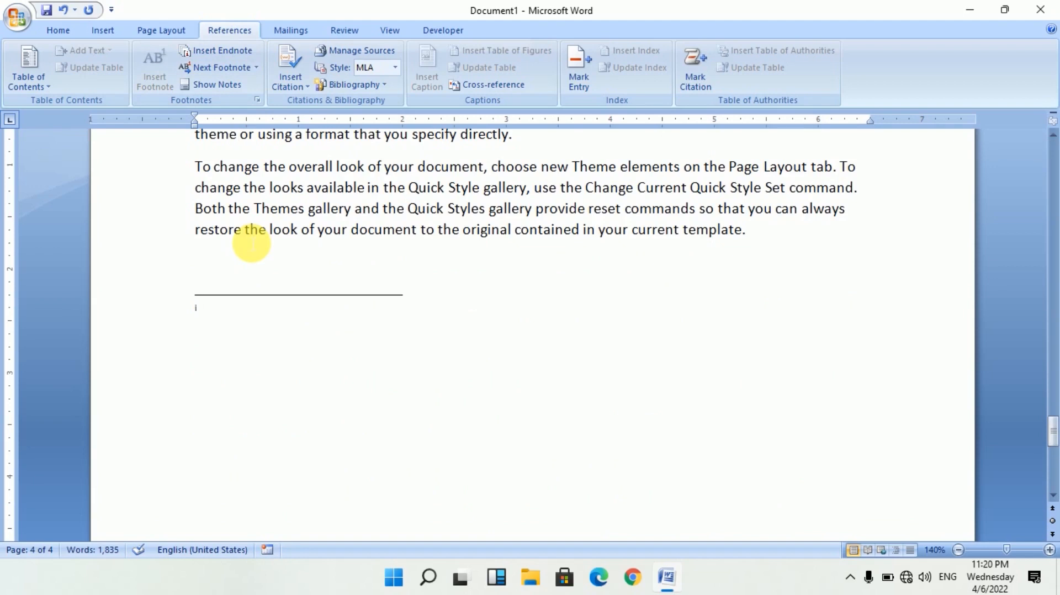
pyautogui.scroll(4, 252, 242)
pyautogui.scroll(-4, 252, 241)
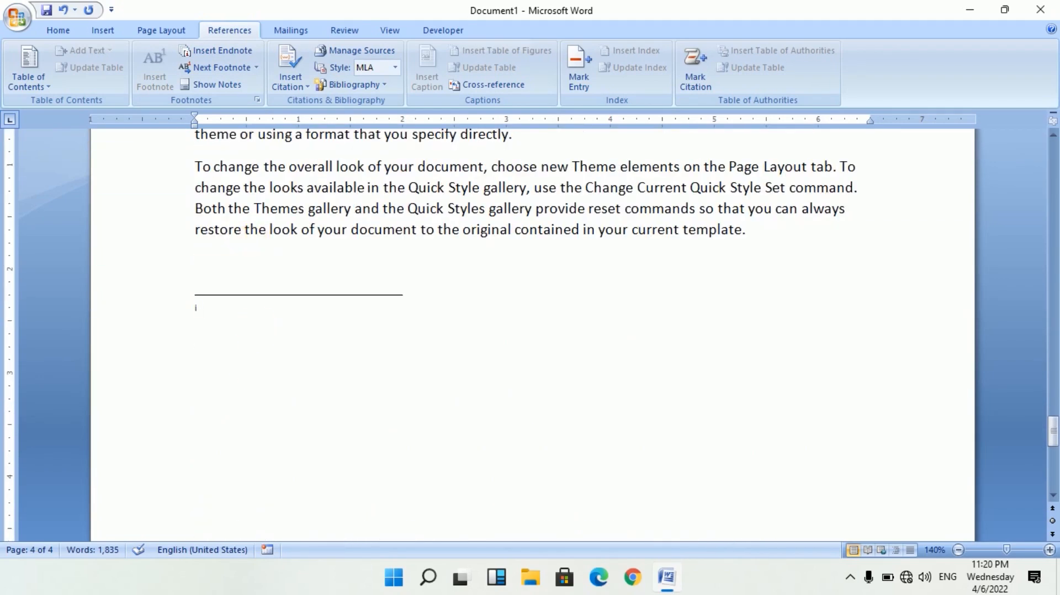
pyautogui.write('Very ')
pyautogui.write('Importa')
pyautogui.write('nt')
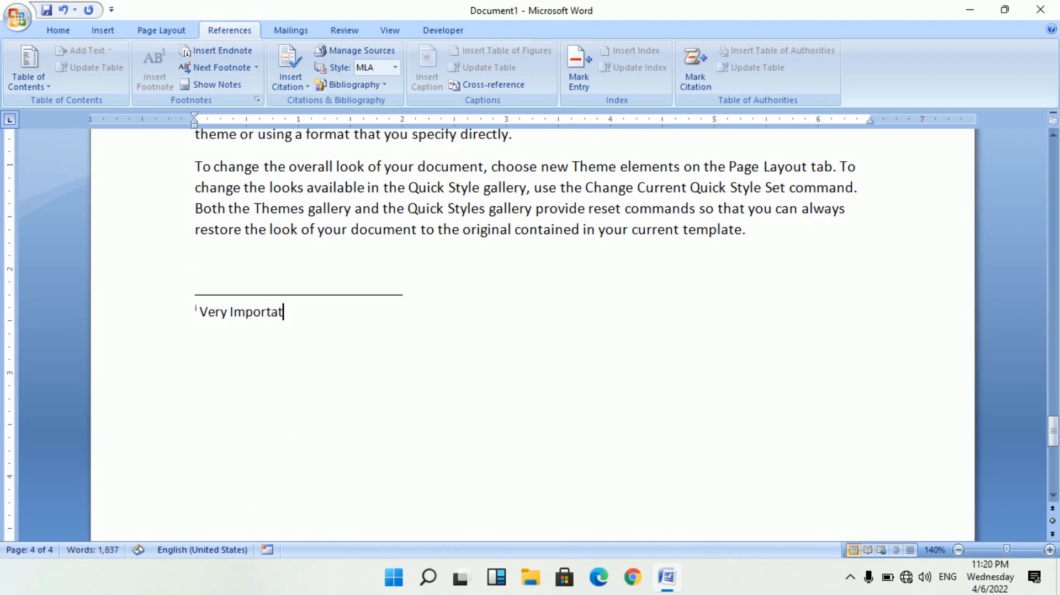
pyautogui.write(' person')
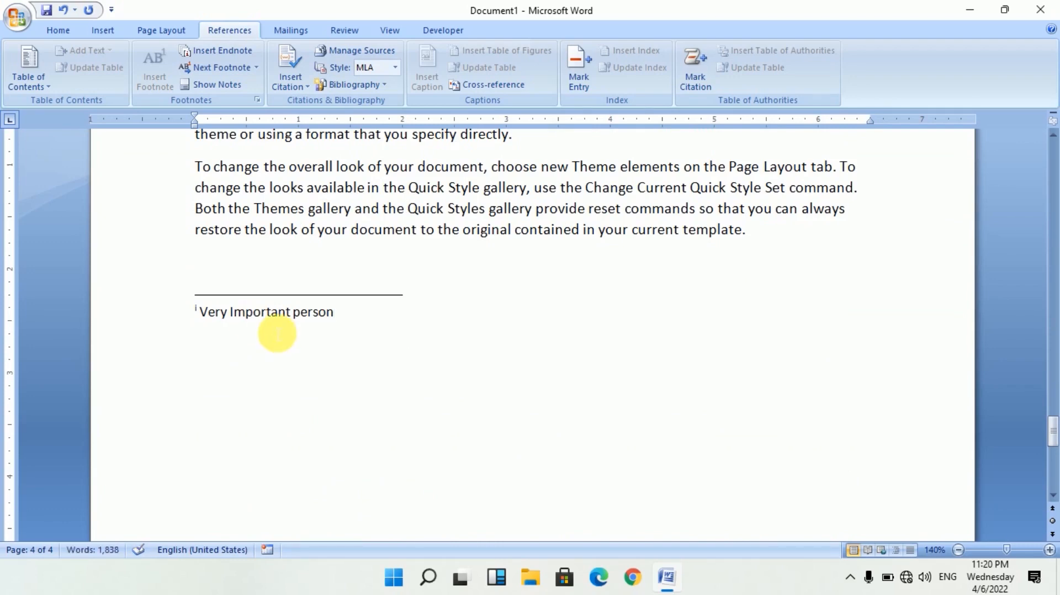
# Step: Return to the first page and examine the endnote reference mark after "vip"
pyautogui.scroll(10, 355, 303)
pyautogui.scroll(-4, 372, 368)
pyautogui.scroll(3, 374, 378)
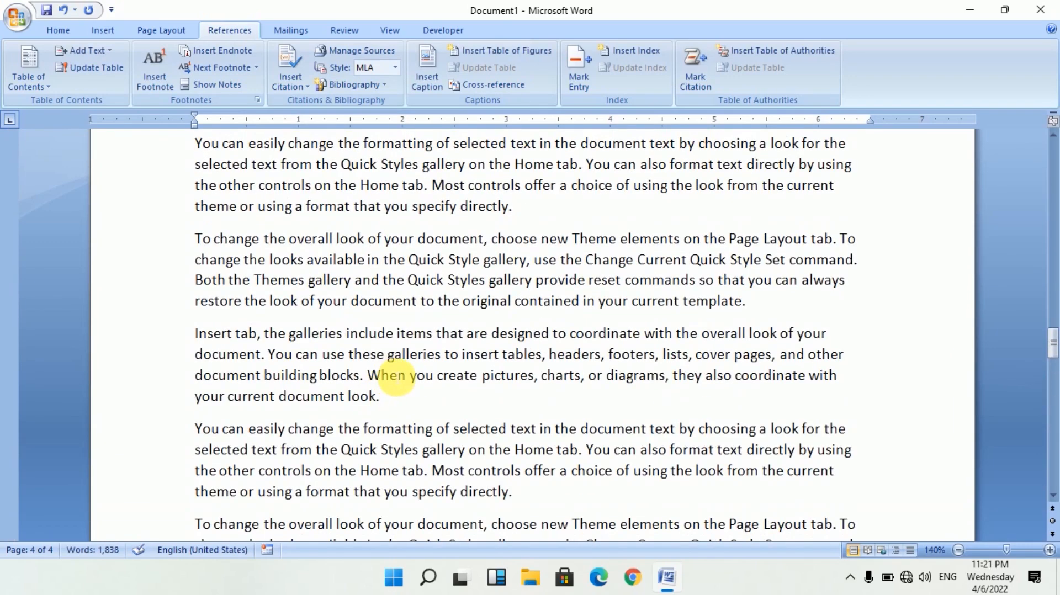
pyautogui.moveTo(1052, 339); pyautogui.dragTo(1051, 158)
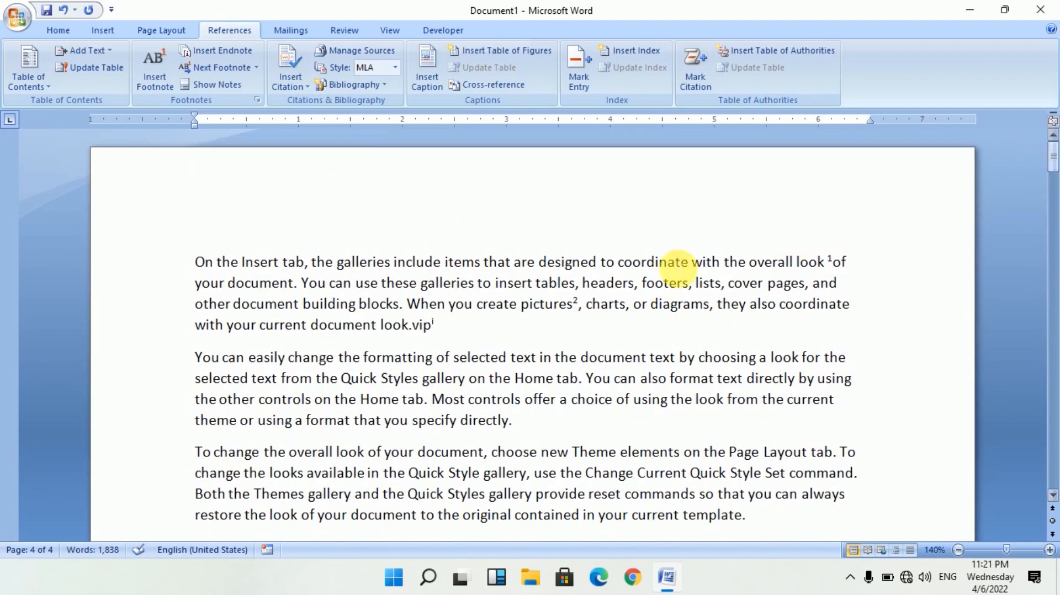
pyautogui.click(633, 262)
pyautogui.moveTo(434, 327)
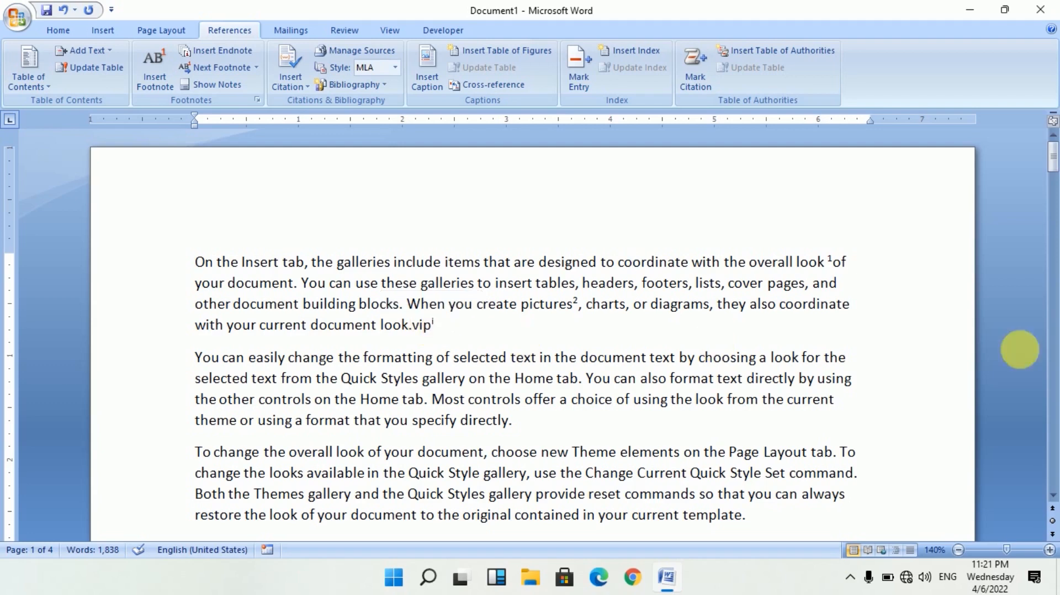
# Step: Copy the document's last paragraph, beginning "To change the overall look", and paste it twice on the empty line above the endnote
pyautogui.moveTo(1053, 158); pyautogui.dragTo(1052, 420)
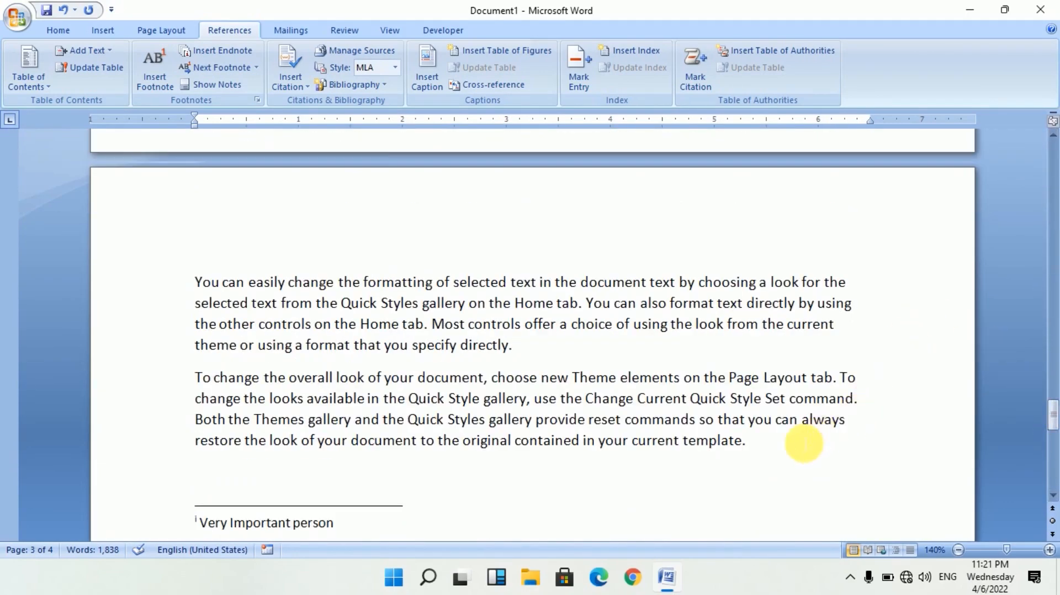
pyautogui.moveTo(751, 441); pyautogui.dragTo(178, 378)
pyautogui.hotkey('ctrl', 'c')
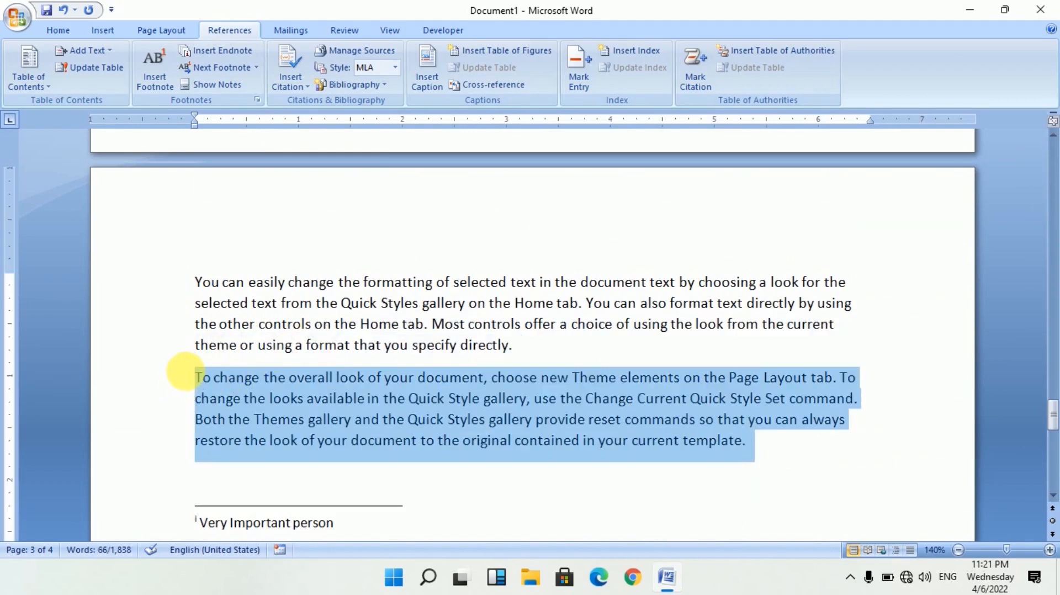
pyautogui.click(210, 478)
pyautogui.click(210, 478)
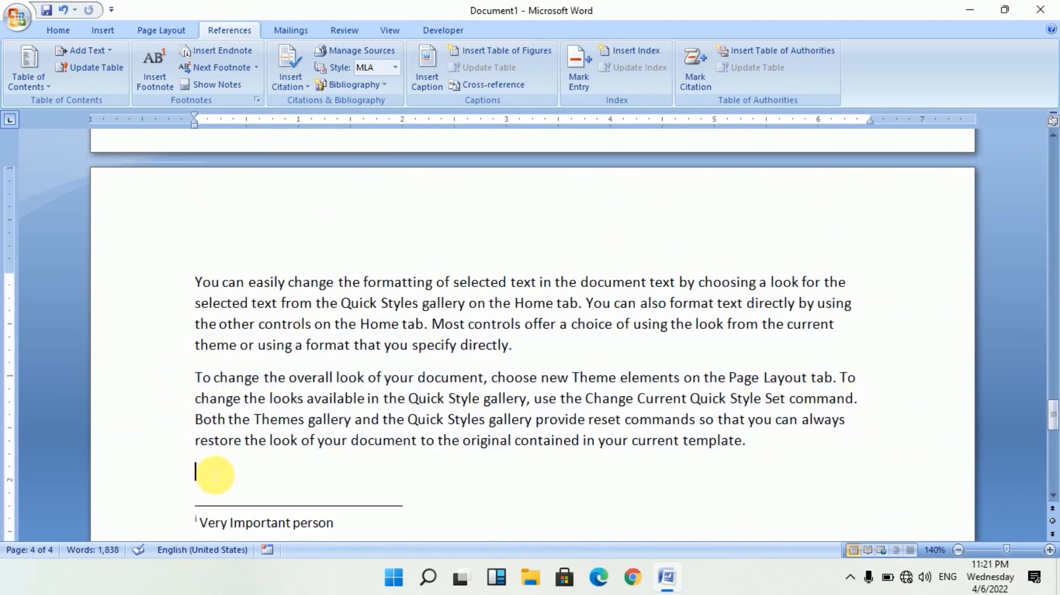
pyautogui.hotkey('ctrl', 'v')
pyautogui.scroll(-3, 328, 427)
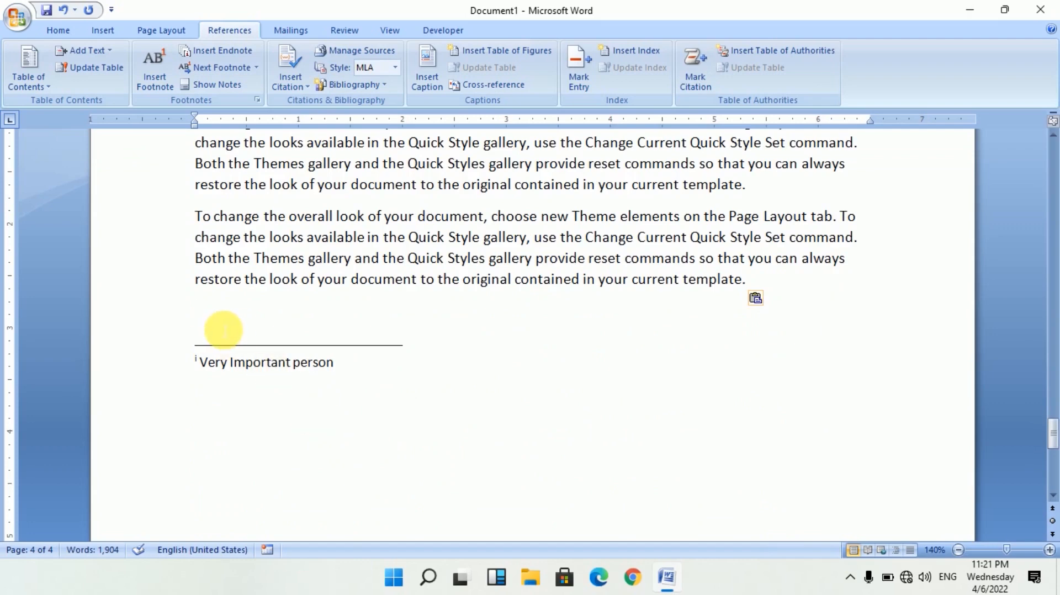
pyautogui.hotkey('ctrl', 'v')
pyautogui.scroll(-2, 224, 331)
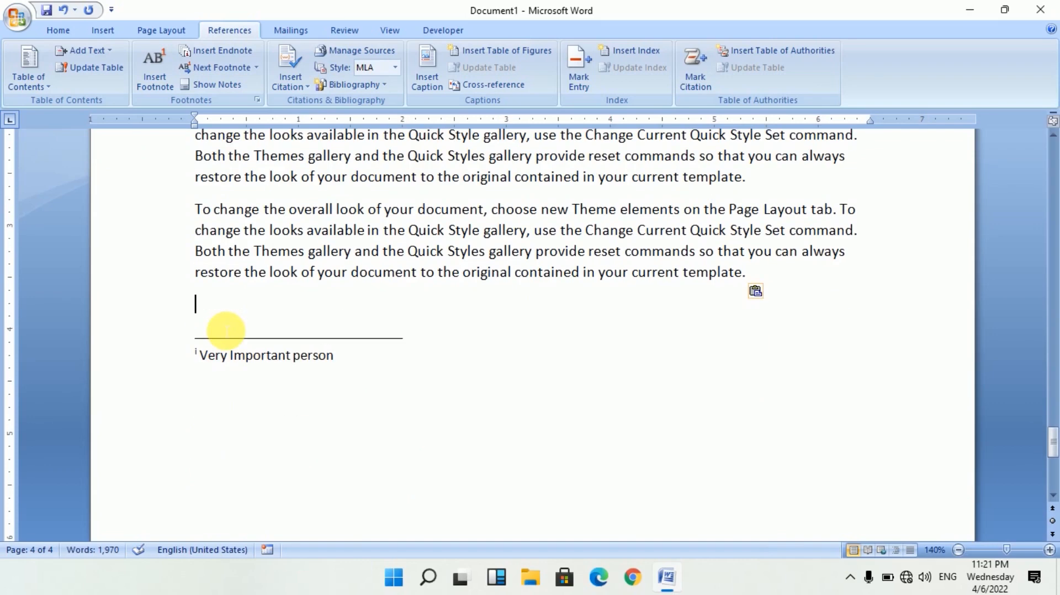
# Step: Paste one more copy of the paragraph beginning "To change the overall look" on the empty line above the endnote
pyautogui.hotkey('ctrl', 'v')
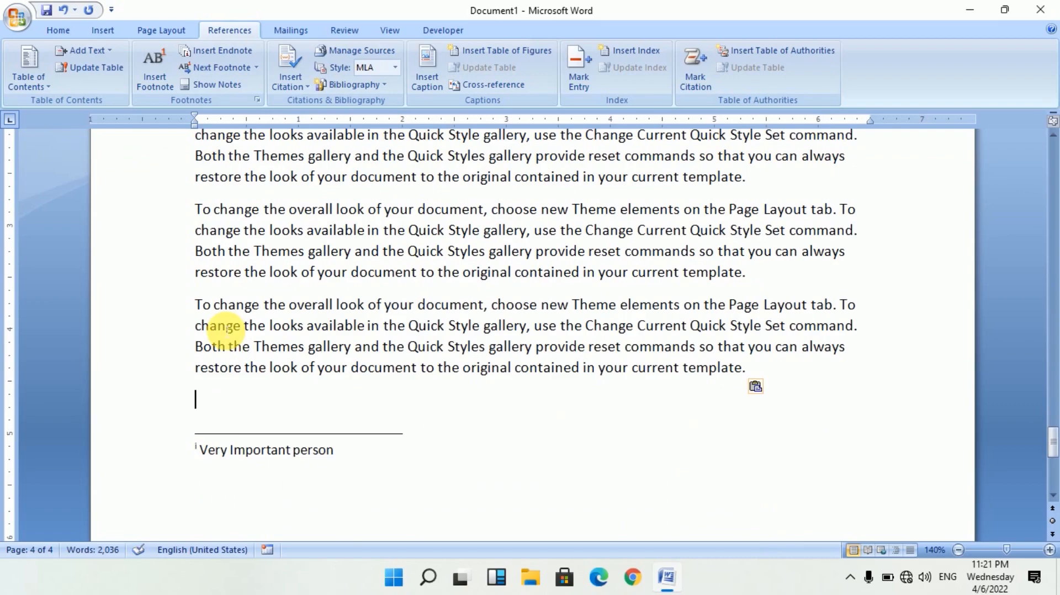
pyautogui.scroll(-5, 224, 326)
pyautogui.scroll(10, 271, 338)
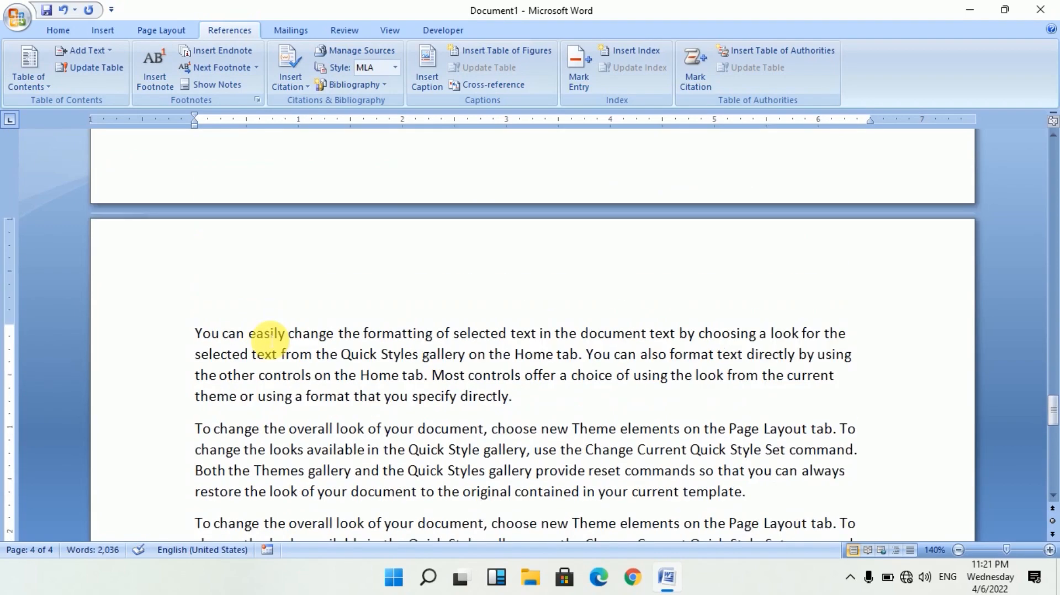
# Step: From the first page's opening paragraph, show the document's notes with the View footnote area option
pyautogui.scroll(6, 270, 338)
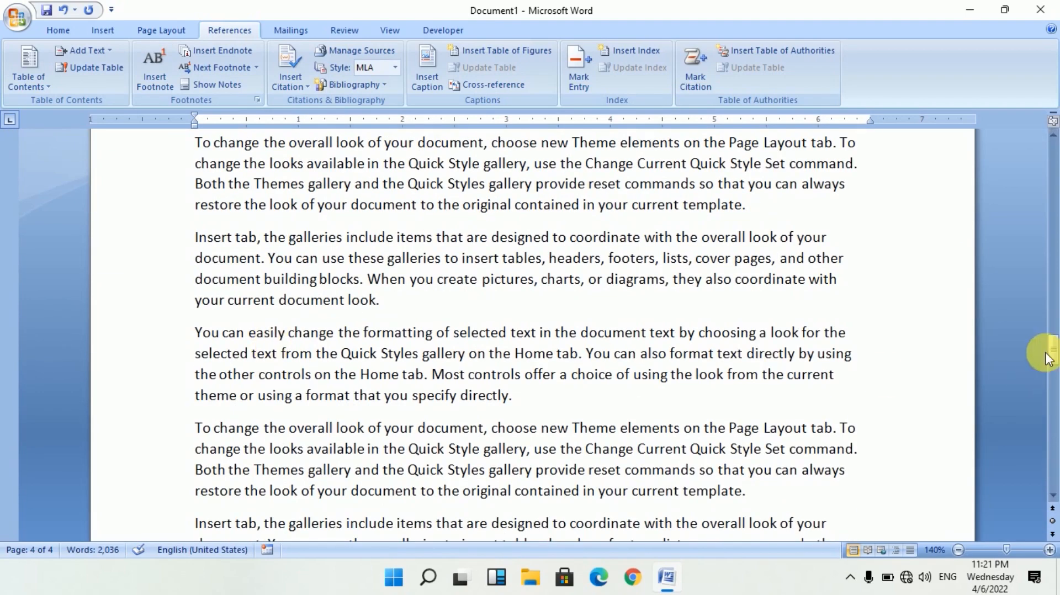
pyautogui.moveTo(1049, 358); pyautogui.dragTo(1050, 157)
pyautogui.click(318, 262)
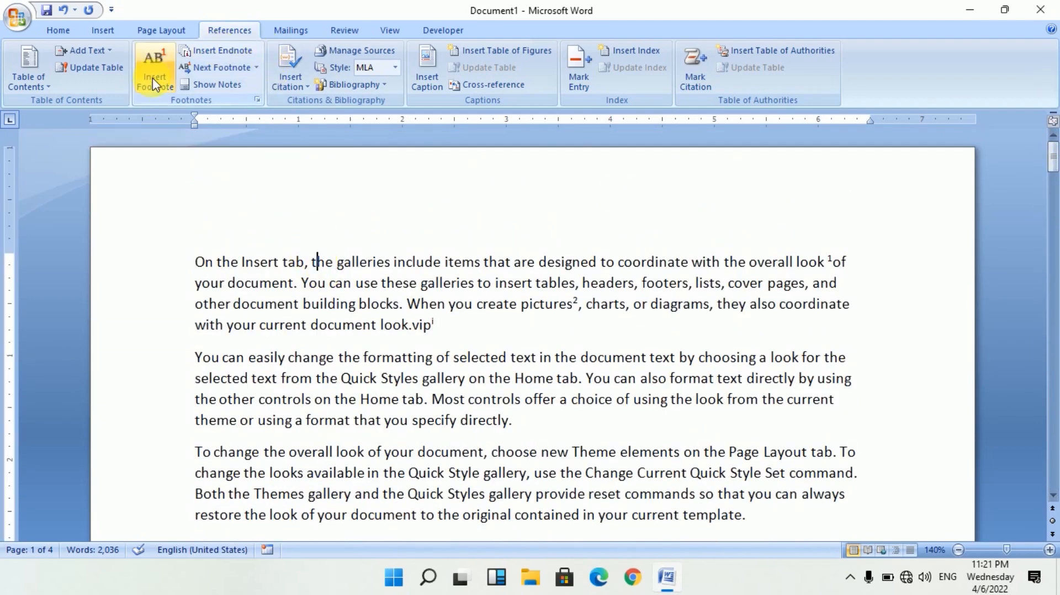
pyautogui.click(233, 84)
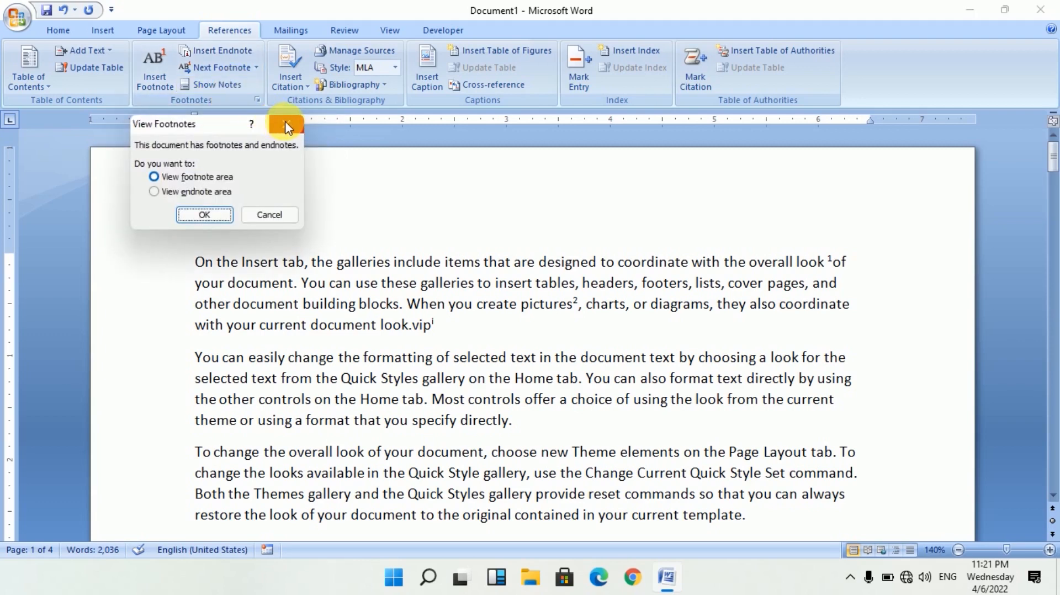
pyautogui.click(286, 123)
pyautogui.click(226, 86)
pyautogui.moveTo(206, 125); pyautogui.dragTo(513, 52)
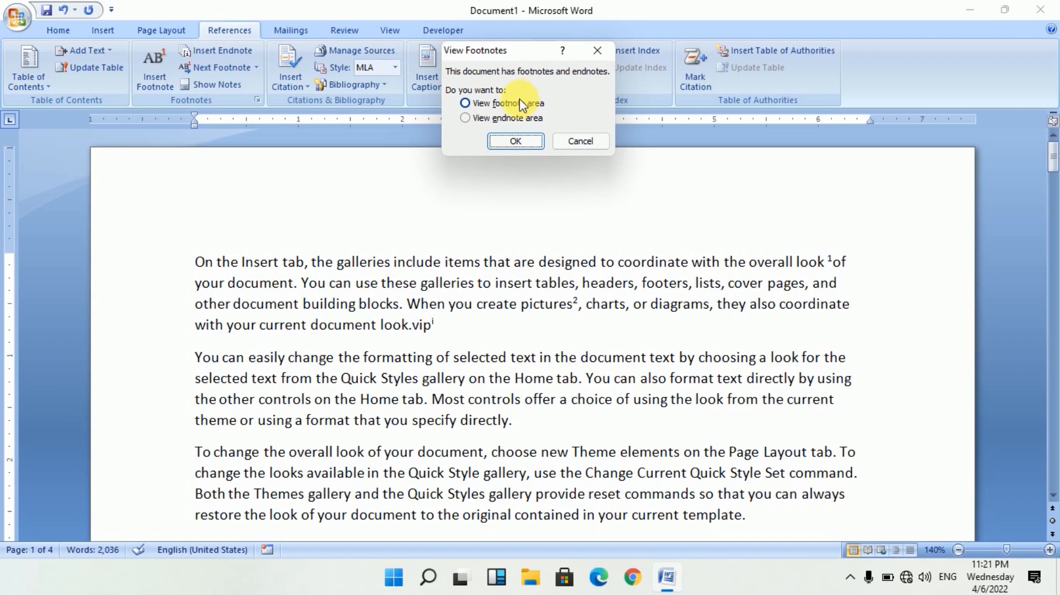
pyautogui.click(515, 142)
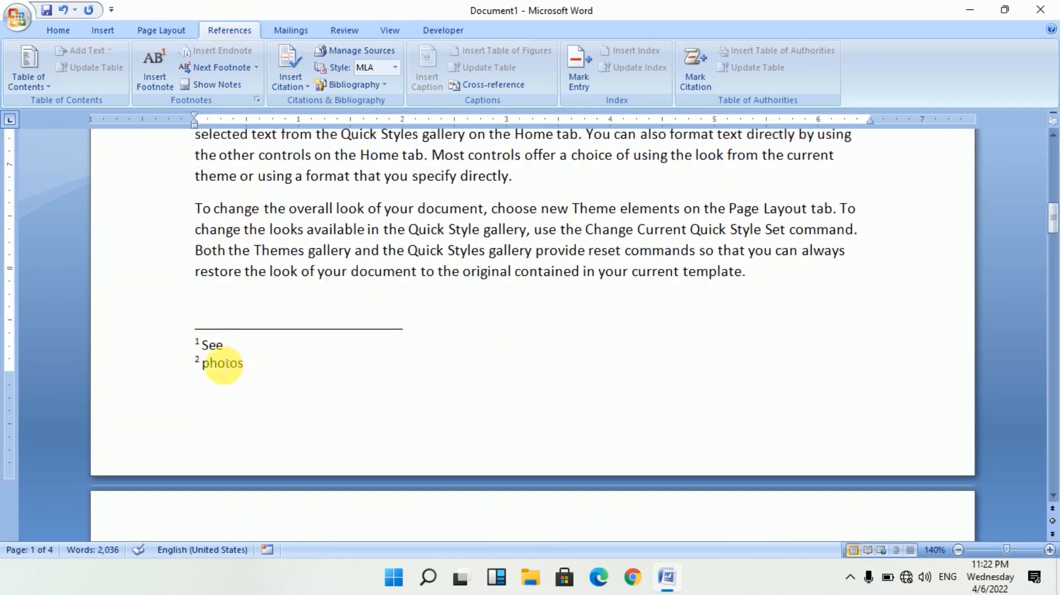
pyautogui.scroll(1, 223, 364)
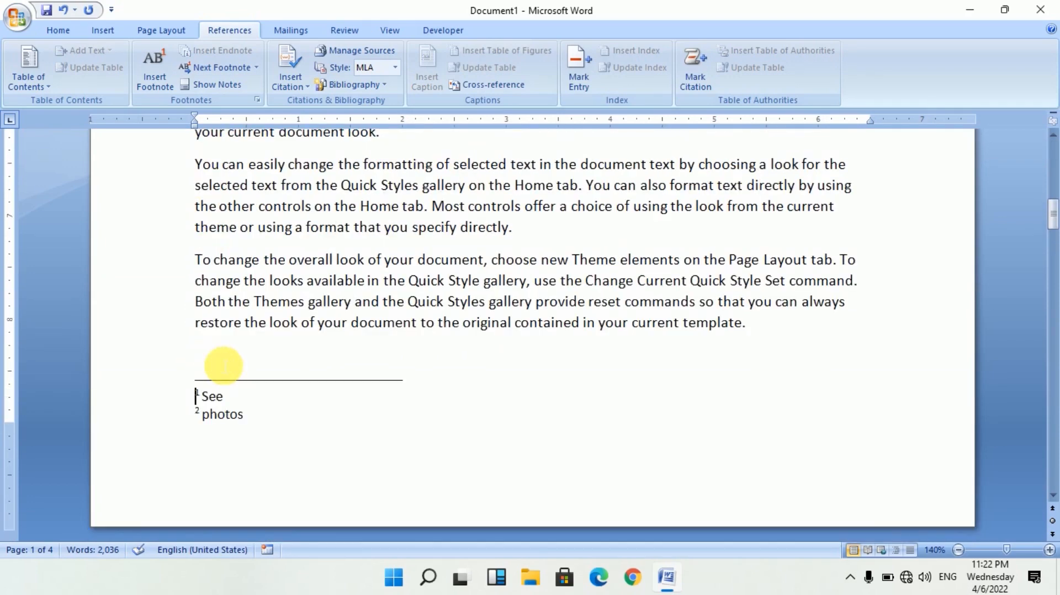
# Step: Return to the first paragraph and show the document's notes with the View endnote area option
pyautogui.scroll(4, 224, 365)
pyautogui.click(343, 321)
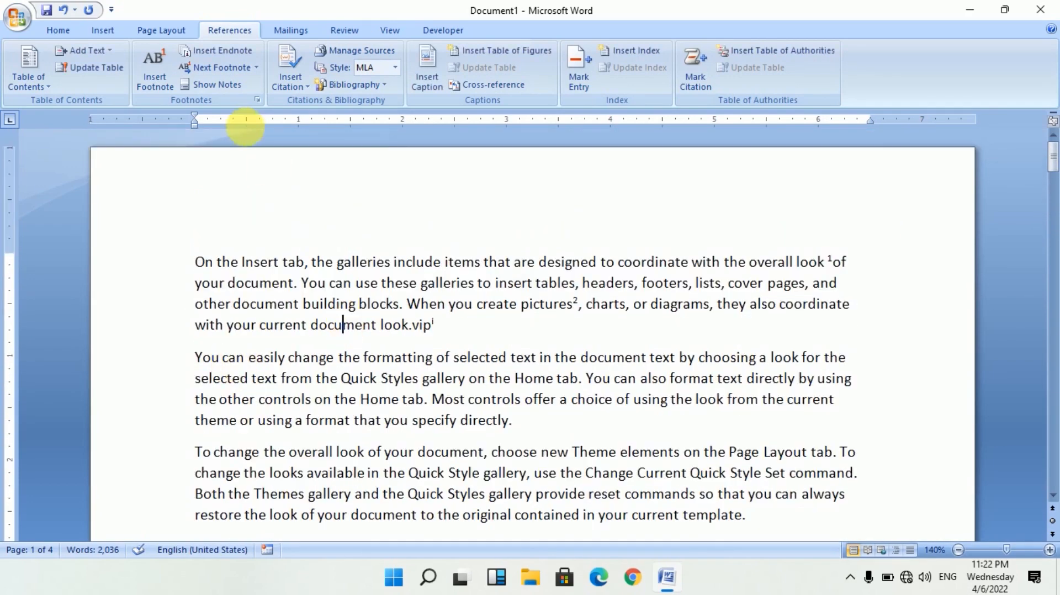
pyautogui.click(213, 84)
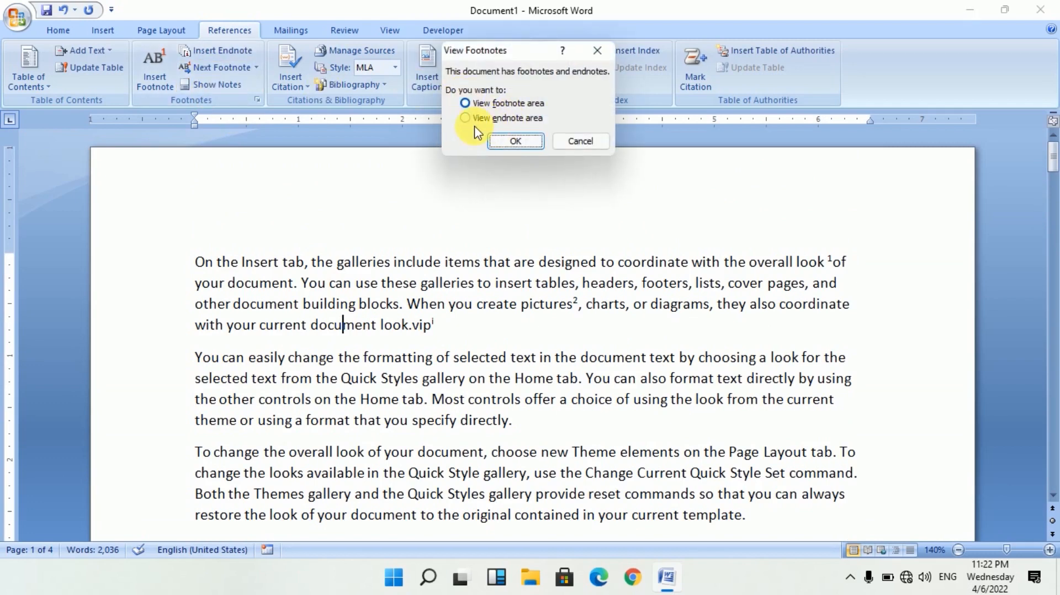
pyautogui.click(531, 123)
pyautogui.click(516, 141)
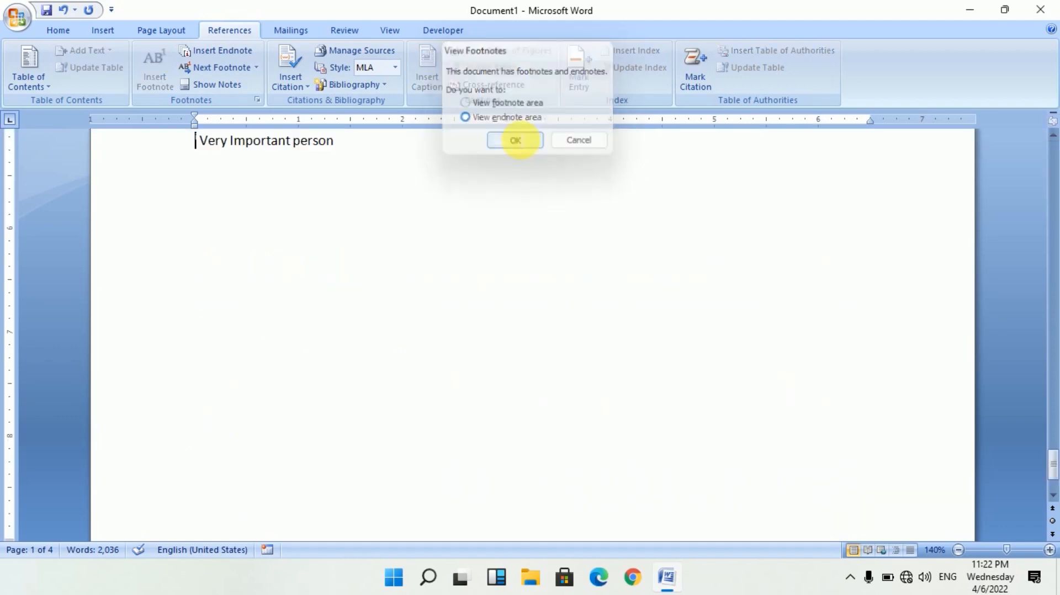
pyautogui.scroll(2, 442, 193)
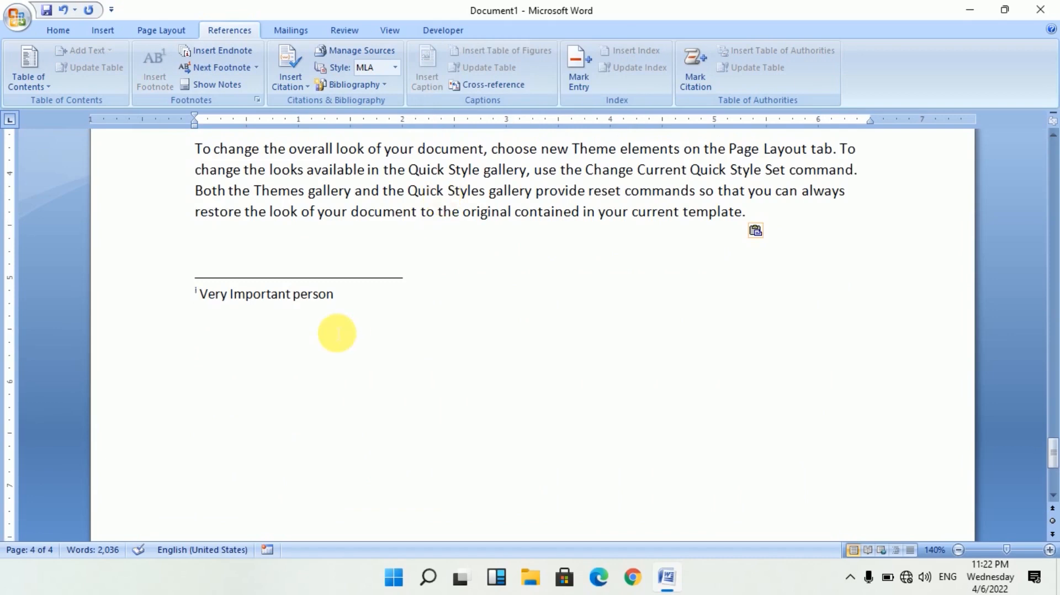
pyautogui.scroll(5, 336, 333)
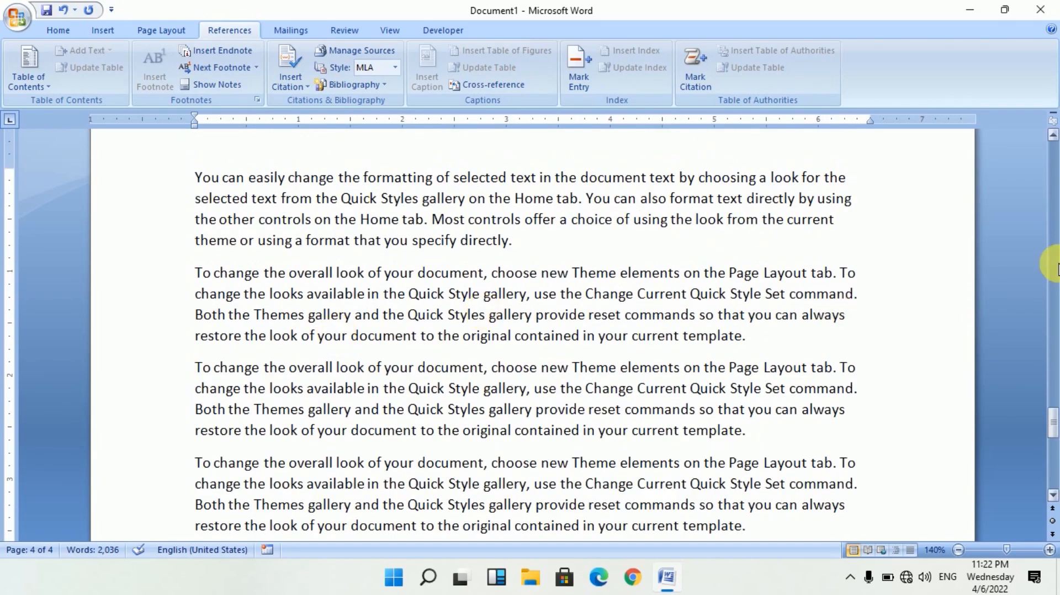
# Step: Go from the footnote mark after "look" in the first paragraph to its note, and jump back from the note's number
pyautogui.moveTo(1052, 422); pyautogui.dragTo(1052, 138)
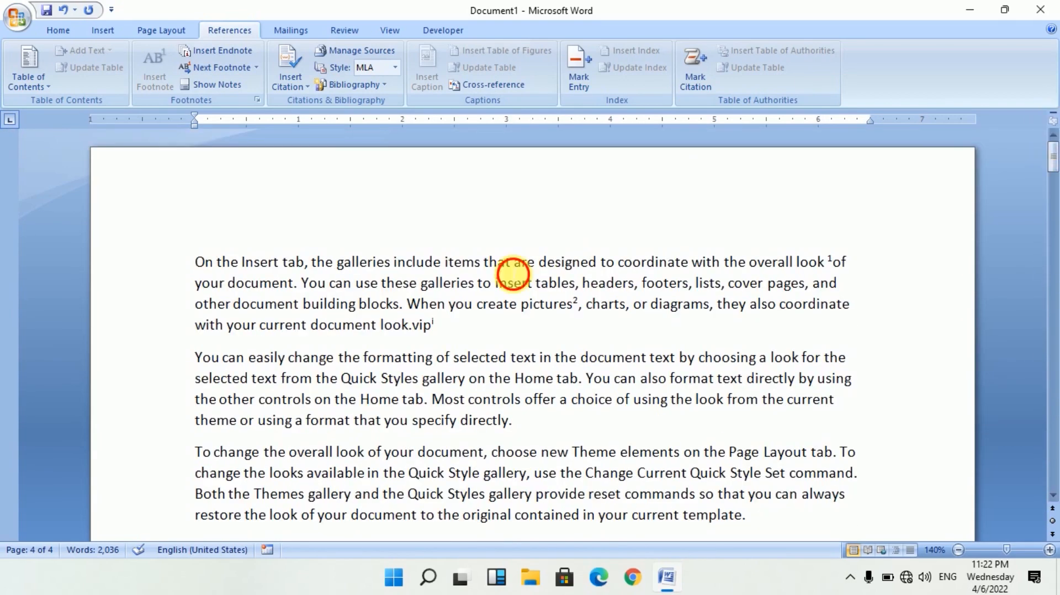
pyautogui.click(506, 260)
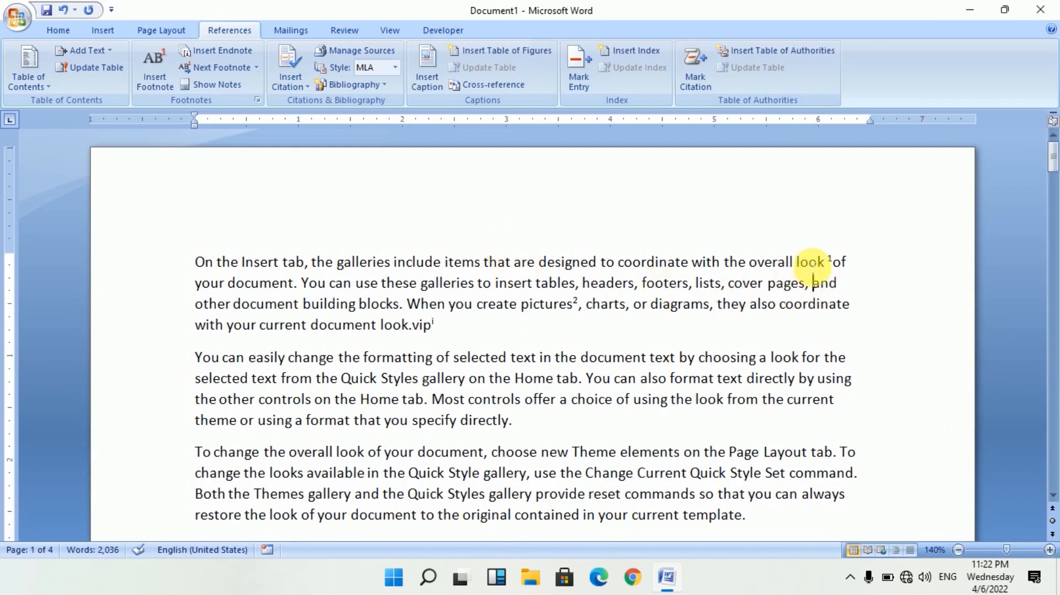
pyautogui.moveTo(840, 266)
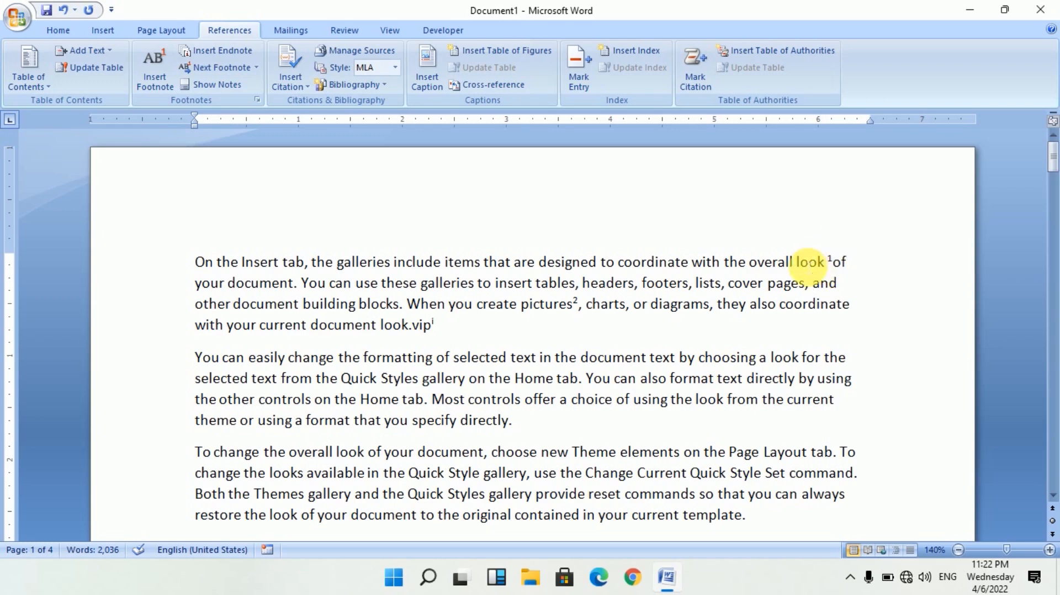
pyautogui.doubleClick(835, 264)
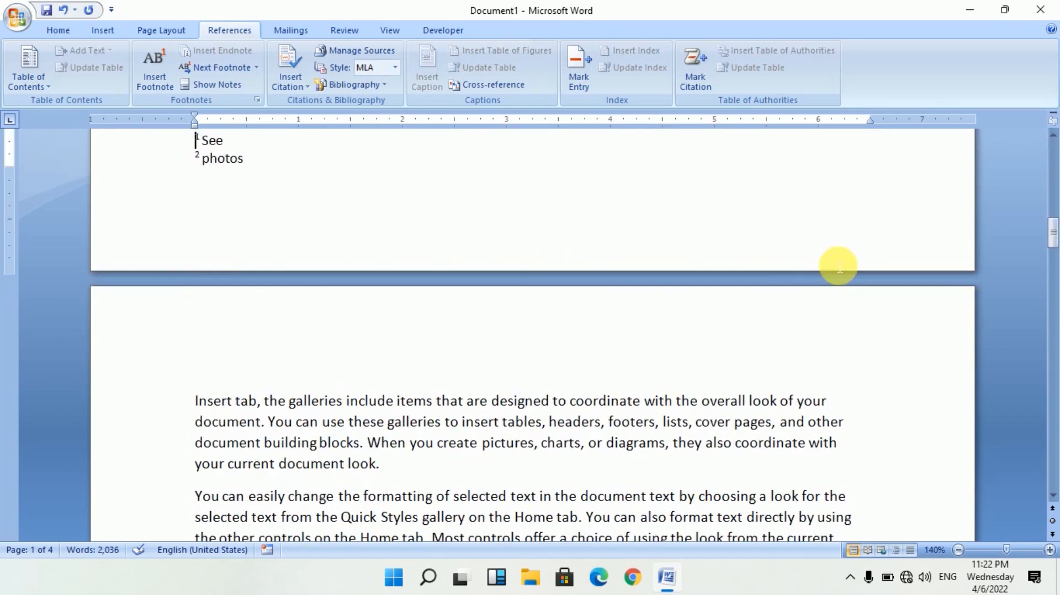
pyautogui.scroll(3, 204, 170)
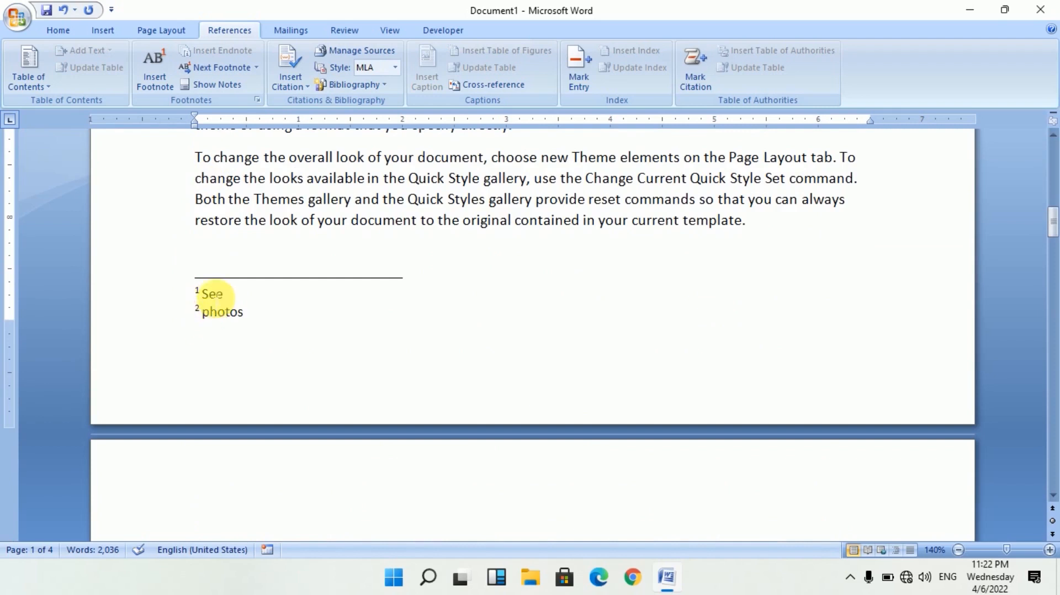
pyautogui.click(253, 293)
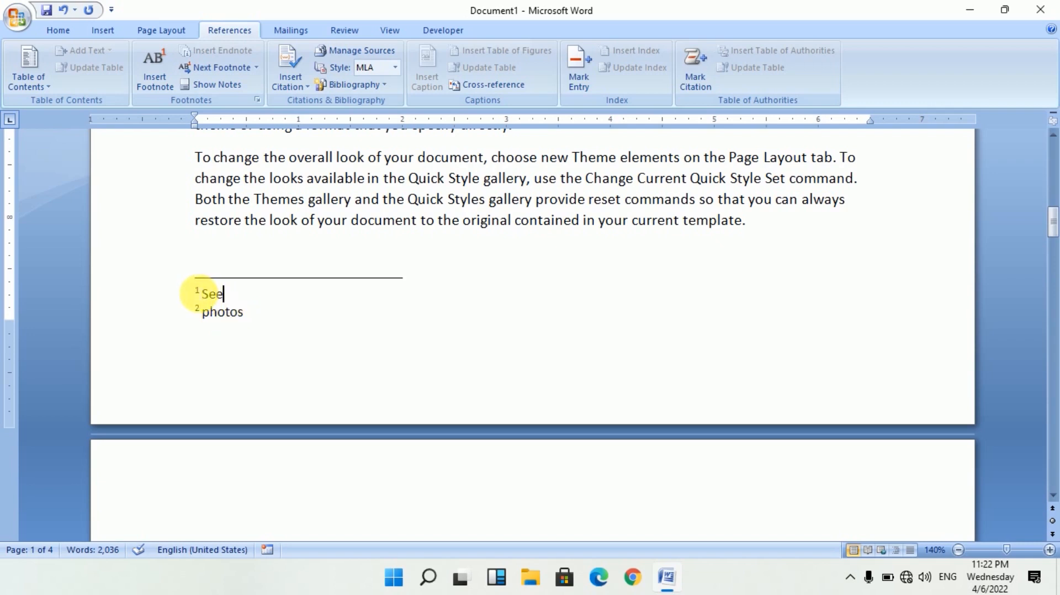
pyautogui.doubleClick(198, 293)
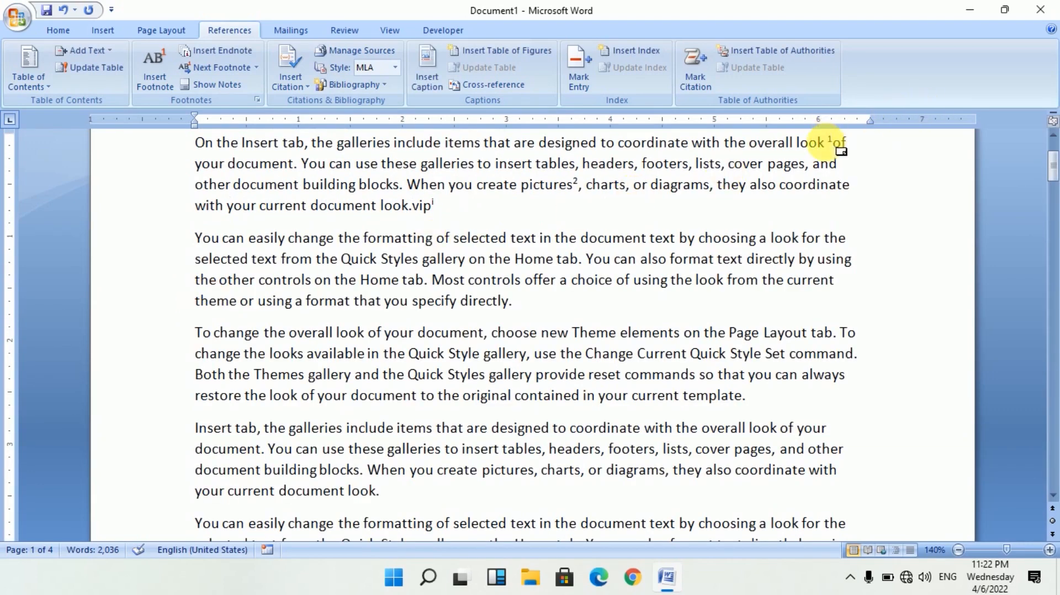
pyautogui.moveTo(841, 150)
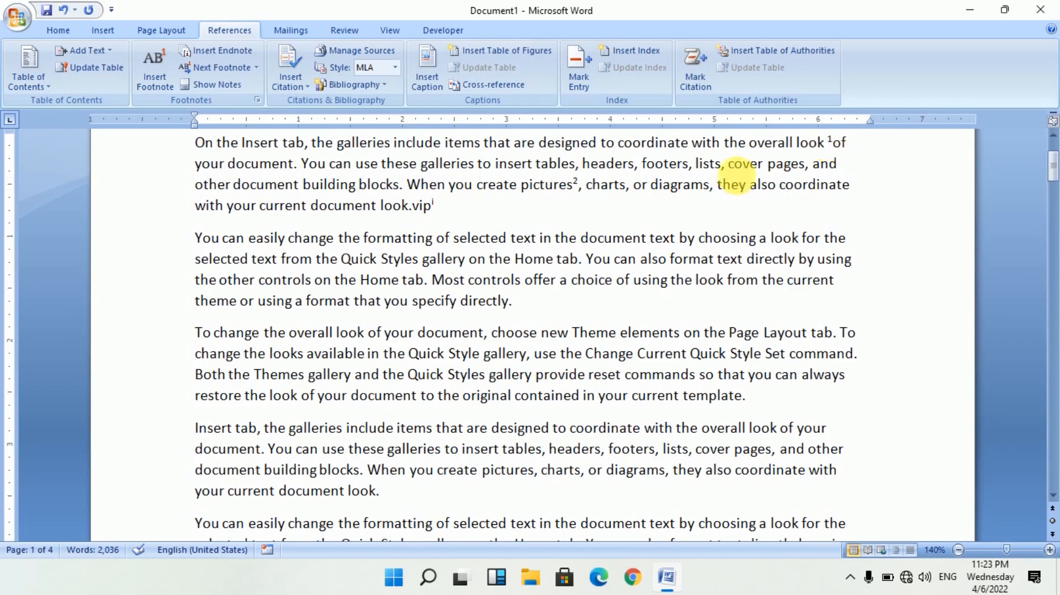
# Step: Preview the footnote on "pictures", go to its note at the page bottom, and jump back to the reference mark
pyautogui.scroll(1, 569, 232)
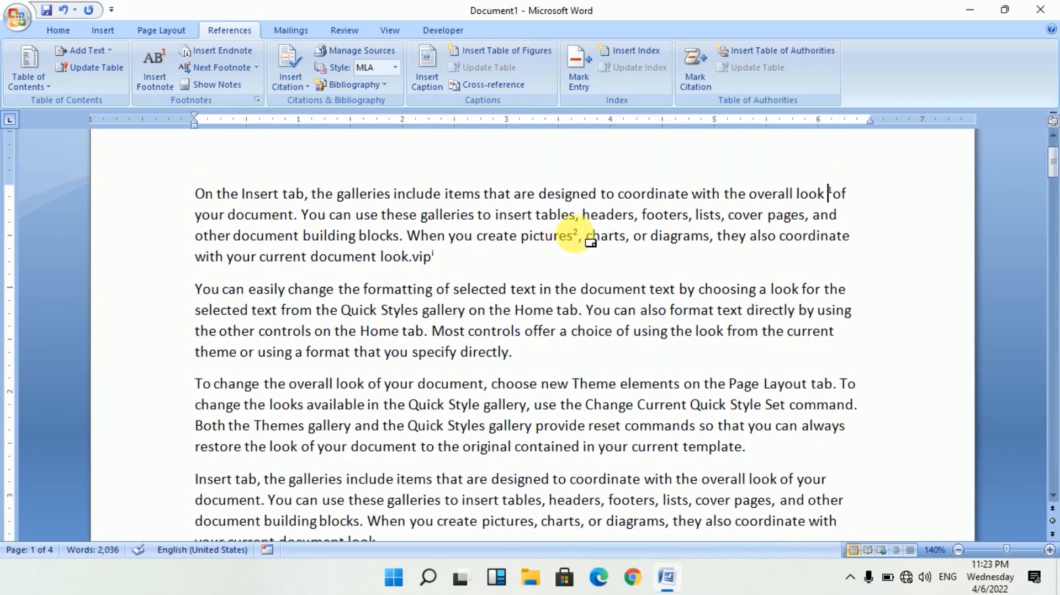
pyautogui.moveTo(585, 242)
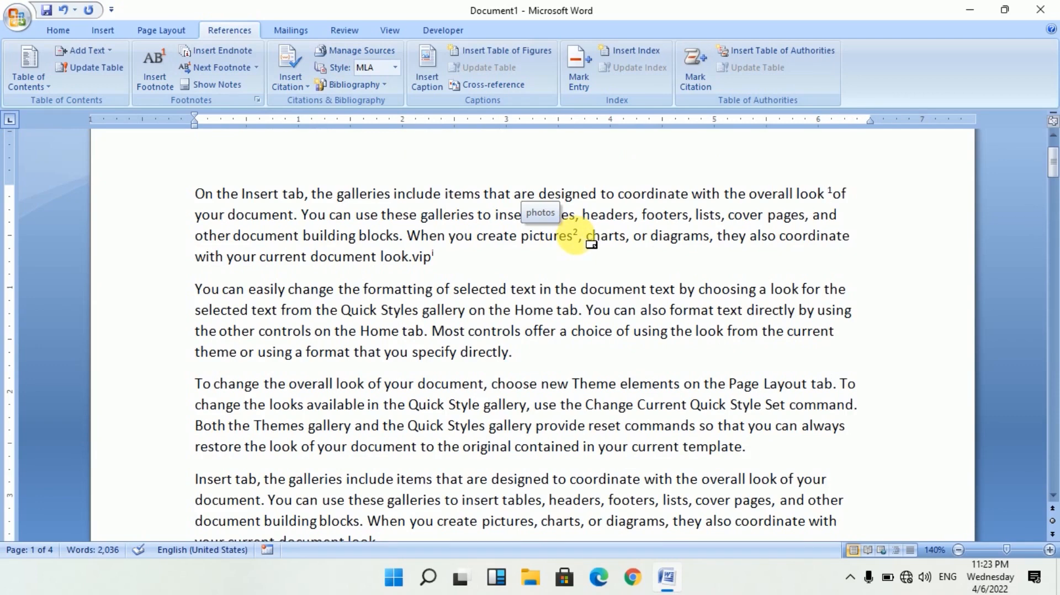
pyautogui.click(577, 238)
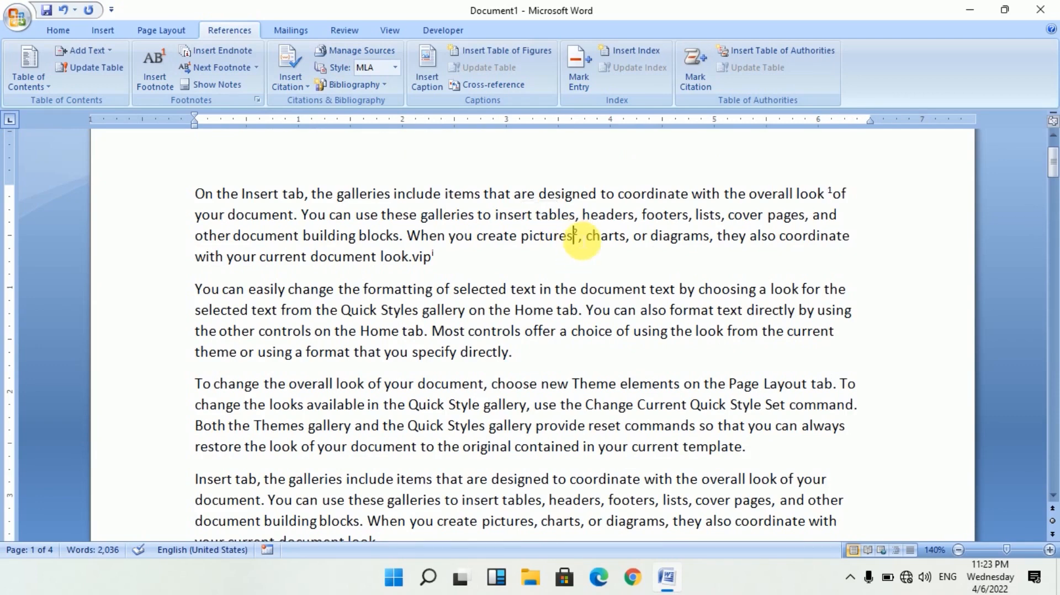
pyautogui.doubleClick(576, 237)
pyautogui.scroll(4, 284, 307)
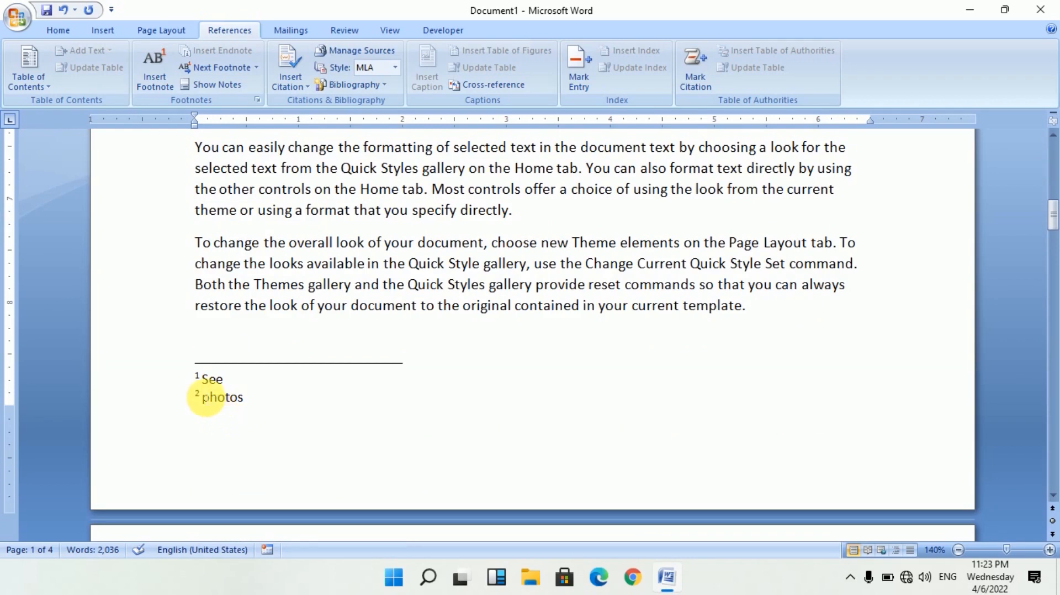
pyautogui.doubleClick(196, 397)
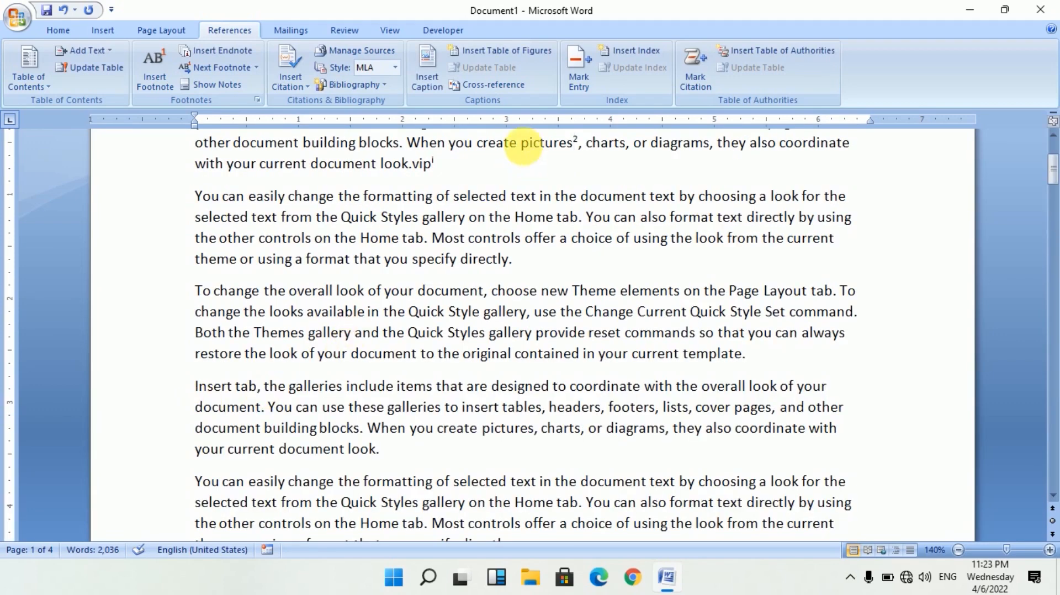
pyautogui.moveTo(566, 153)
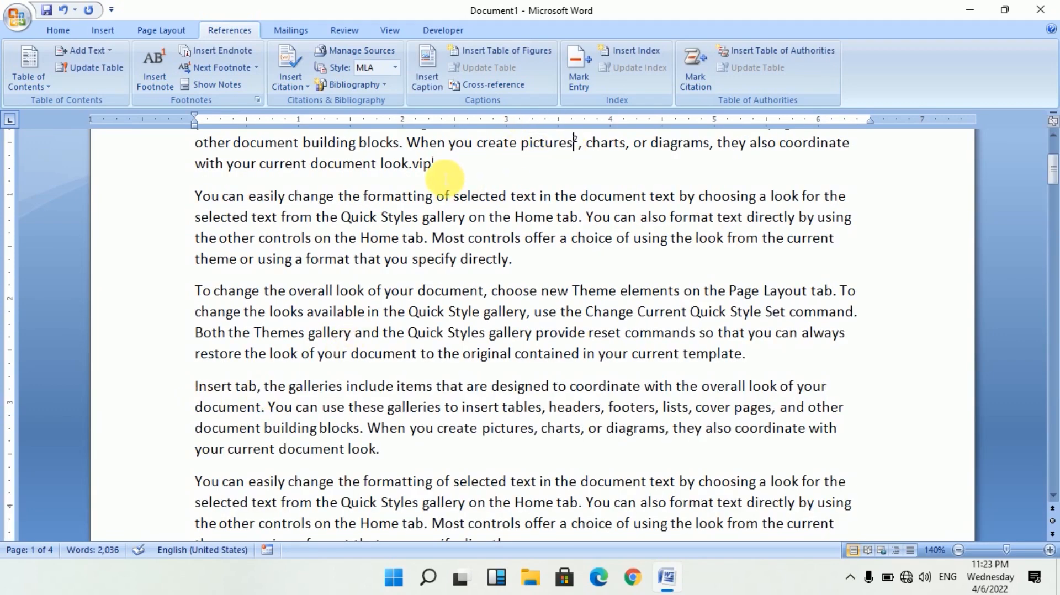
# Step: Go from the endnote mark after "vip" to its note at the document's end, and jump back to the reference mark
pyautogui.moveTo(431, 165)
pyautogui.scroll(1, 580, 229)
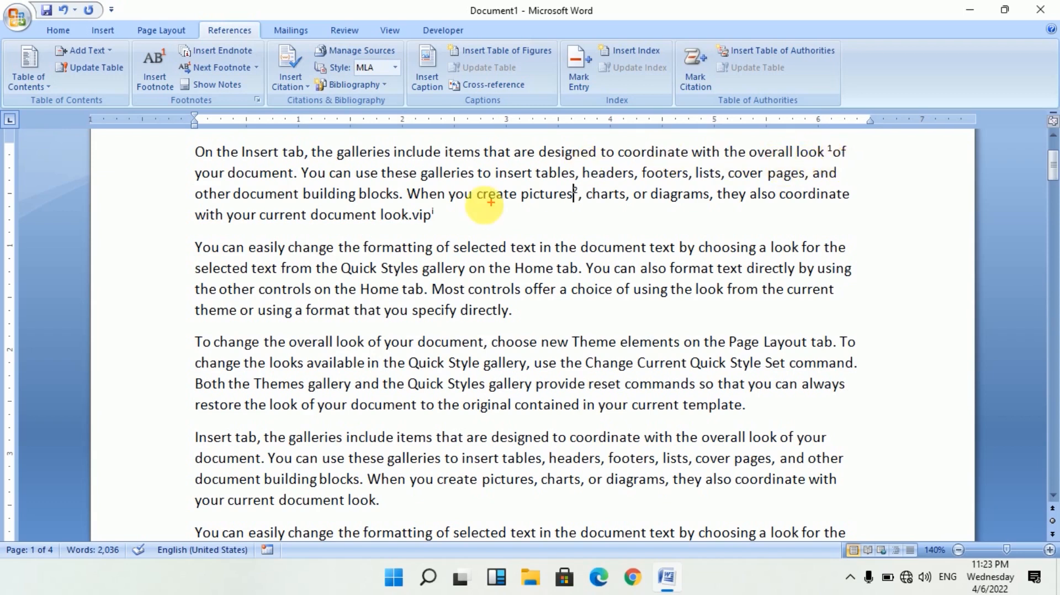
pyautogui.click(434, 214)
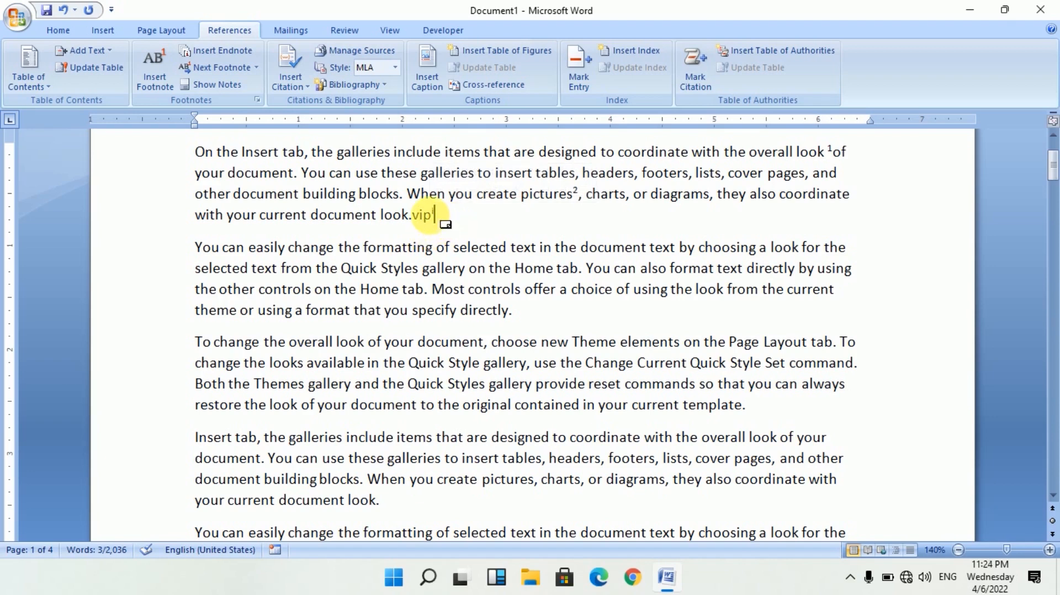
pyautogui.moveTo(435, 215); pyautogui.dragTo(436, 217)
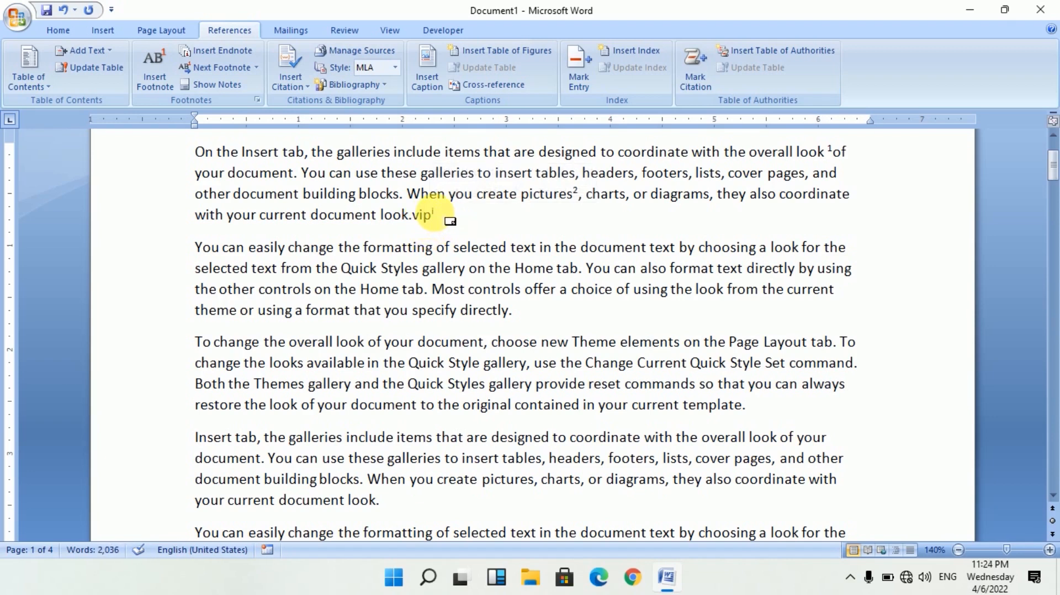
pyautogui.moveTo(434, 216)
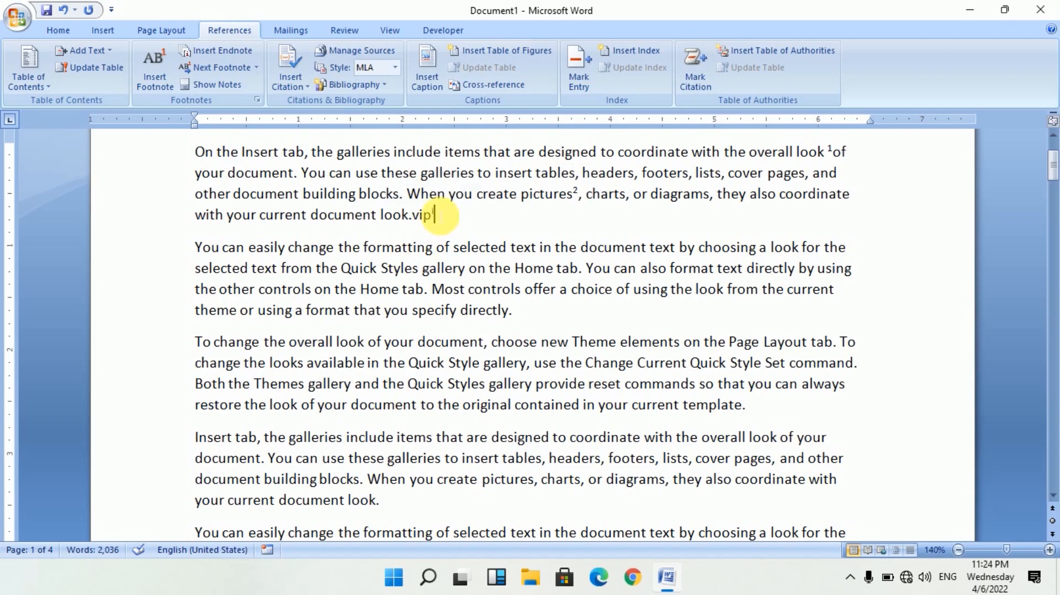
pyautogui.doubleClick(434, 214)
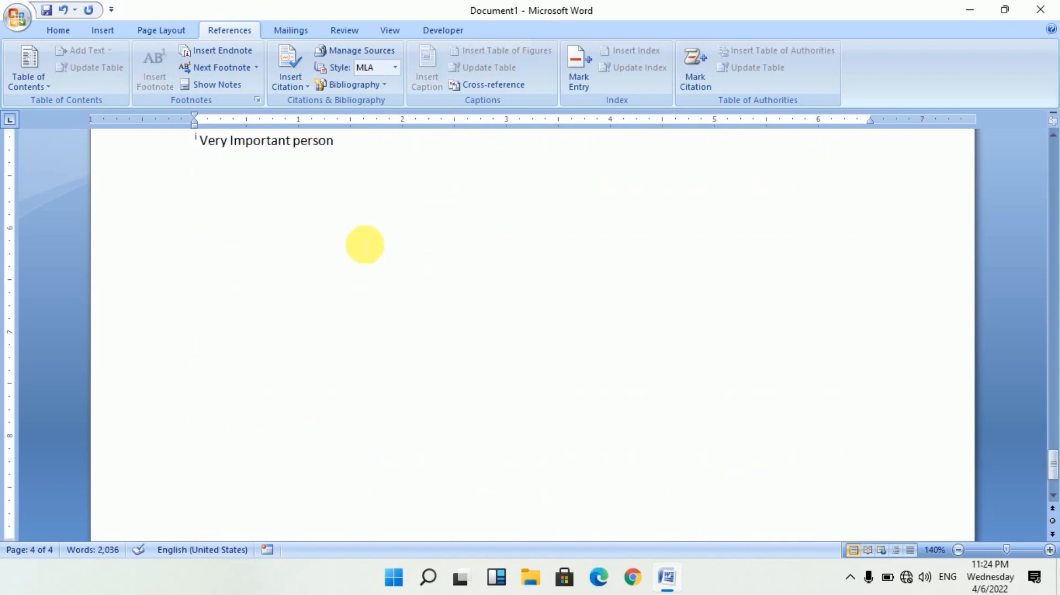
pyautogui.scroll(5, 331, 282)
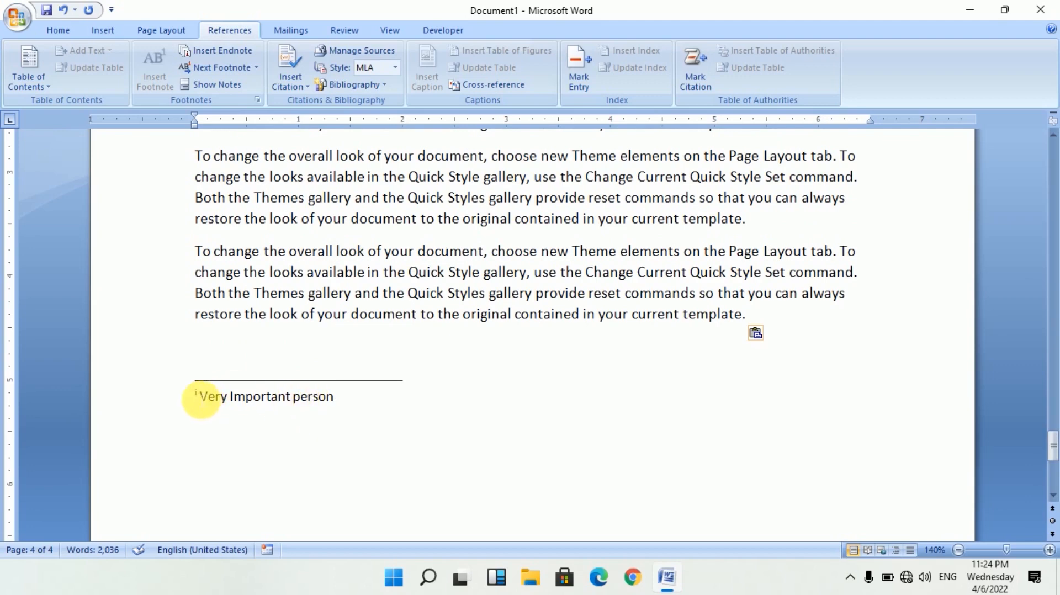
pyautogui.doubleClick(197, 396)
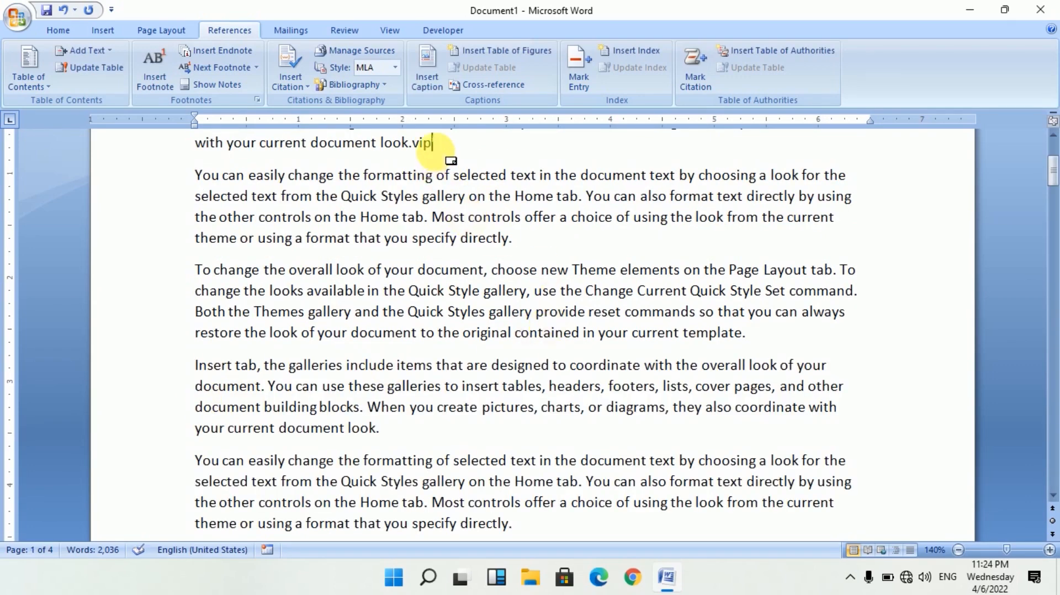
pyautogui.moveTo(434, 145)
pyautogui.scroll(3, 446, 308)
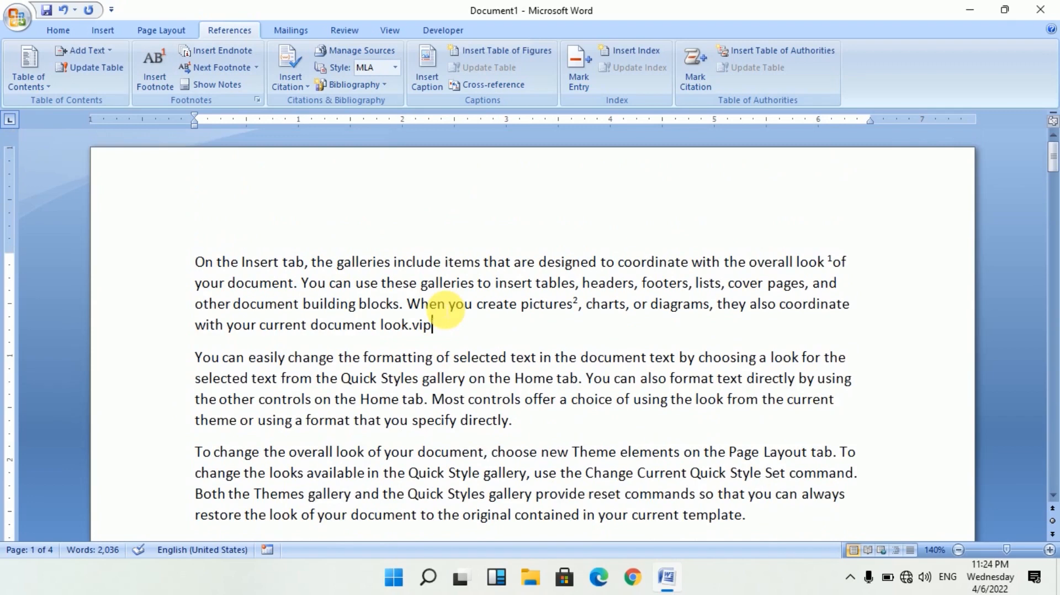